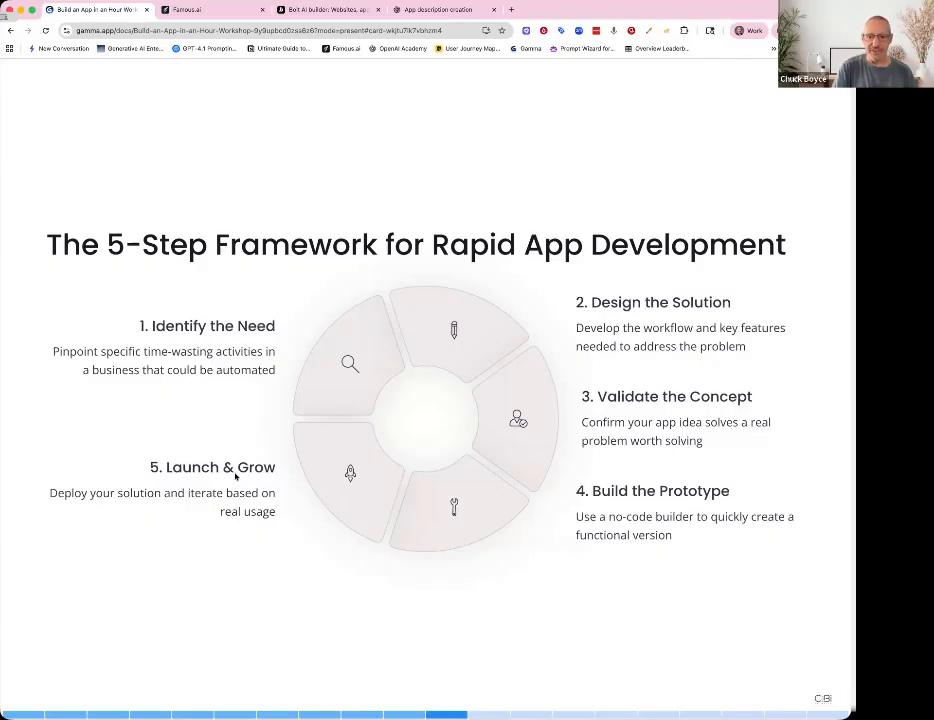
# - Advance the workshop slides to the Quick Build Demo: Content Repurposer slide
pyautogui.press('Right')
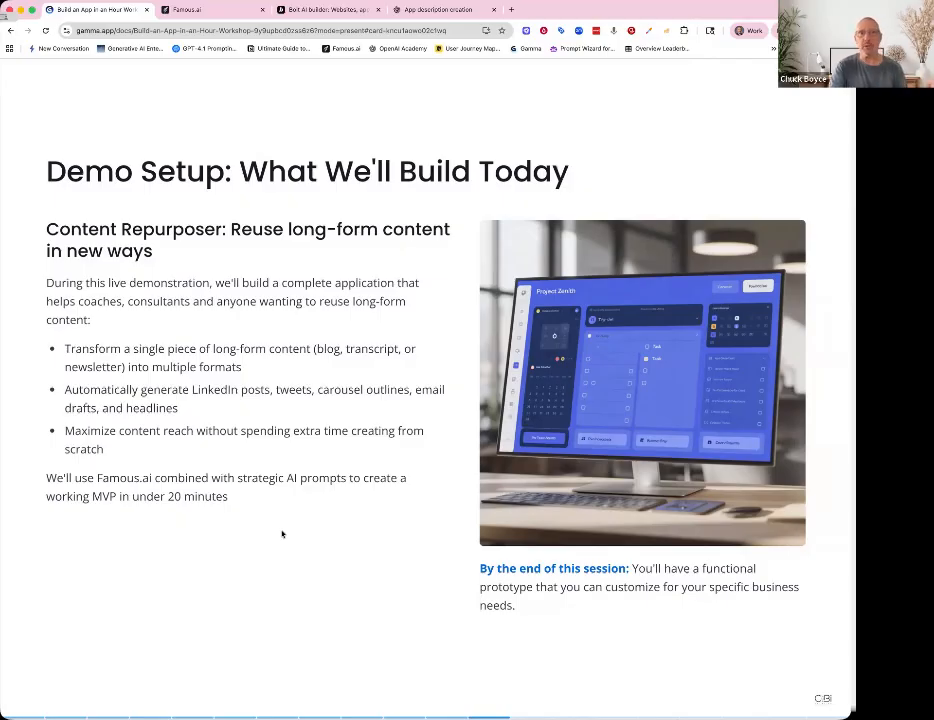
pyautogui.press('Right')
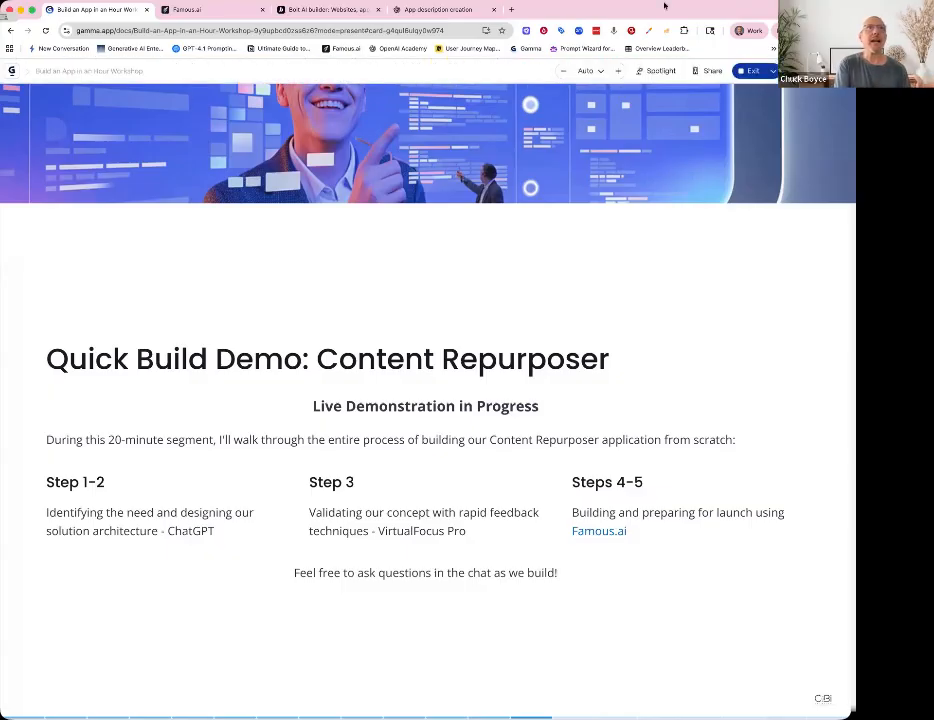
# - Copy the no-code builder prompt for the Repurposer app from the ChatGPT conversation
pyautogui.click(450, 11)
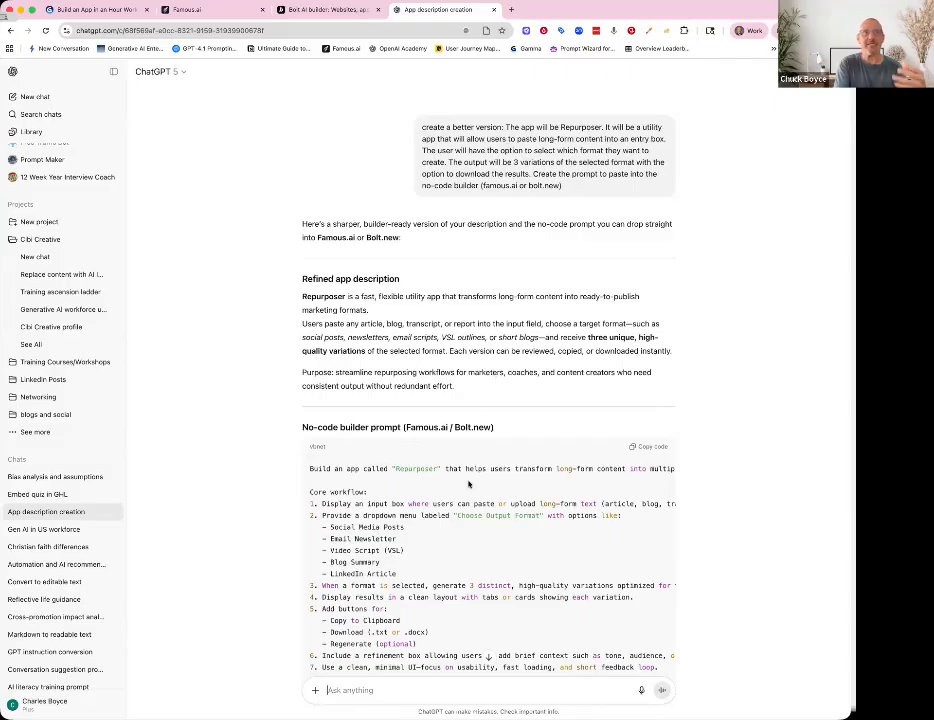
pyautogui.scroll(-4, 469, 484)
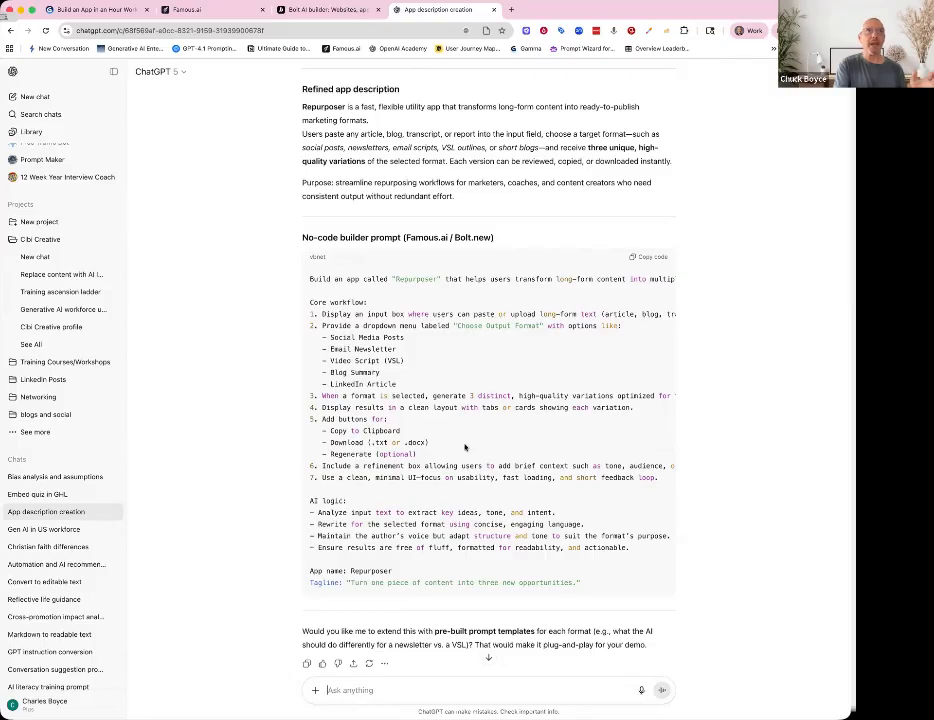
pyautogui.click(650, 258)
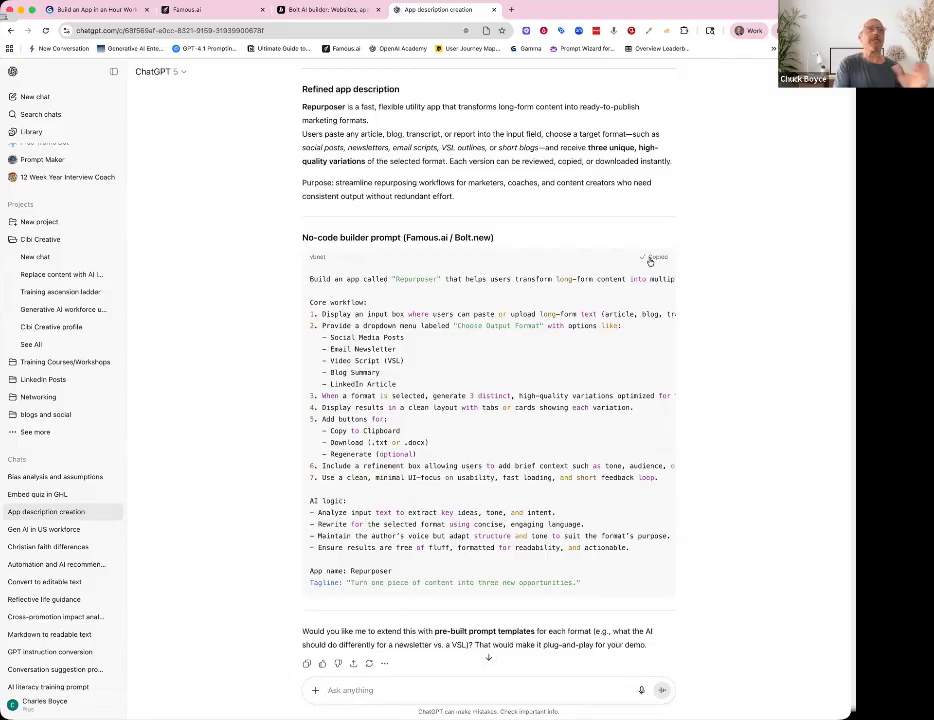
# - Review the Famous.ai dashboard's projects, account details, billing usage and subscription plan options
pyautogui.click(215, 14)
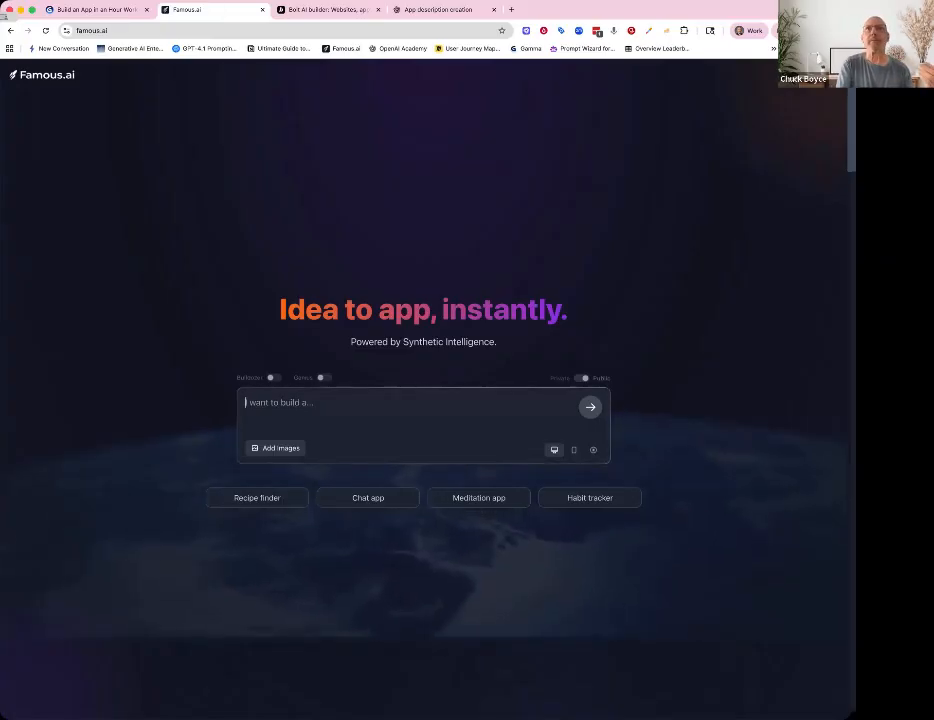
pyautogui.click(818, 75)
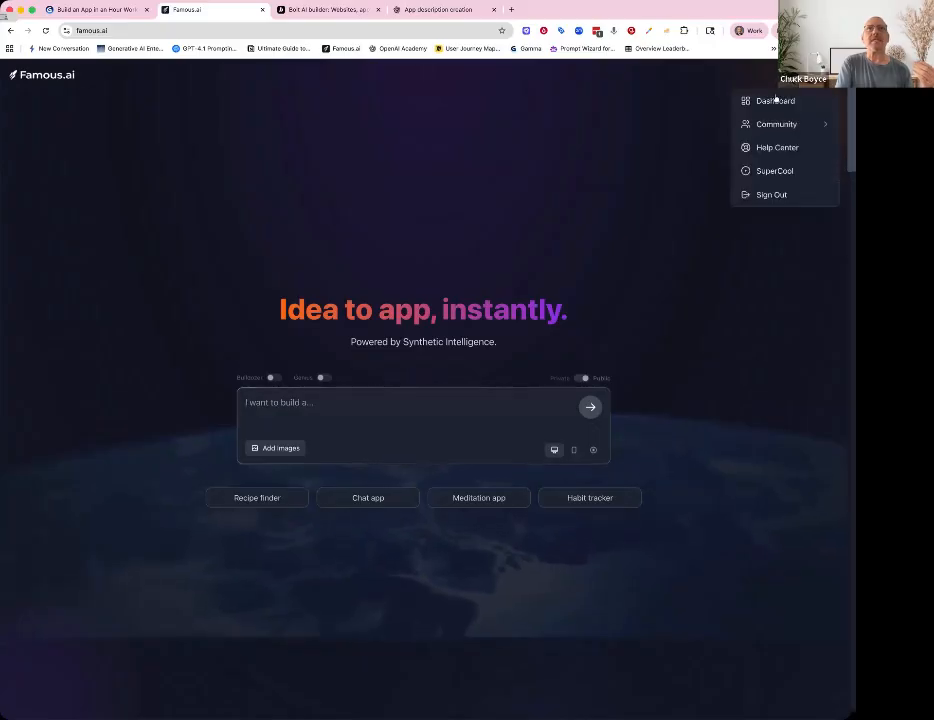
pyautogui.click(773, 102)
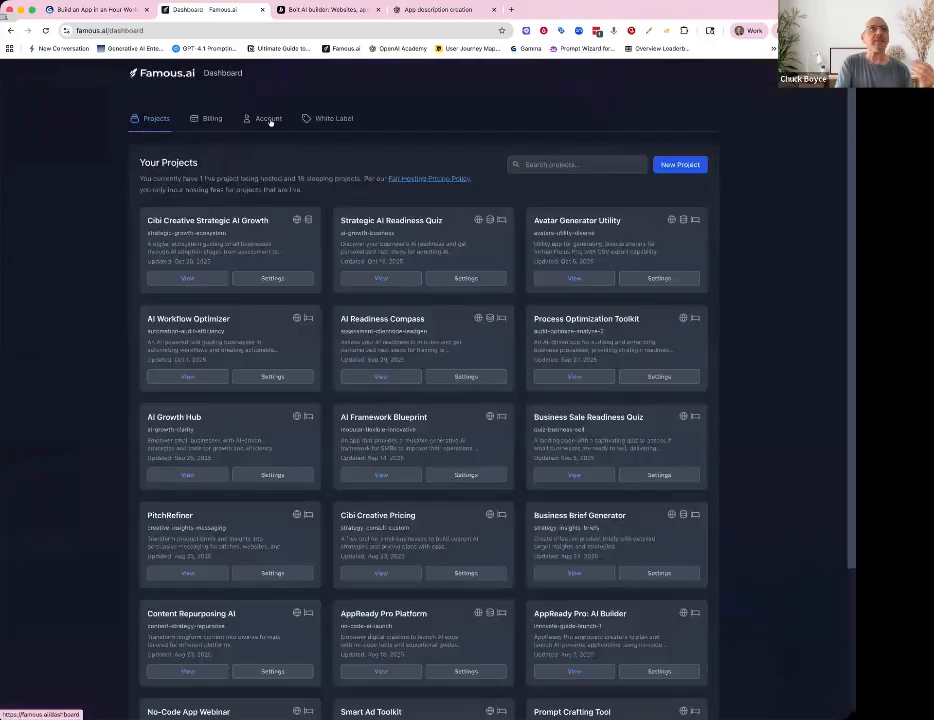
pyautogui.click(266, 119)
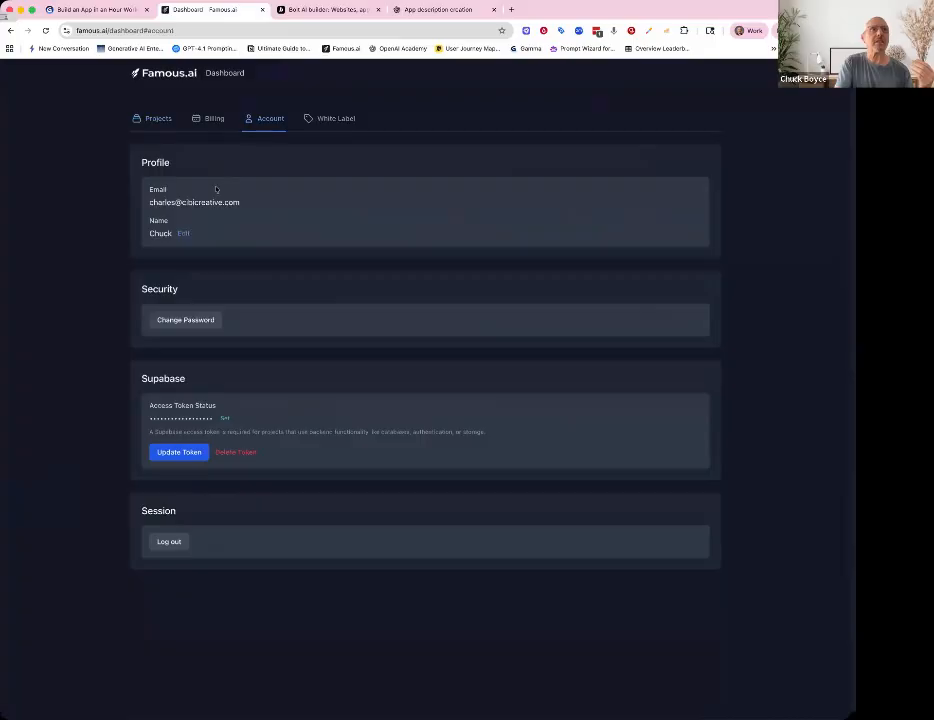
pyautogui.click(214, 120)
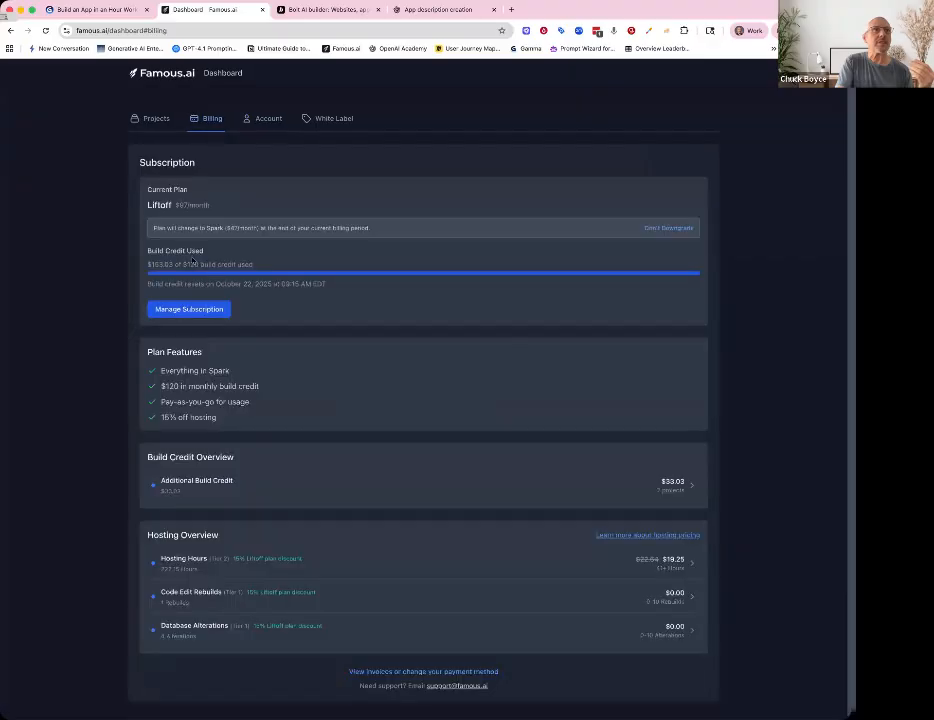
pyautogui.click(190, 310)
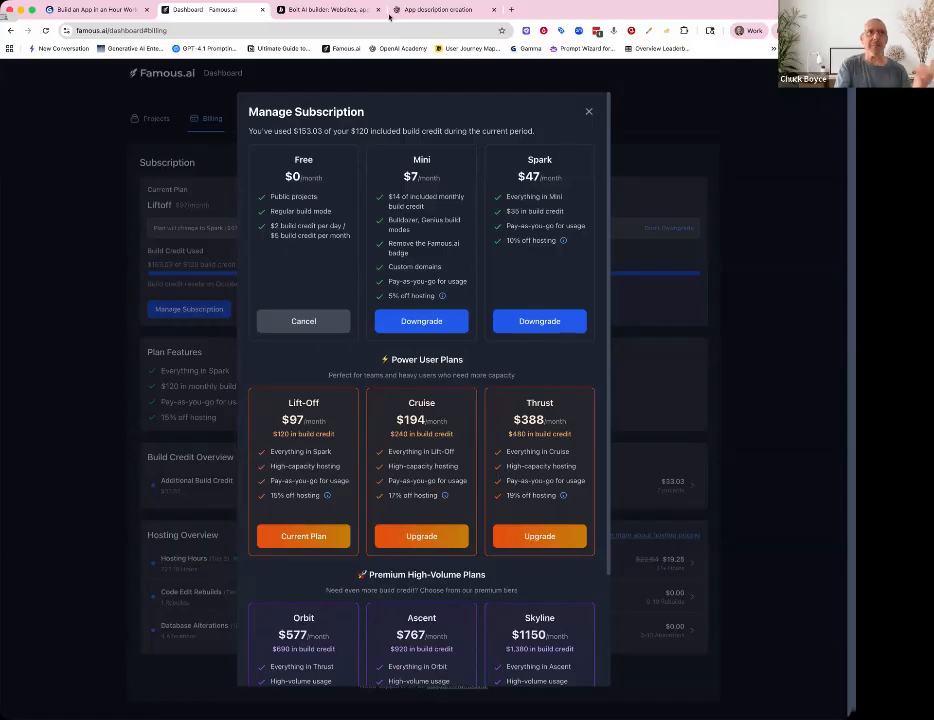
pyautogui.click(589, 112)
pyautogui.click(157, 119)
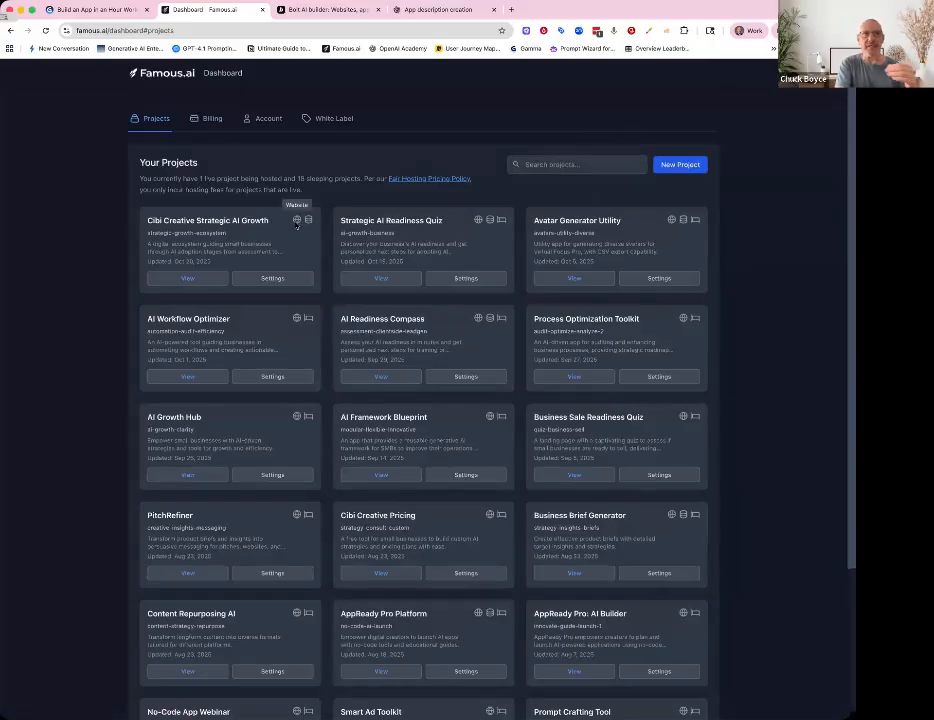
pyautogui.click(157, 76)
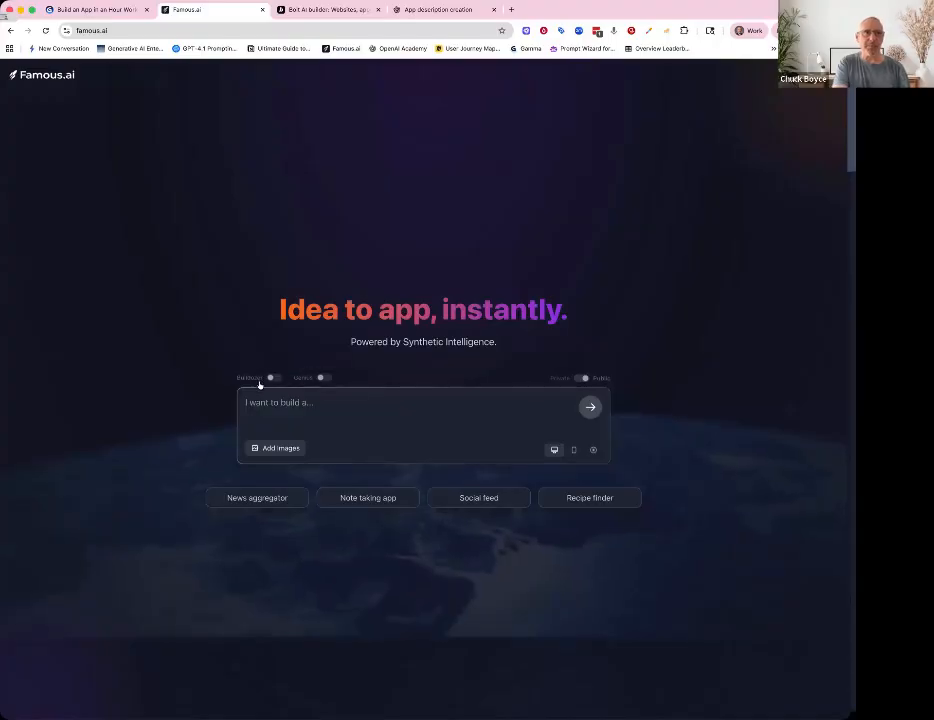
# - Open the Cibi Creative Strategic AI Growth project's settings and review its domain, visibility and sharing options
pyautogui.moveTo(260, 380)
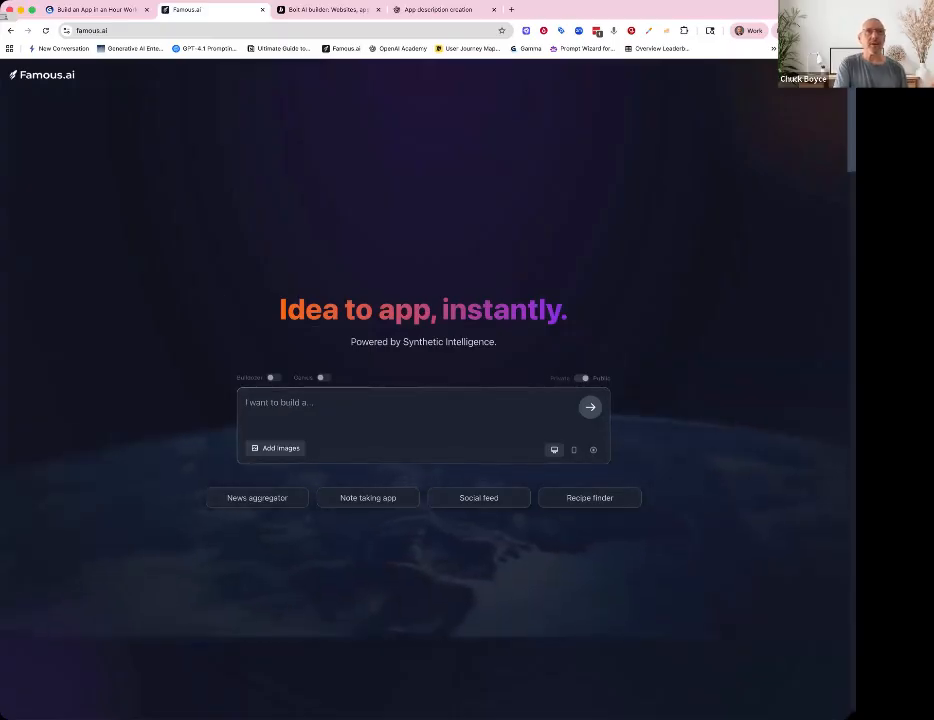
pyautogui.click(824, 75)
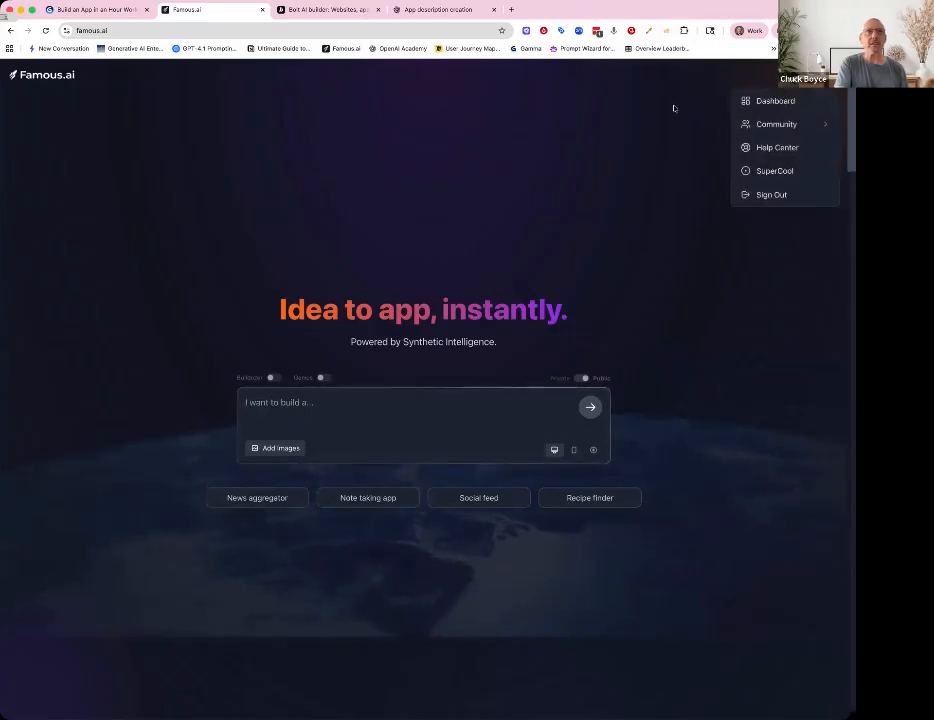
pyautogui.click(778, 104)
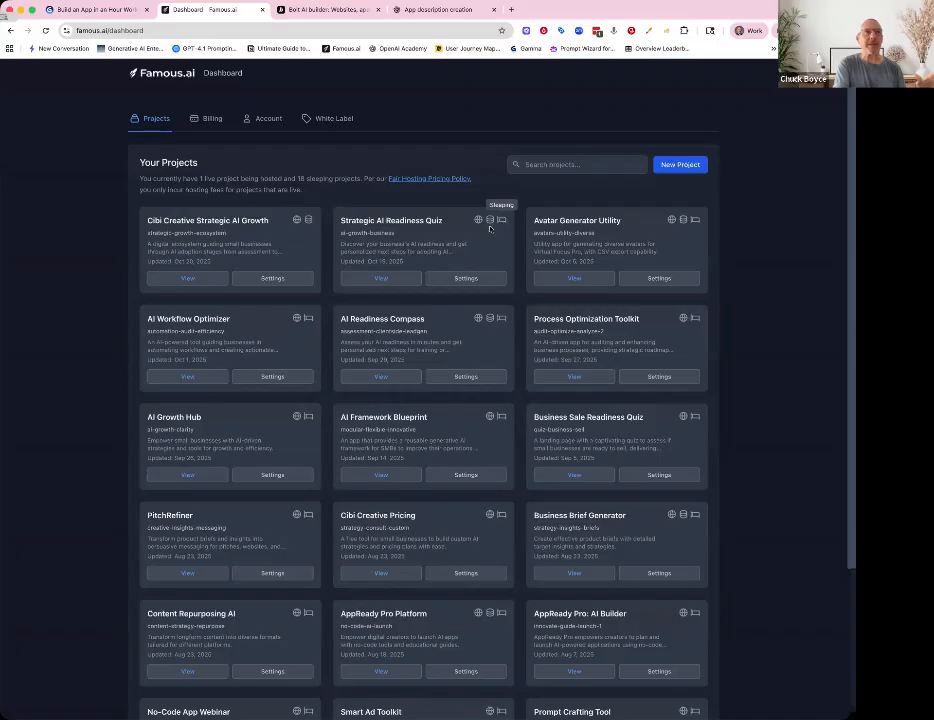
pyautogui.click(270, 278)
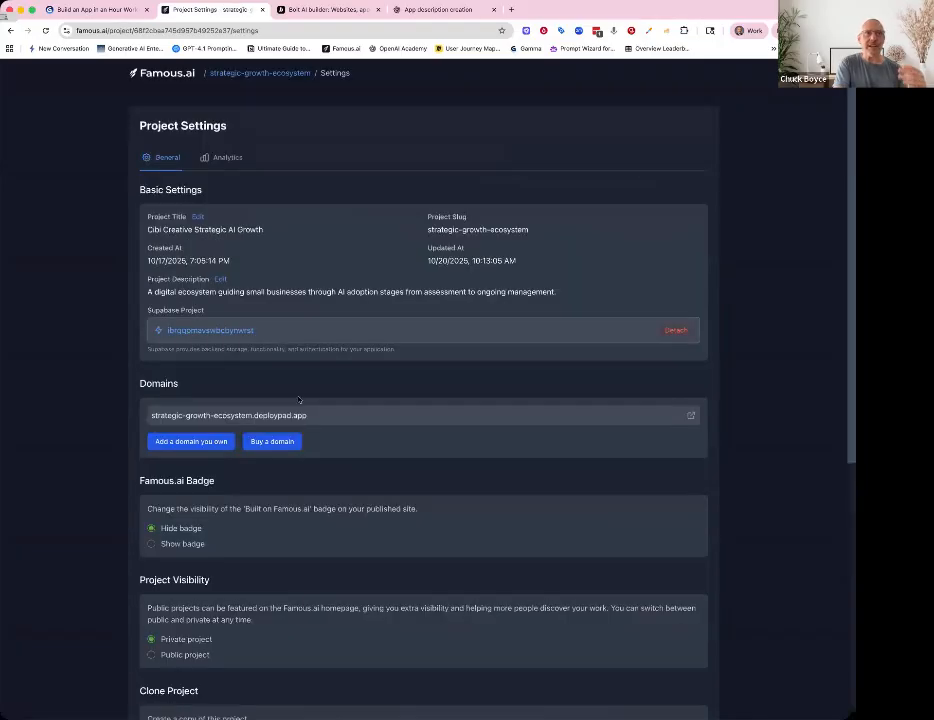
pyautogui.scroll(-8, 298, 399)
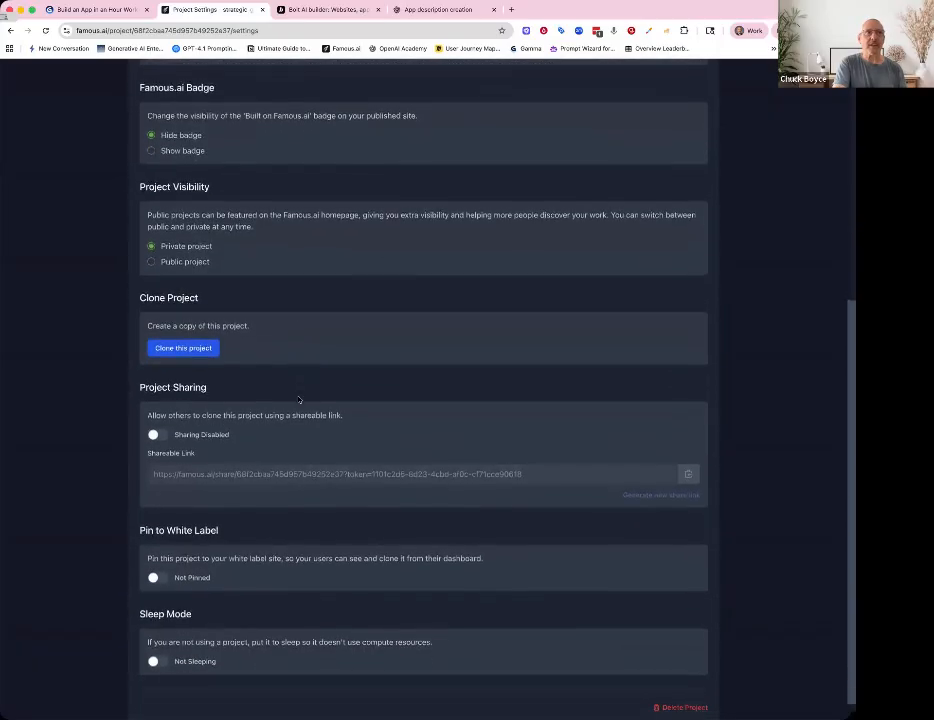
pyautogui.scroll(5, 298, 400)
pyautogui.scroll(-1, 298, 400)
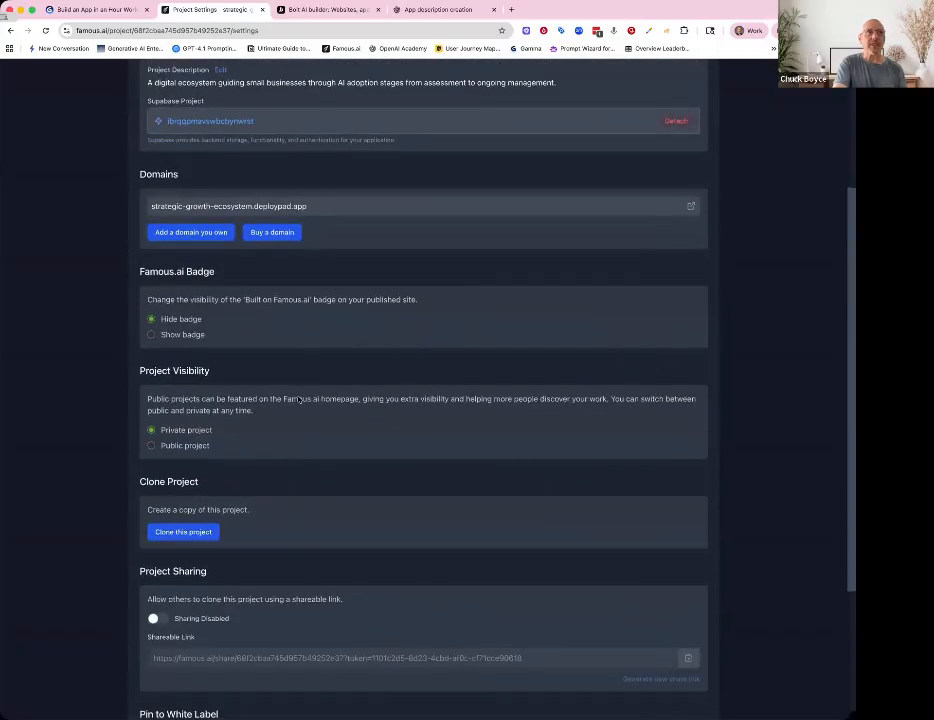
pyautogui.scroll(-1, 308, 360)
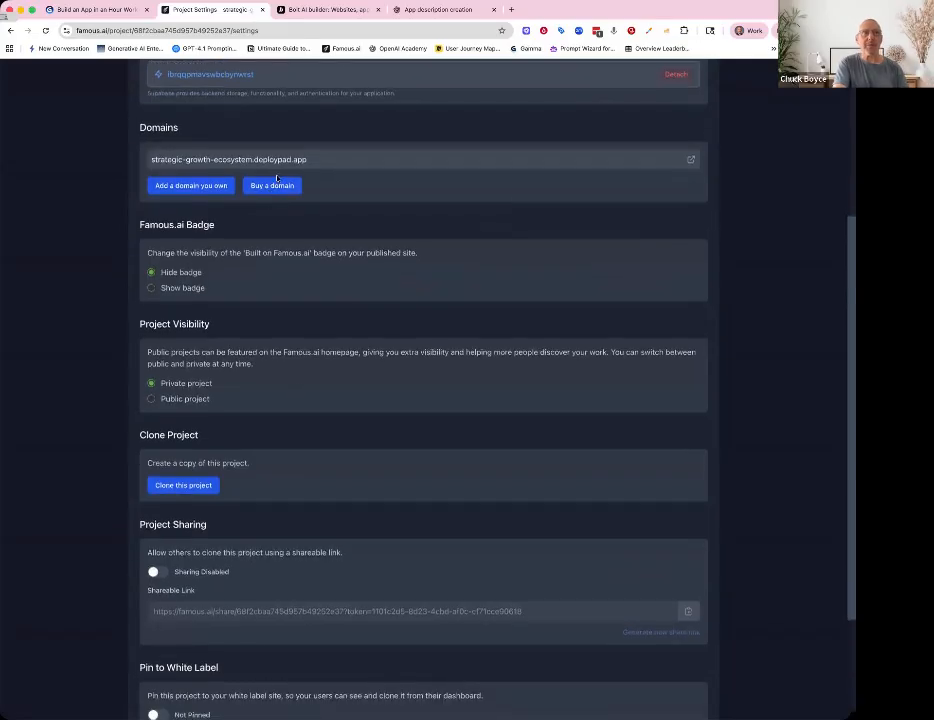
pyautogui.scroll(-3, 253, 295)
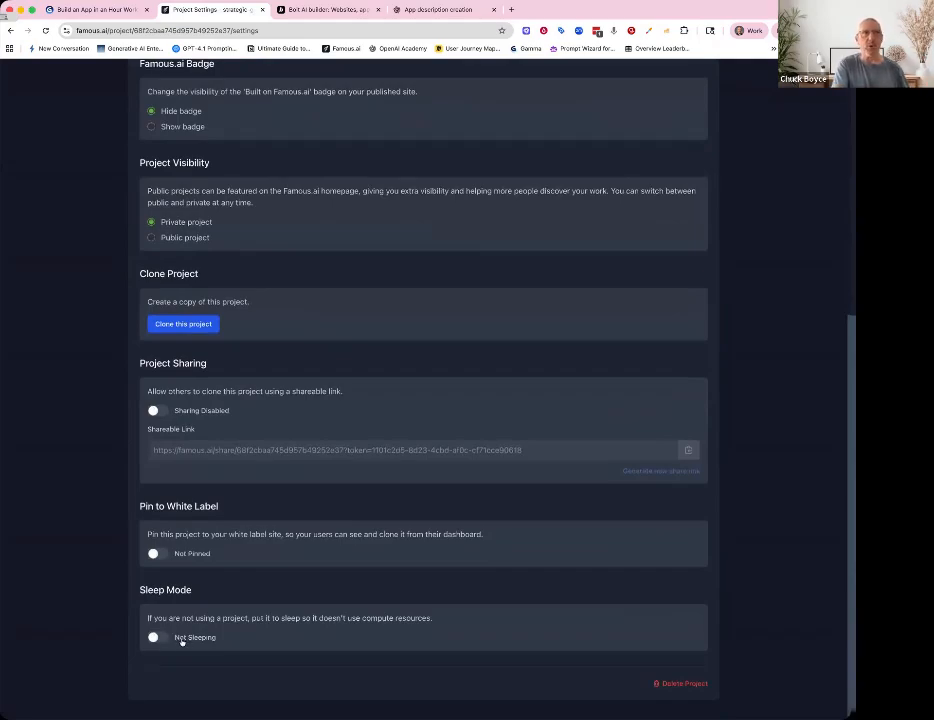
pyautogui.scroll(5, 182, 642)
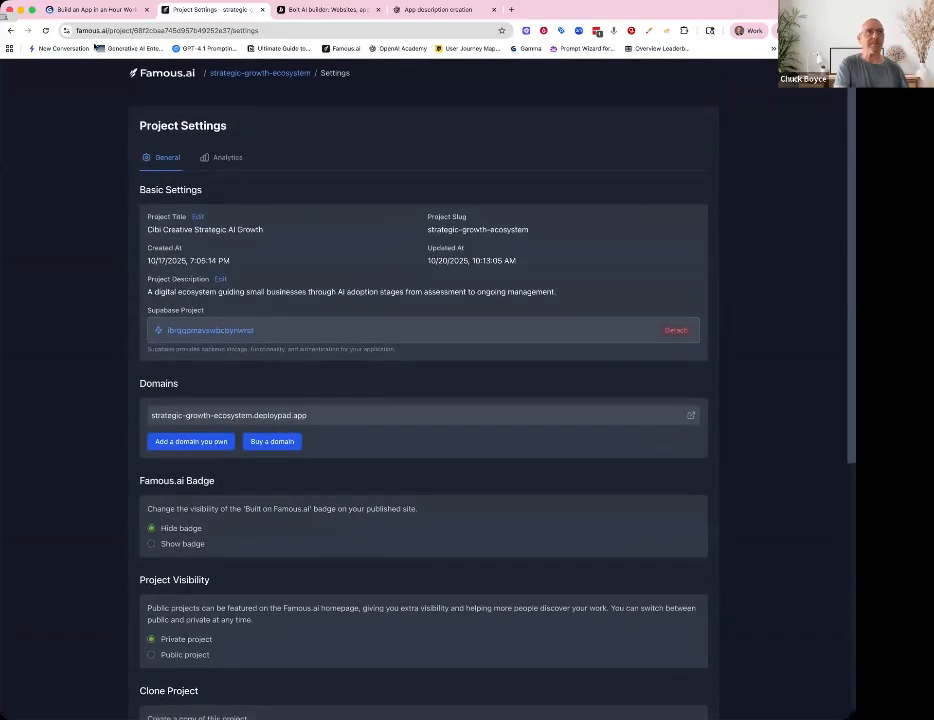
pyautogui.click(173, 75)
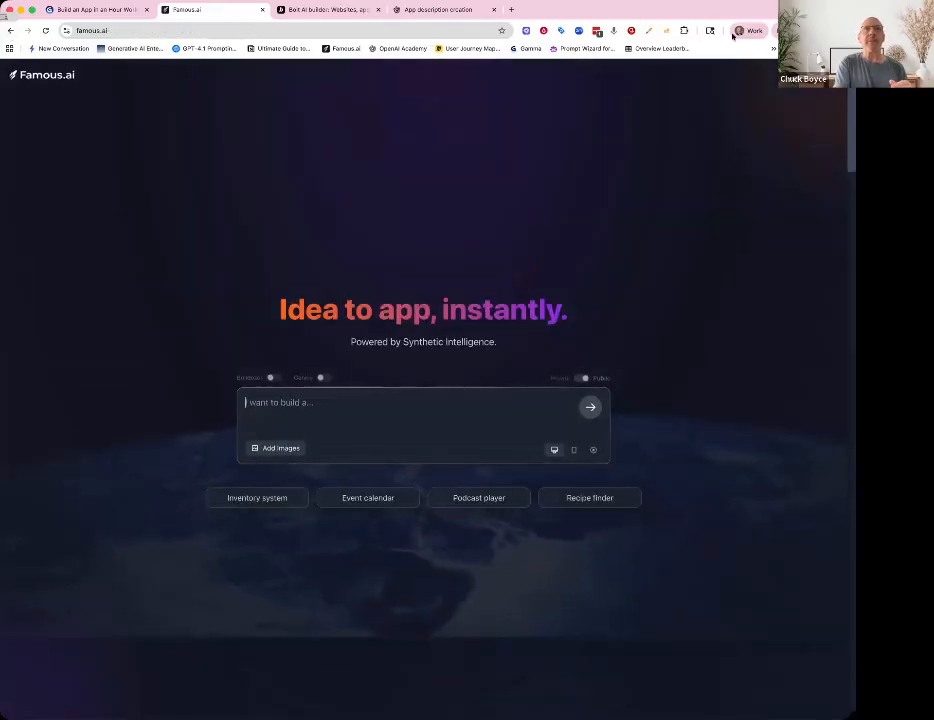
# - Paste the copied Repurposer prompt into the Famous.ai build box and start generating the app
pyautogui.click(440, 9)
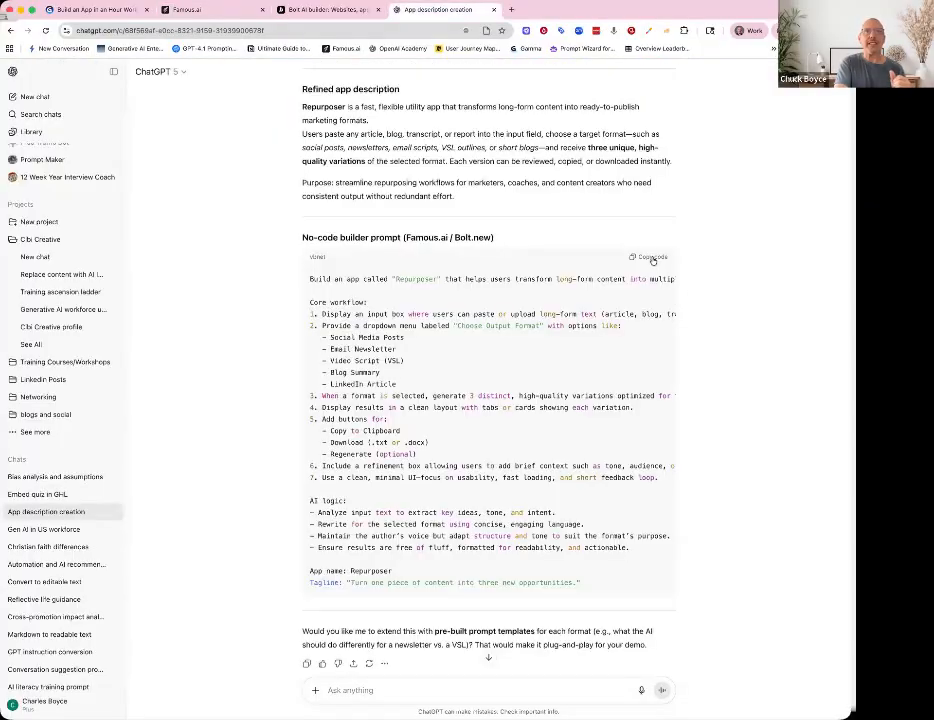
pyautogui.click(185, 9)
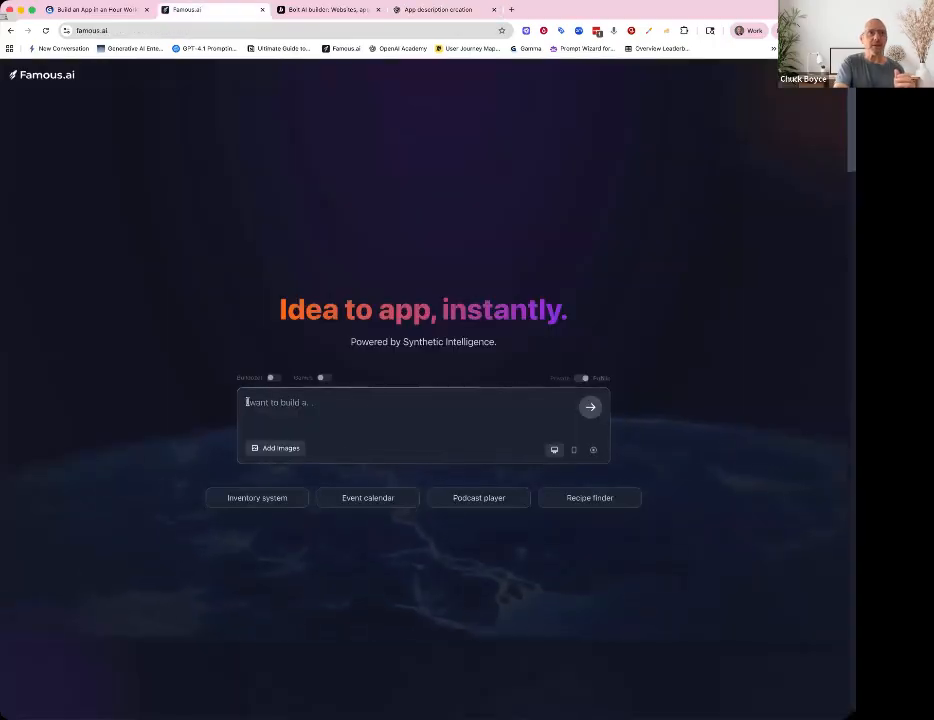
pyautogui.press('super+v')
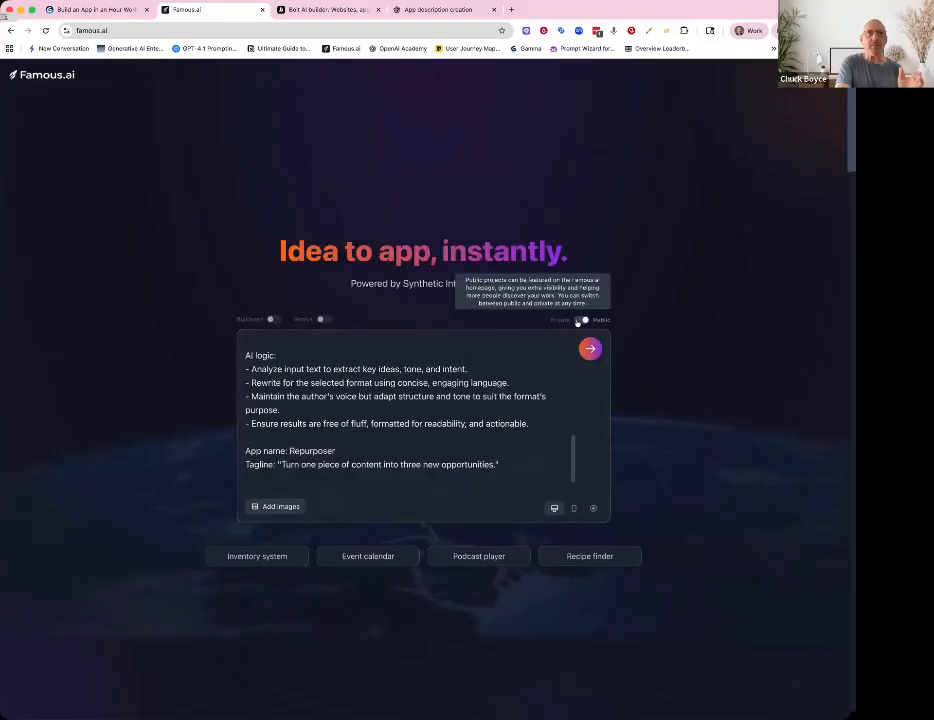
pyautogui.click(591, 352)
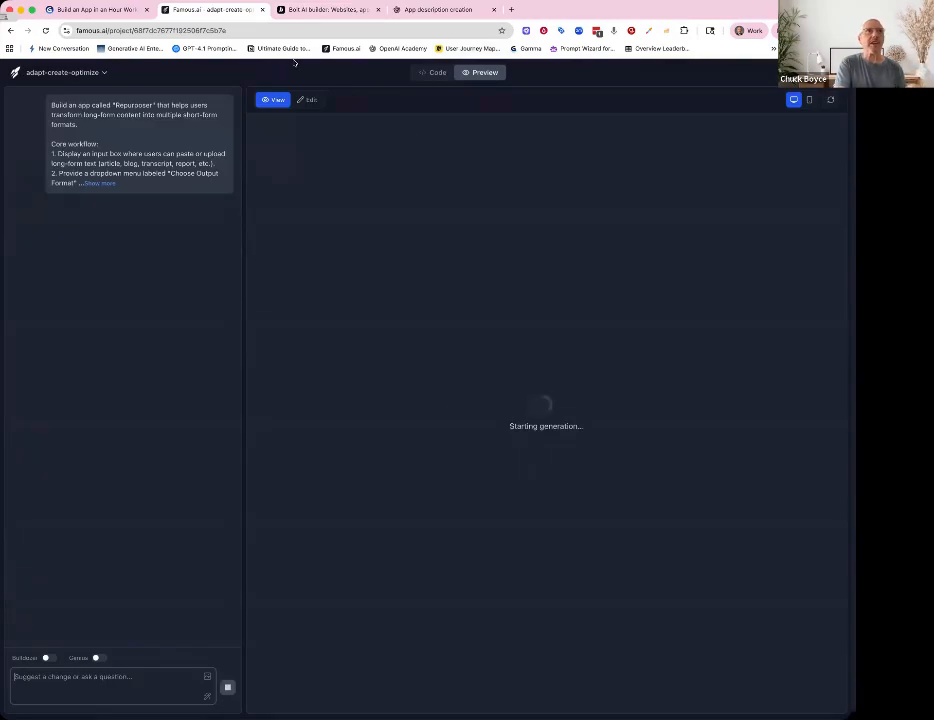
# - Review Bolt's pricing plans and the Pro plan's monthly token options
pyautogui.click(338, 10)
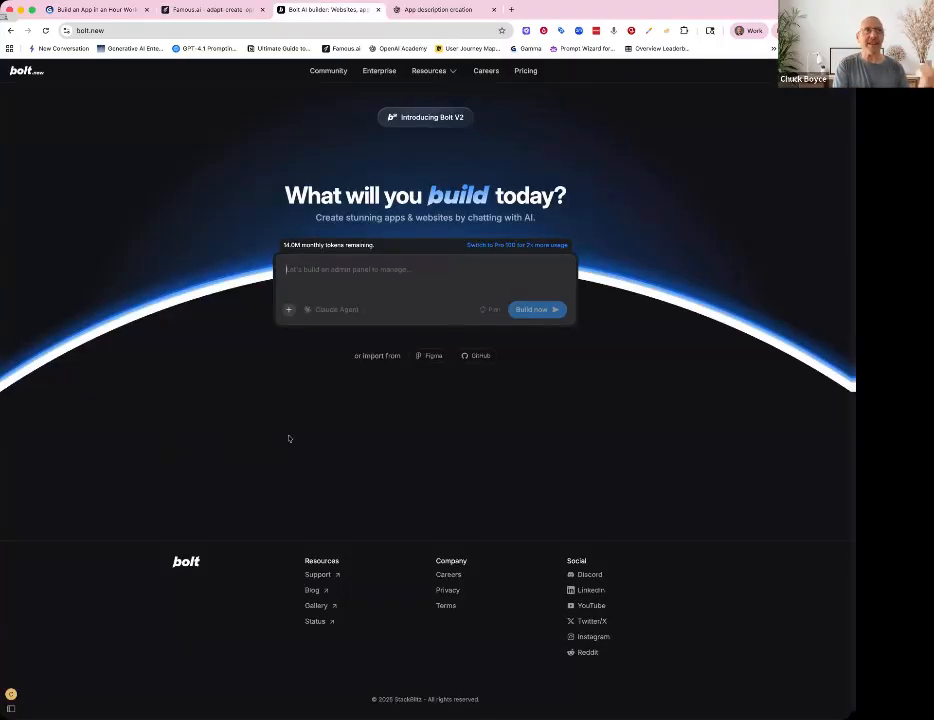
pyautogui.click(526, 72)
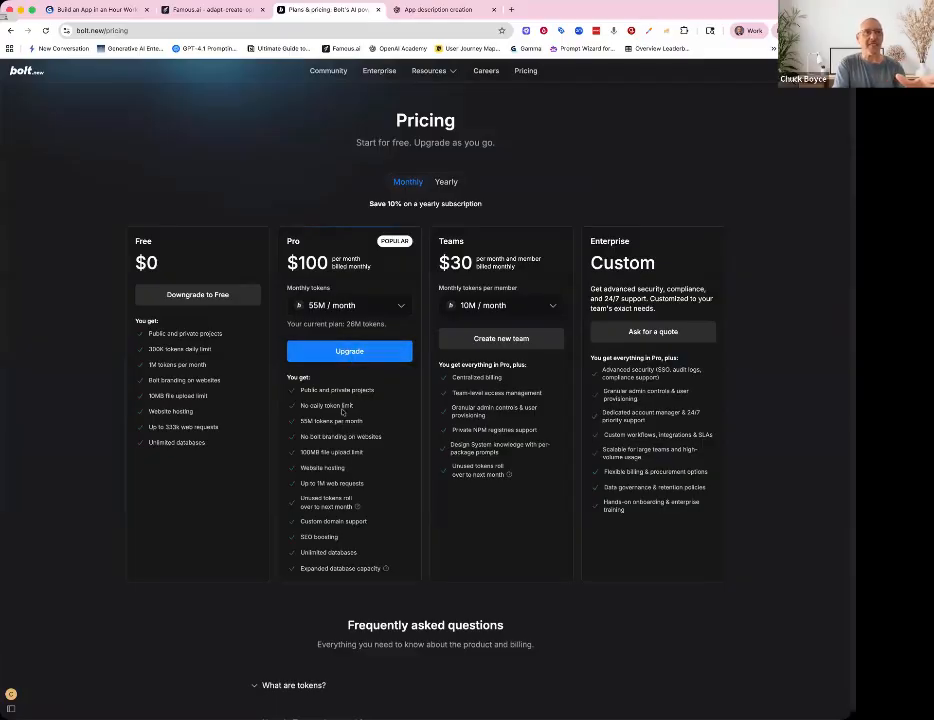
pyautogui.click(402, 308)
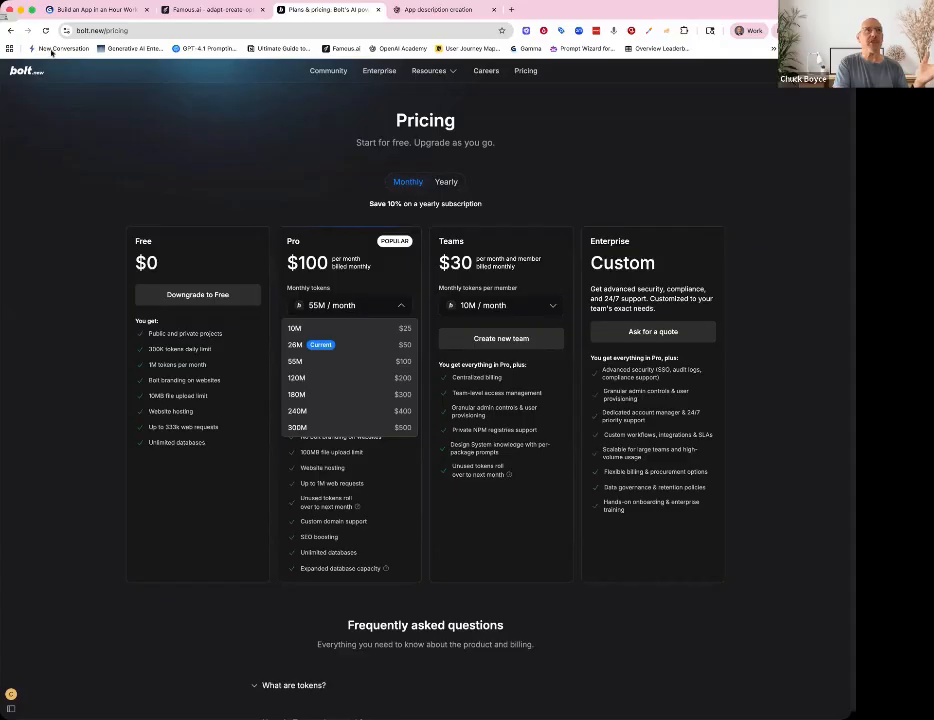
pyautogui.click(20, 58)
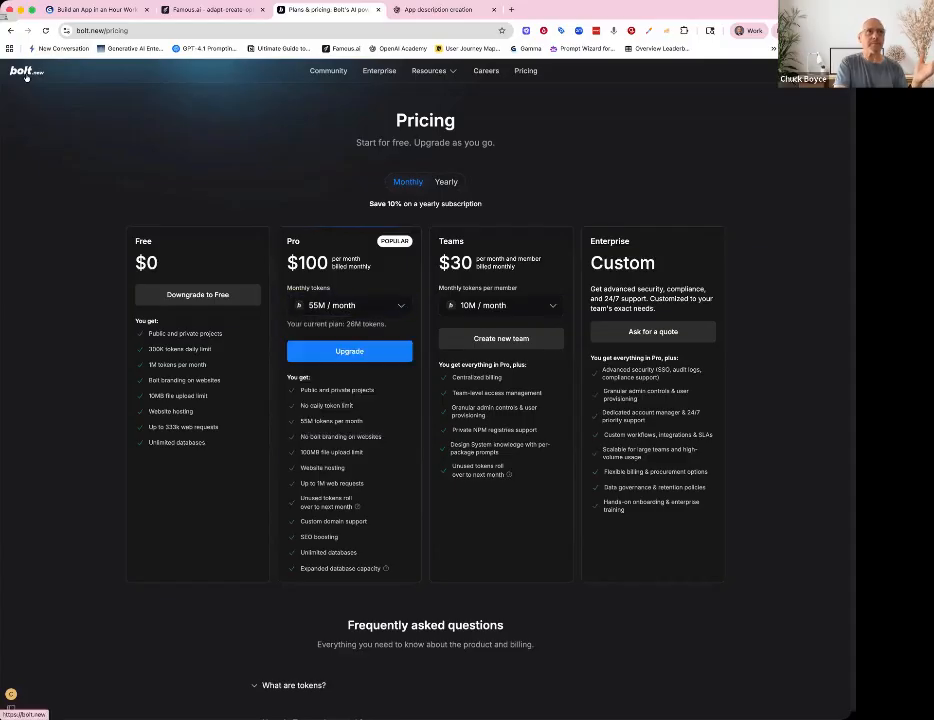
# - Paste the same Repurposer prompt into Bolt and start building the app, returning to the Famous.ai build
pyautogui.click(25, 73)
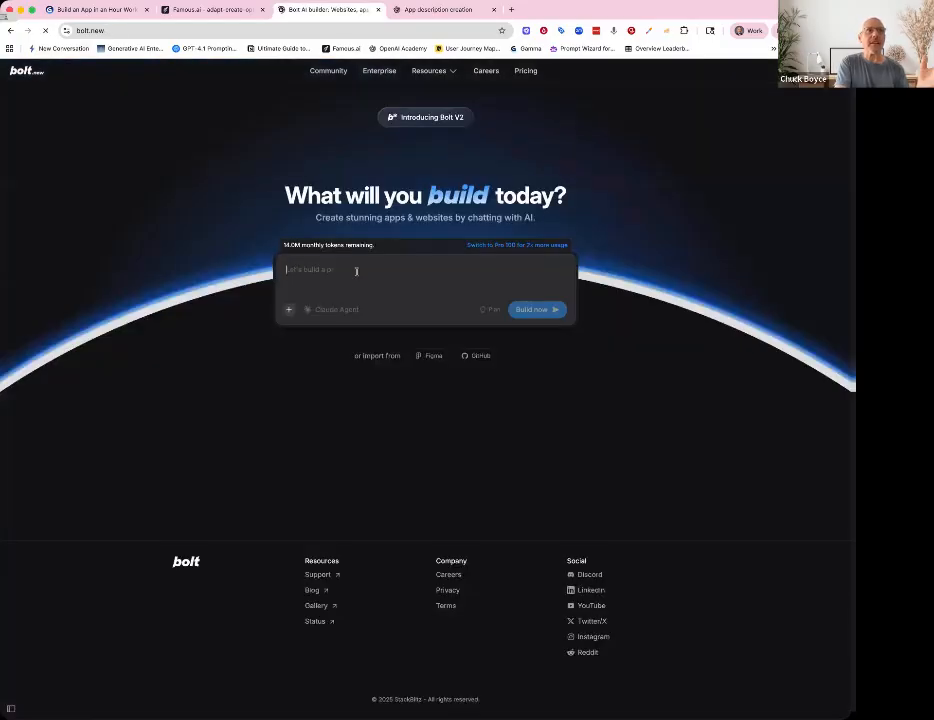
pyautogui.hotkey('ctrl', 'v')
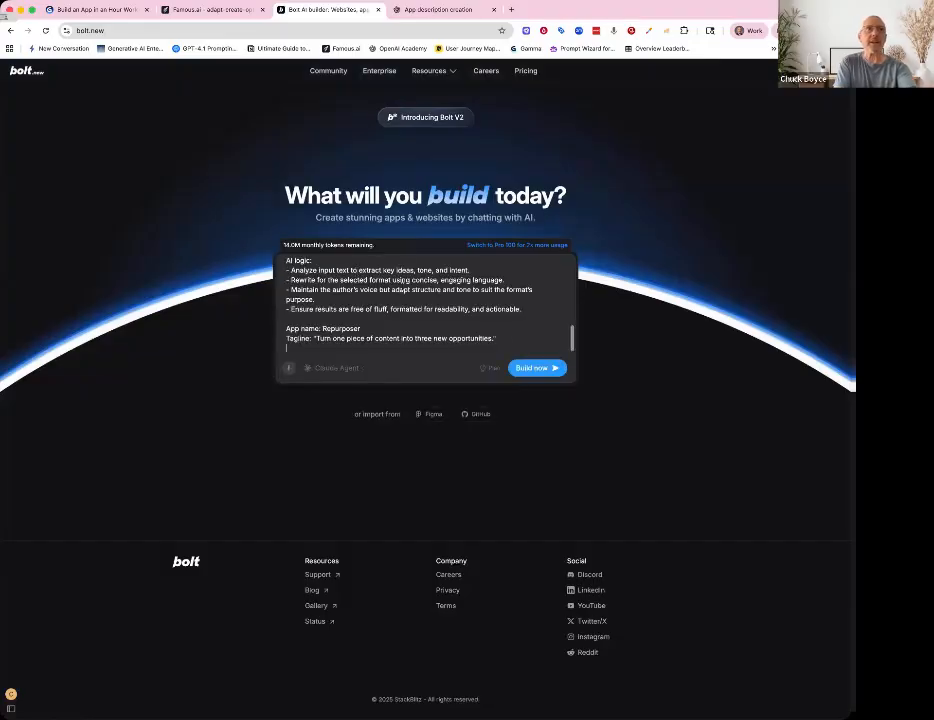
pyautogui.click(535, 366)
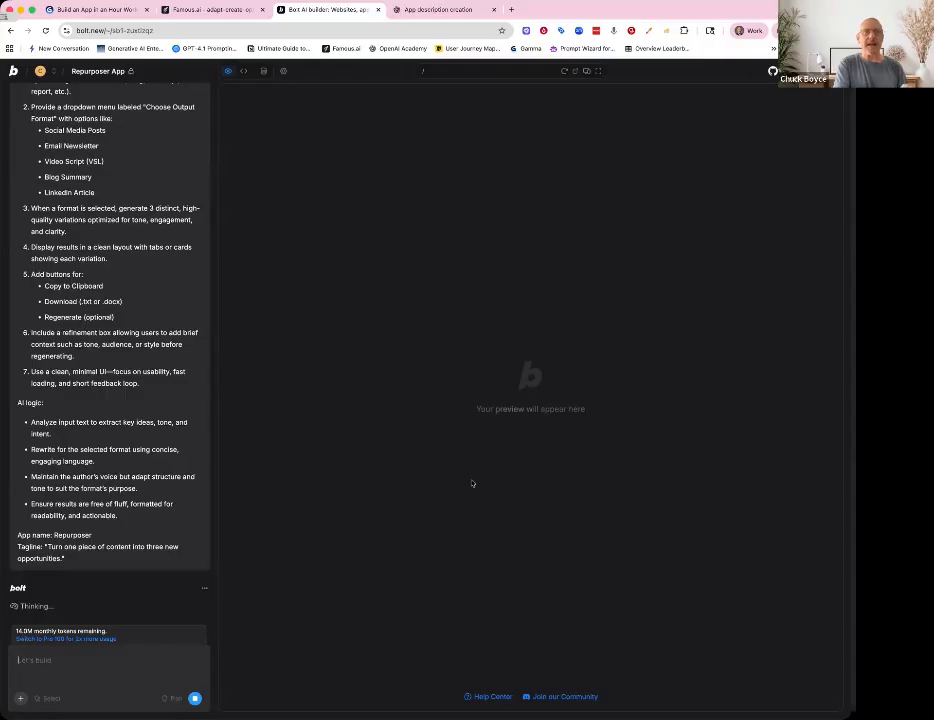
pyautogui.click(222, 12)
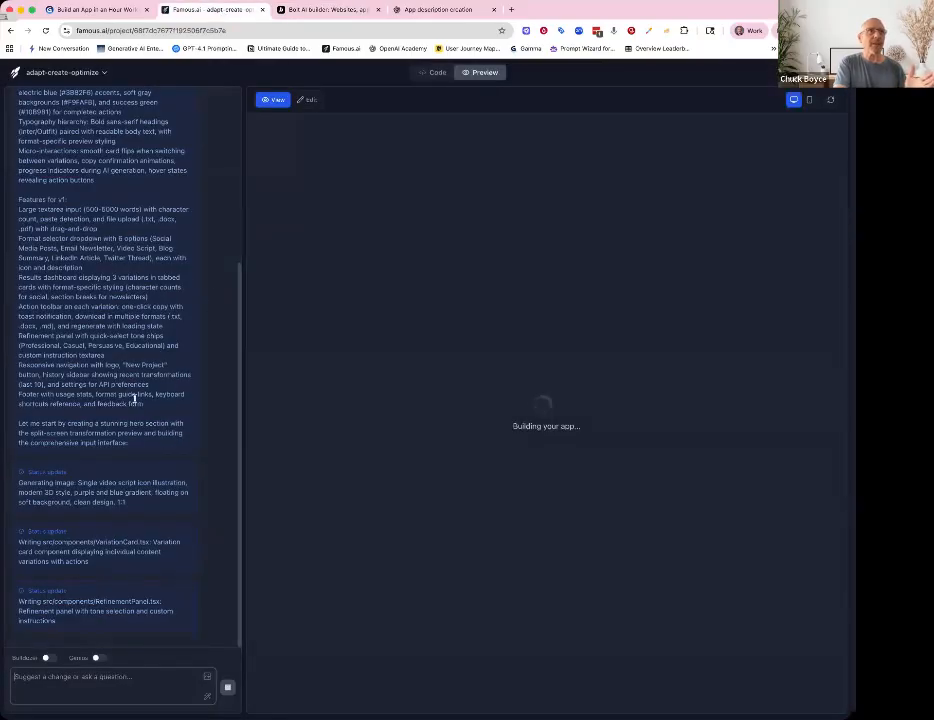
# - Check the Famous.ai build log and the Bolt build plan while both apps generate
pyautogui.scroll(5, 130, 385)
pyautogui.scroll(-6, 130, 400)
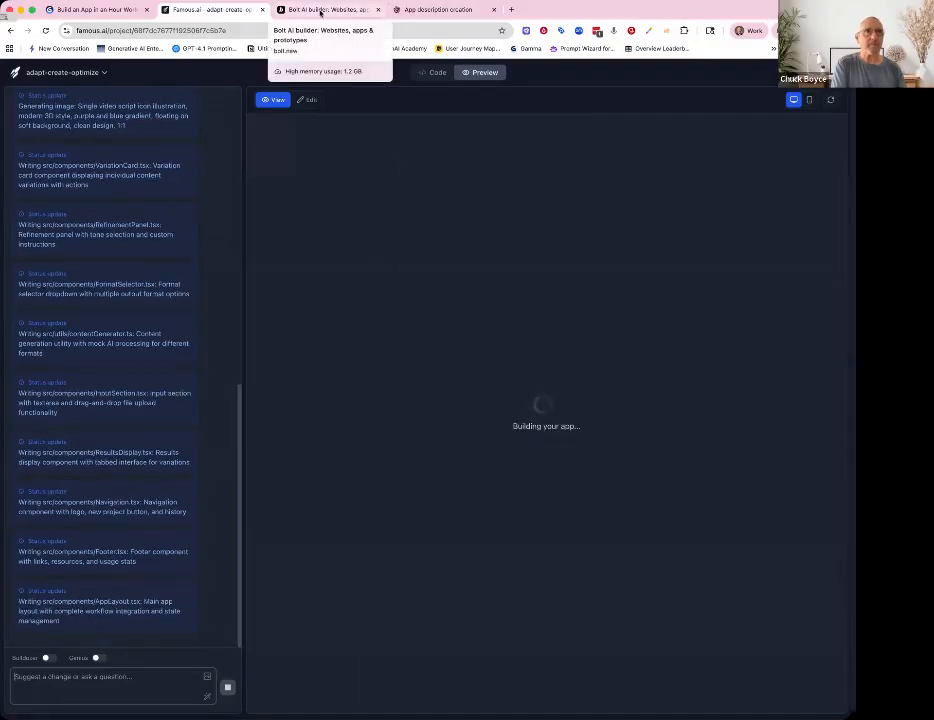
pyautogui.click(320, 10)
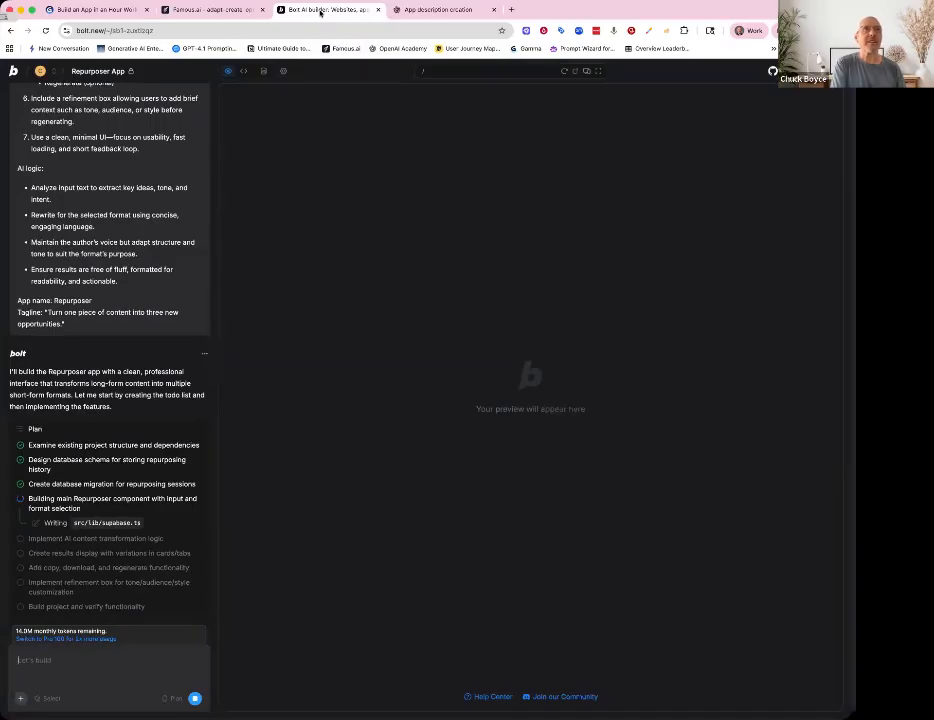
pyautogui.click(238, 11)
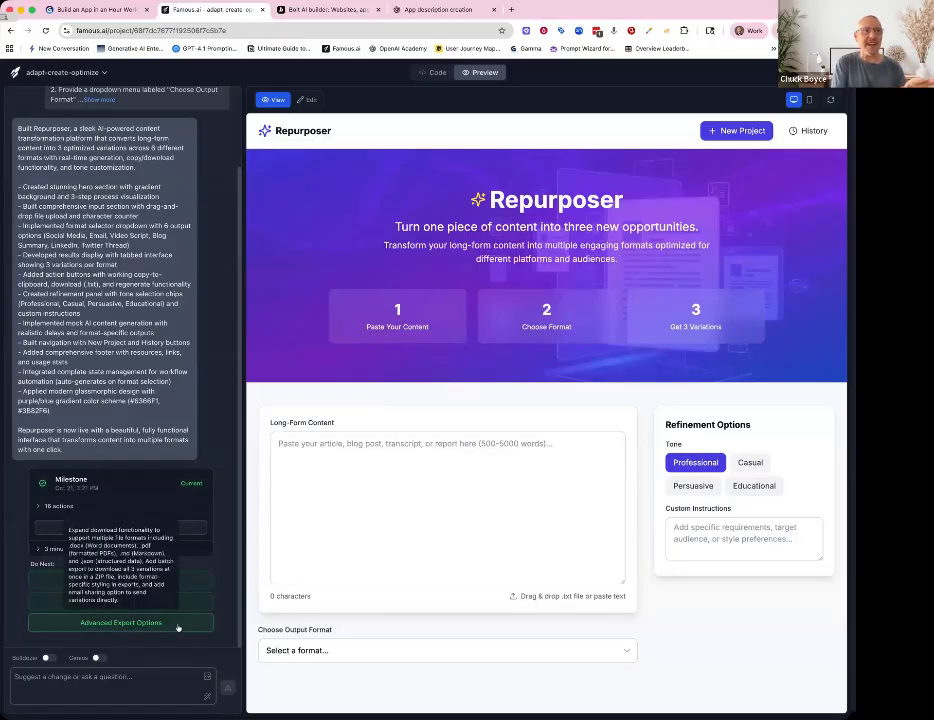
# - Review the generated Repurposer app preview, including its content box, tone options and output format list
pyautogui.moveTo(150, 588)
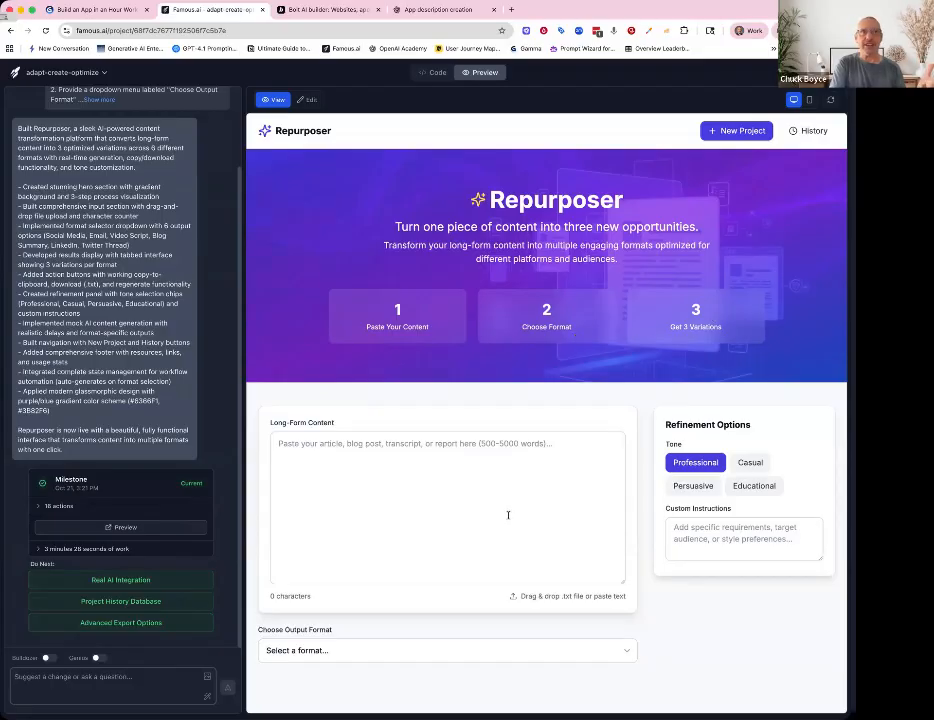
pyautogui.scroll(-3, 508, 515)
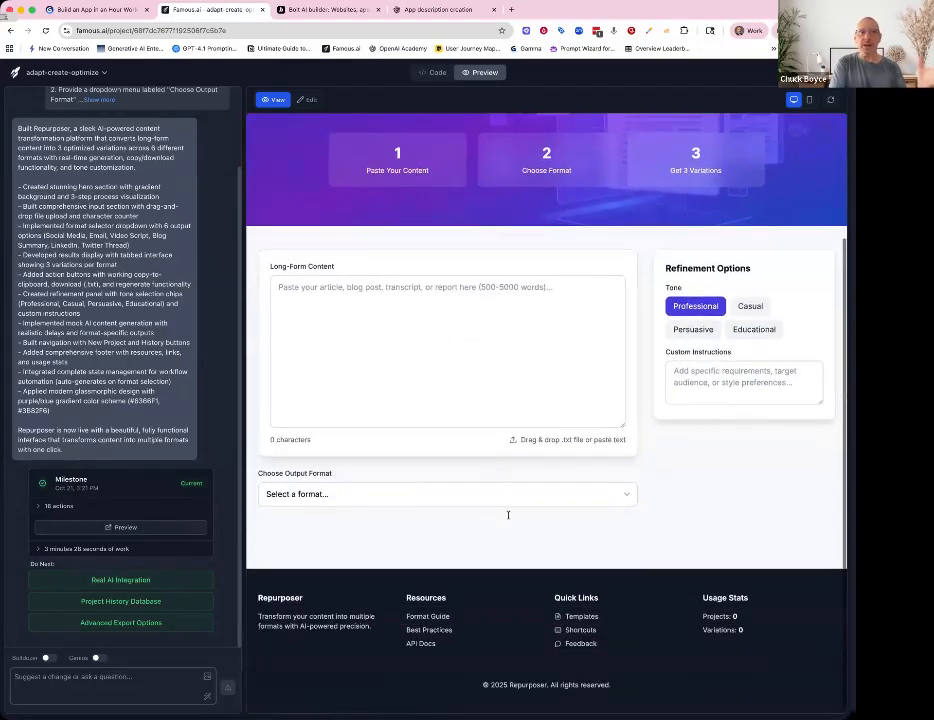
pyautogui.scroll(1, 508, 515)
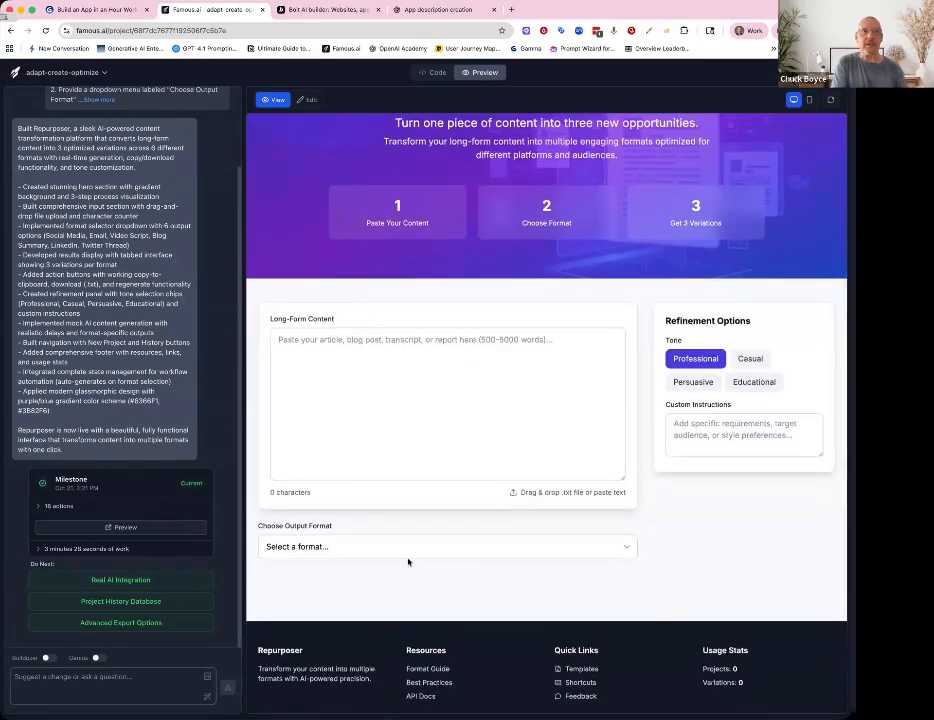
pyautogui.scroll(2, 408, 560)
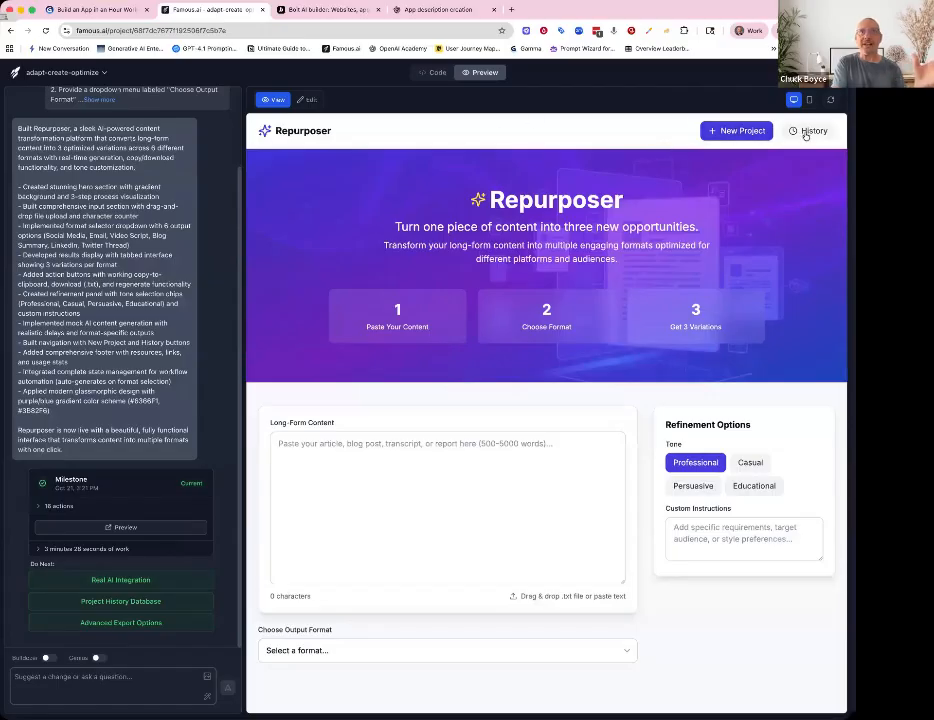
pyautogui.scroll(-2, 486, 465)
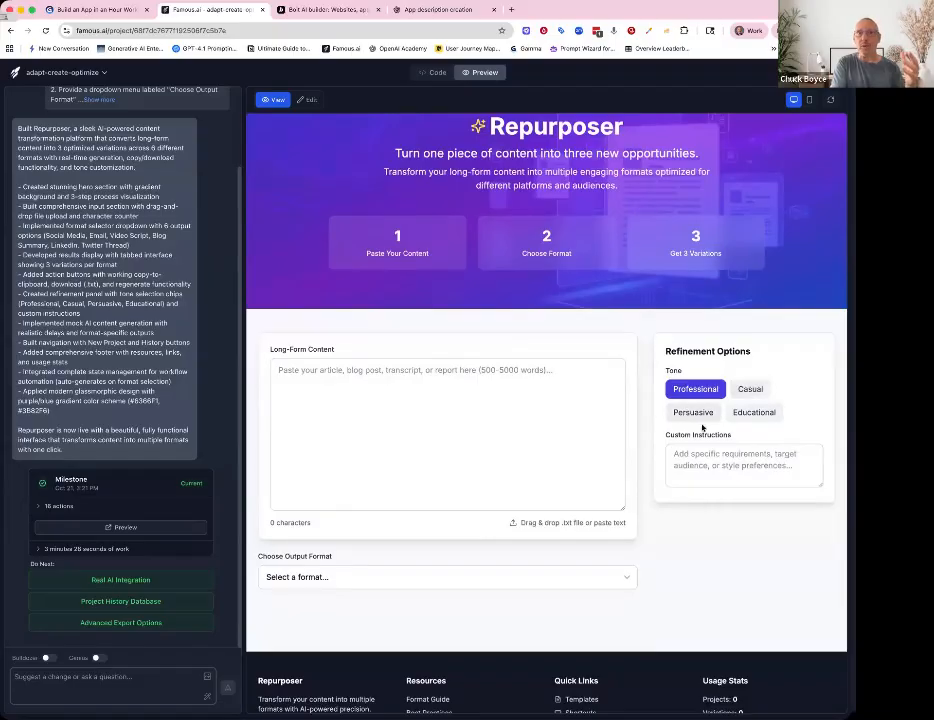
pyautogui.click(393, 577)
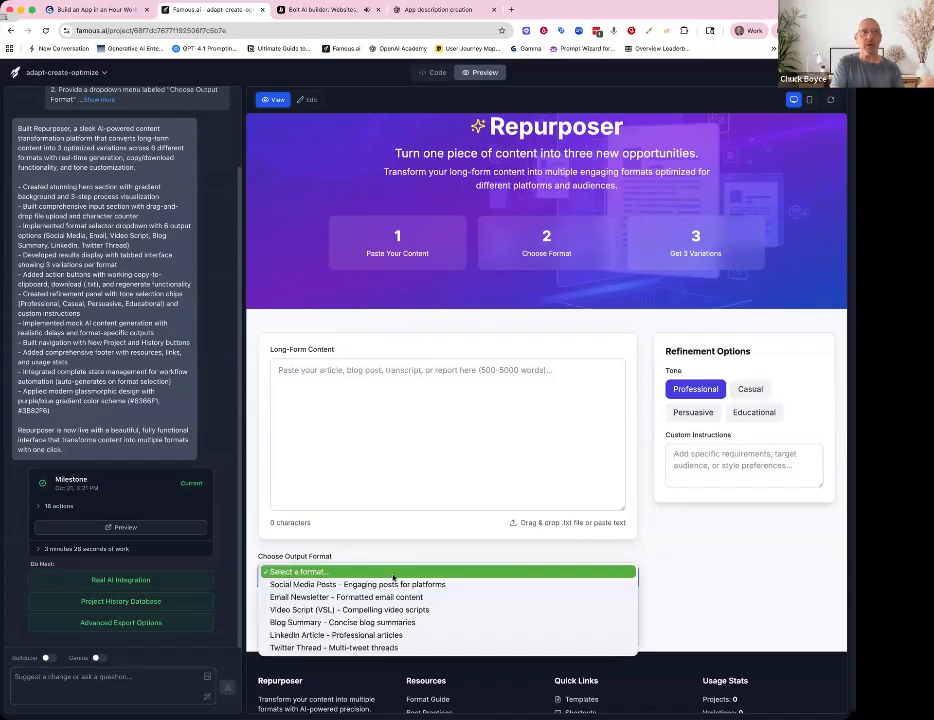
pyautogui.click(513, 11)
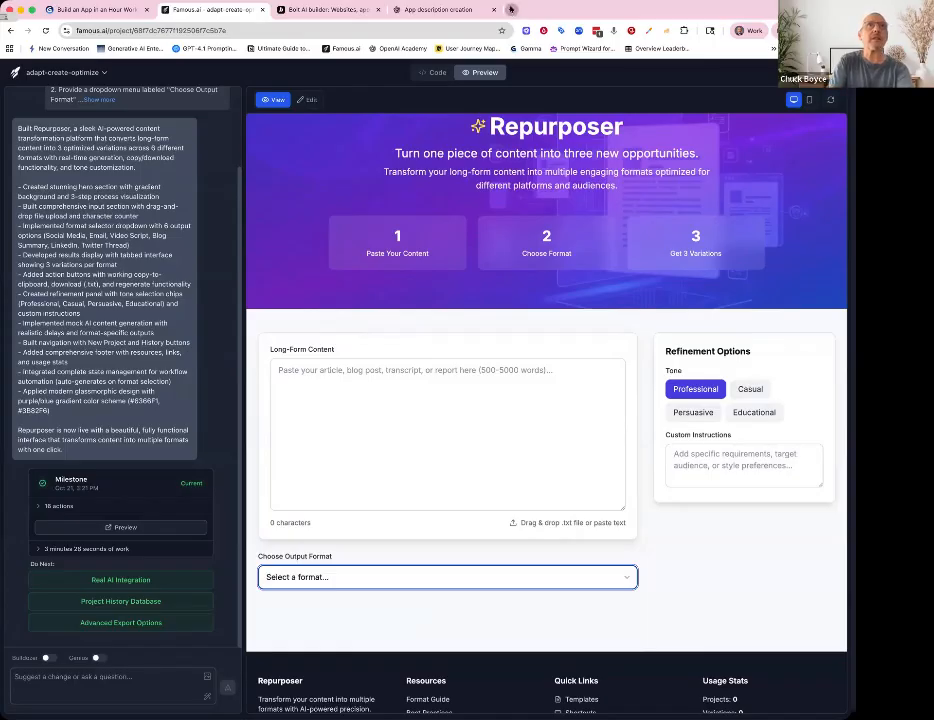
# - Open YouTube in a new tab and search for business coaching
pyautogui.click(512, 10)
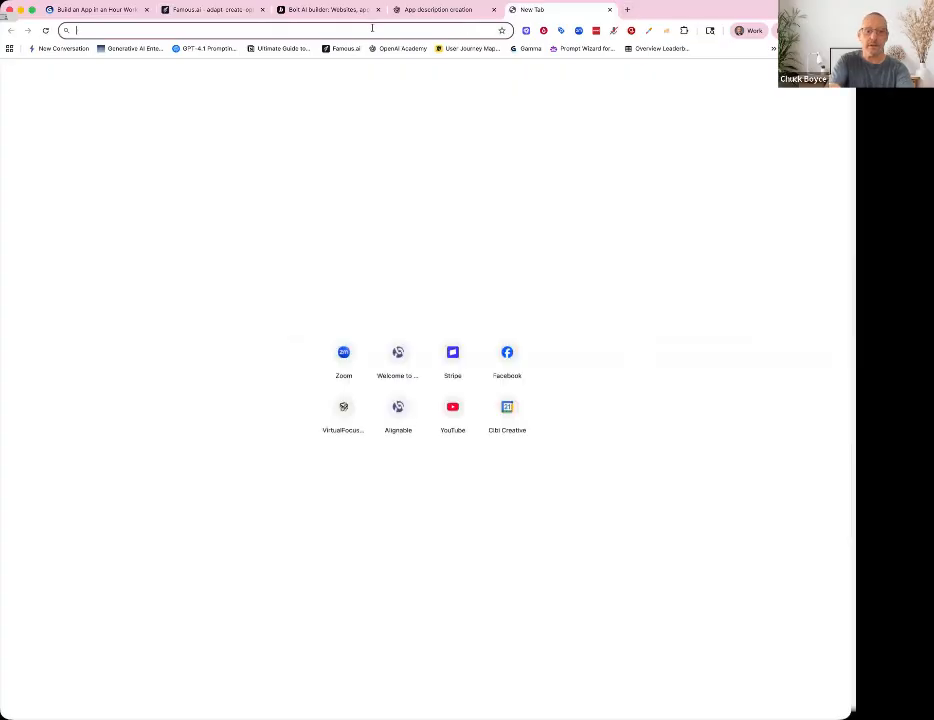
pyautogui.write('youtube.com')
pyautogui.press('Return')
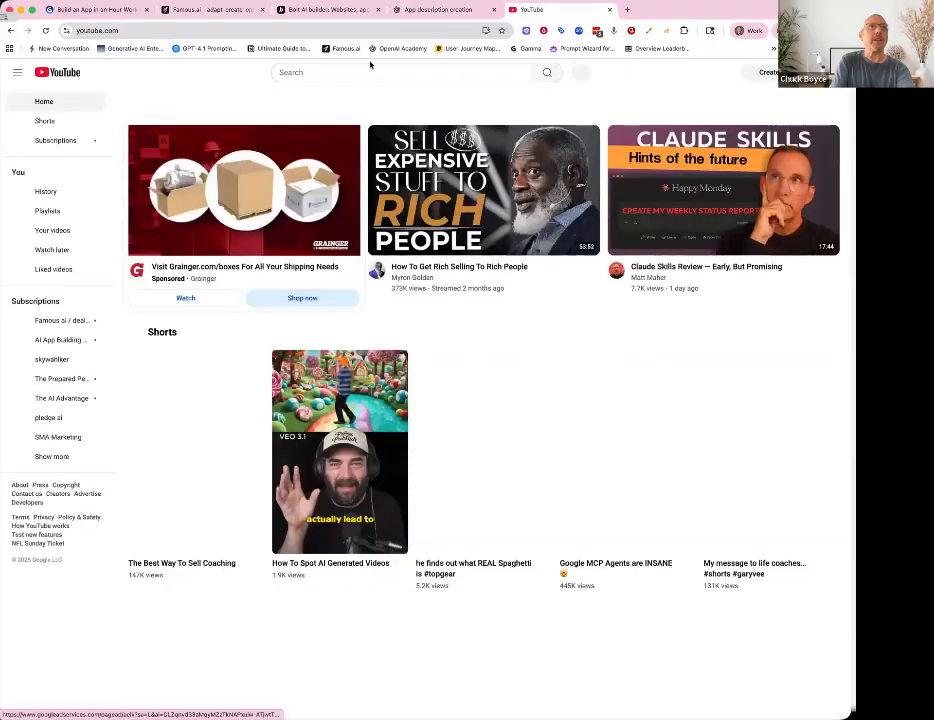
pyautogui.click(360, 72)
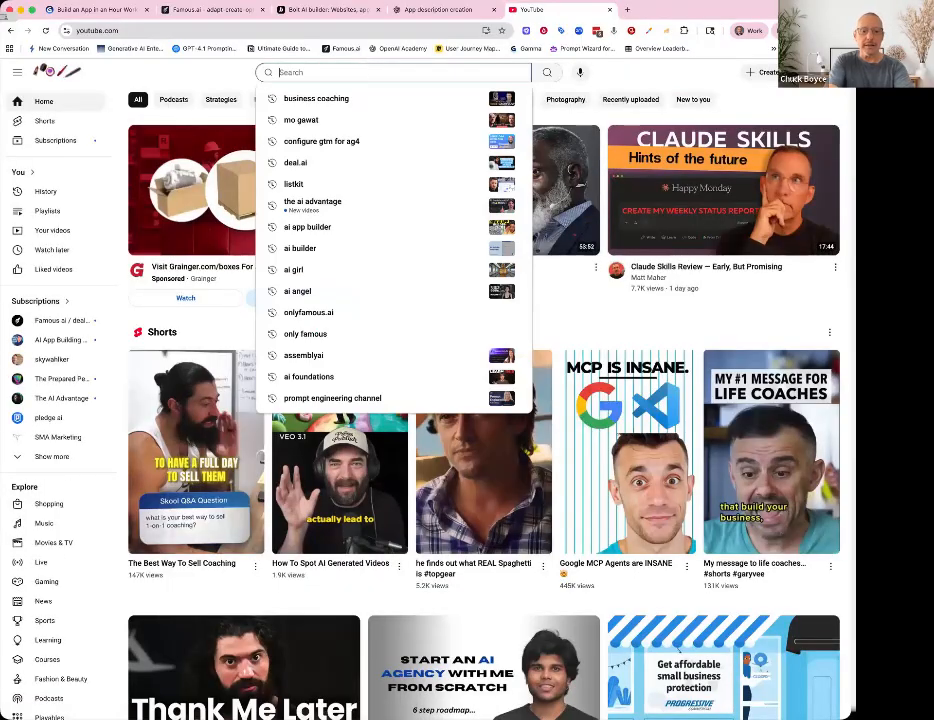
pyautogui.write('business ')
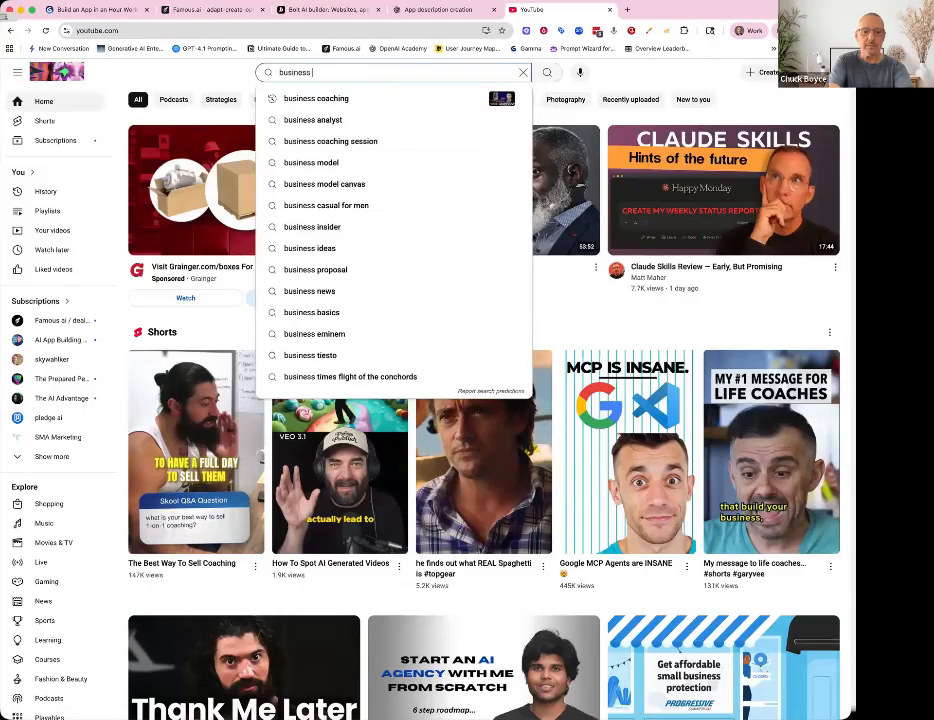
pyautogui.write('coaching')
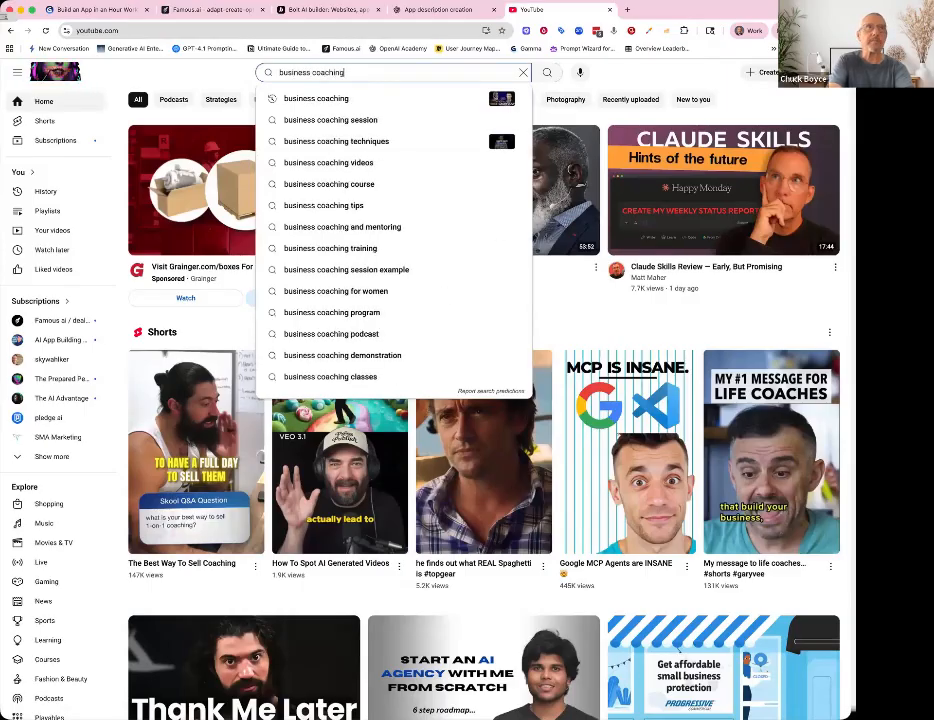
pyautogui.press('Return')
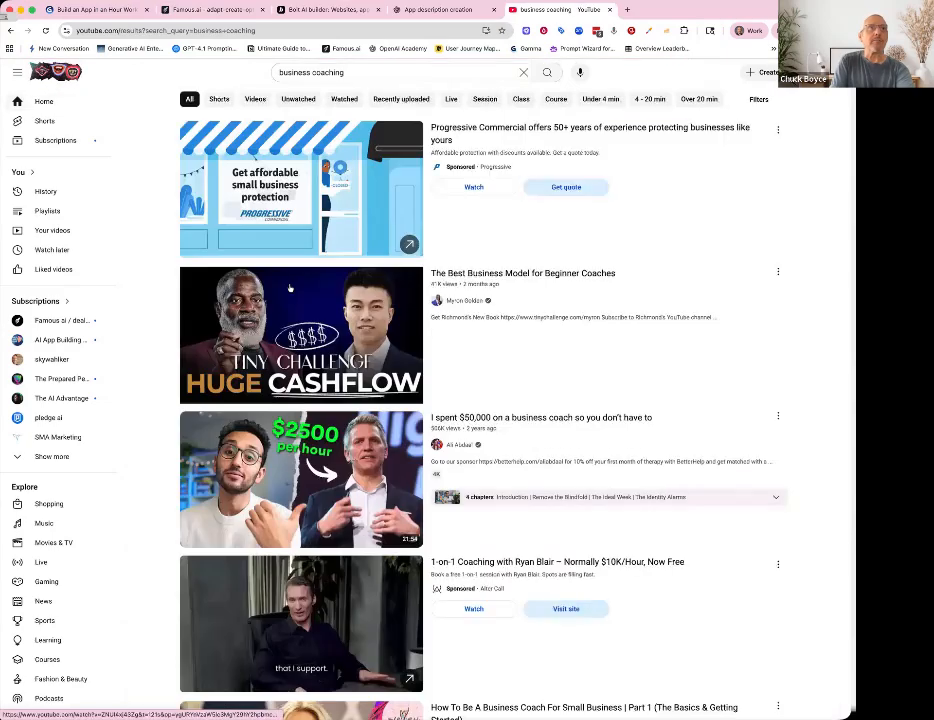
# - Open The Best Business Model for Beginner Coaches video and pause its playback
pyautogui.moveTo(444, 327)
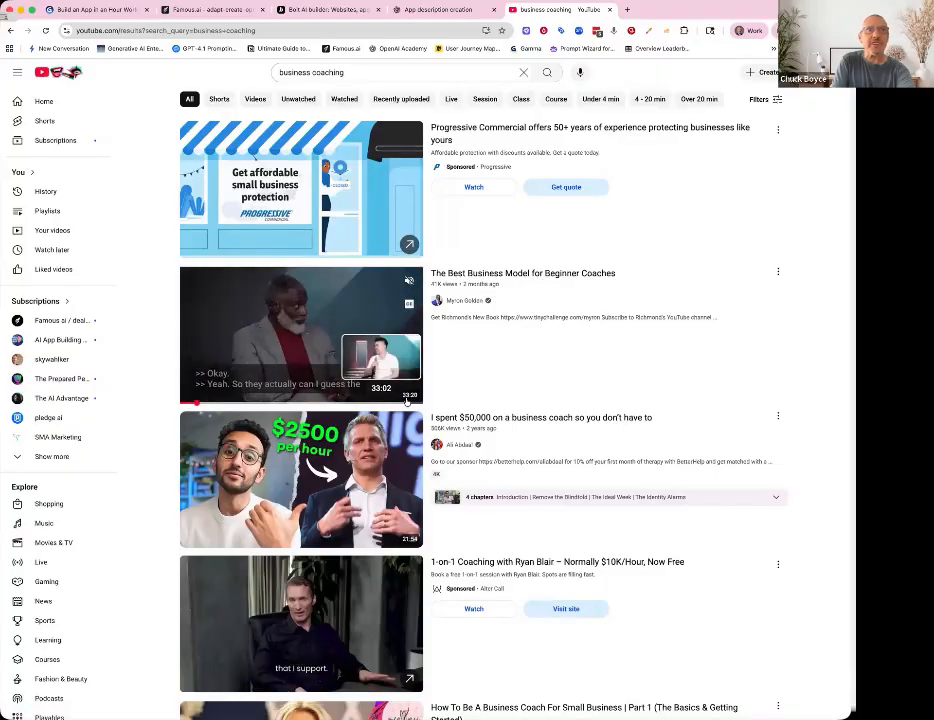
pyautogui.click(545, 273)
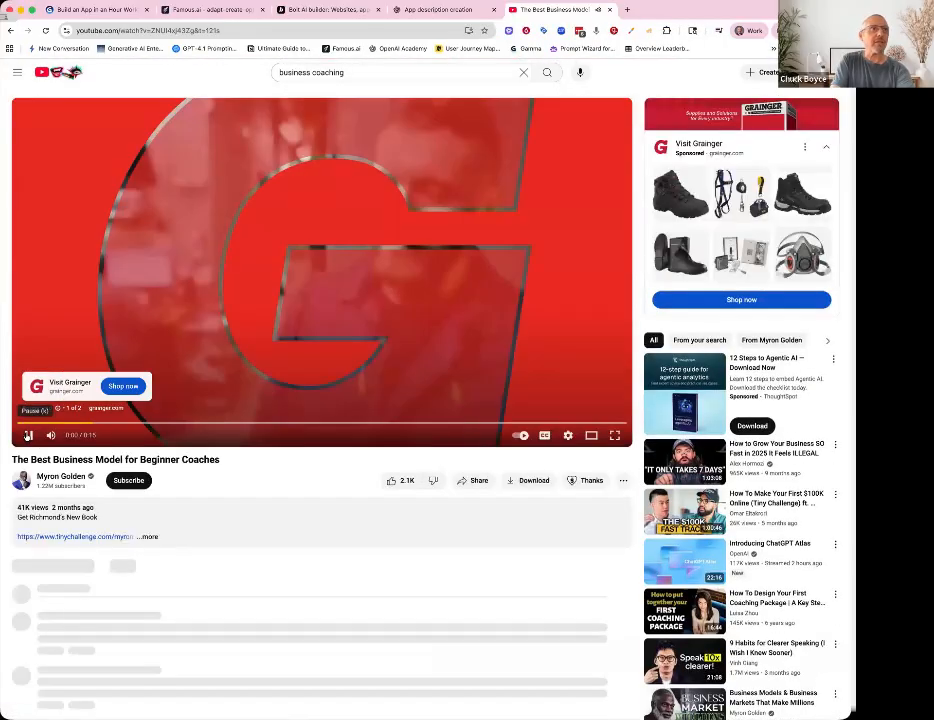
pyautogui.click(28, 435)
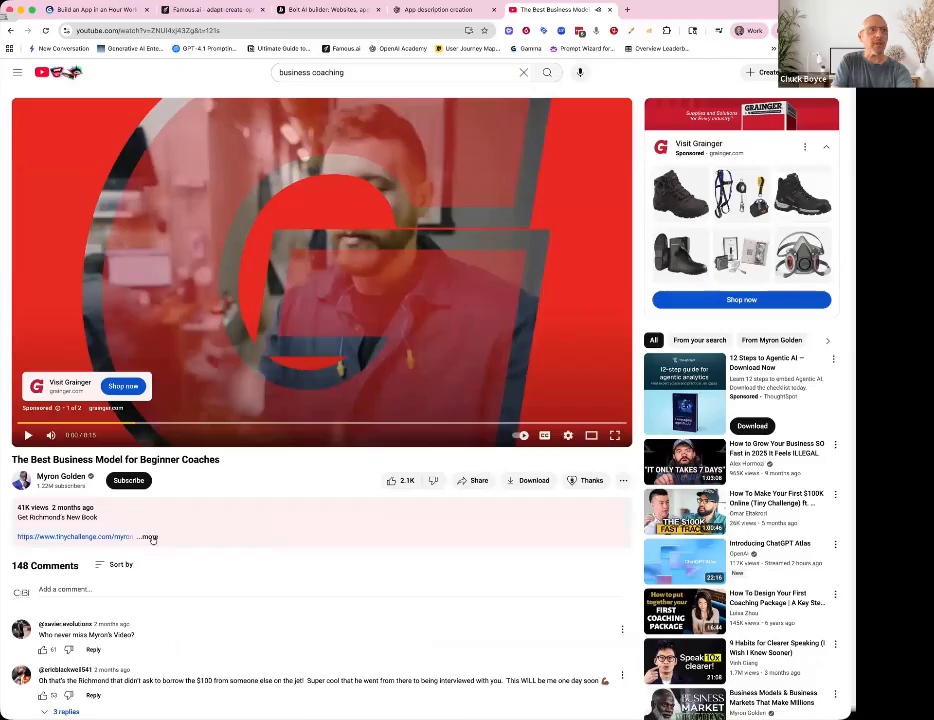
# - Expand the video description, open the transcript and toggle its timestamps off
pyautogui.click(149, 537)
pyautogui.scroll(-5, 192, 567)
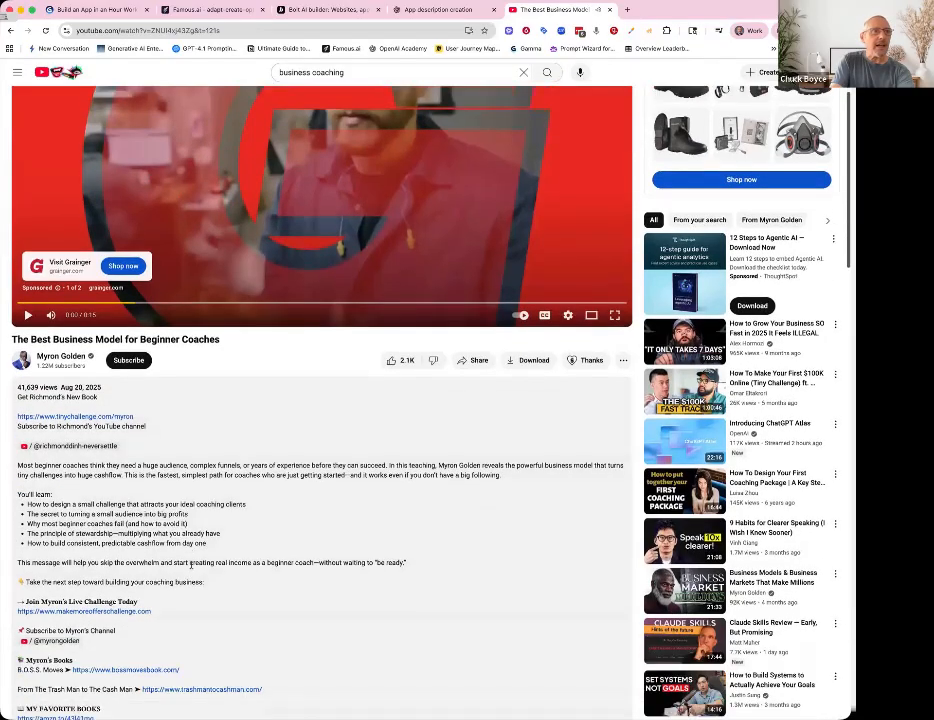
pyautogui.scroll(-3, 192, 567)
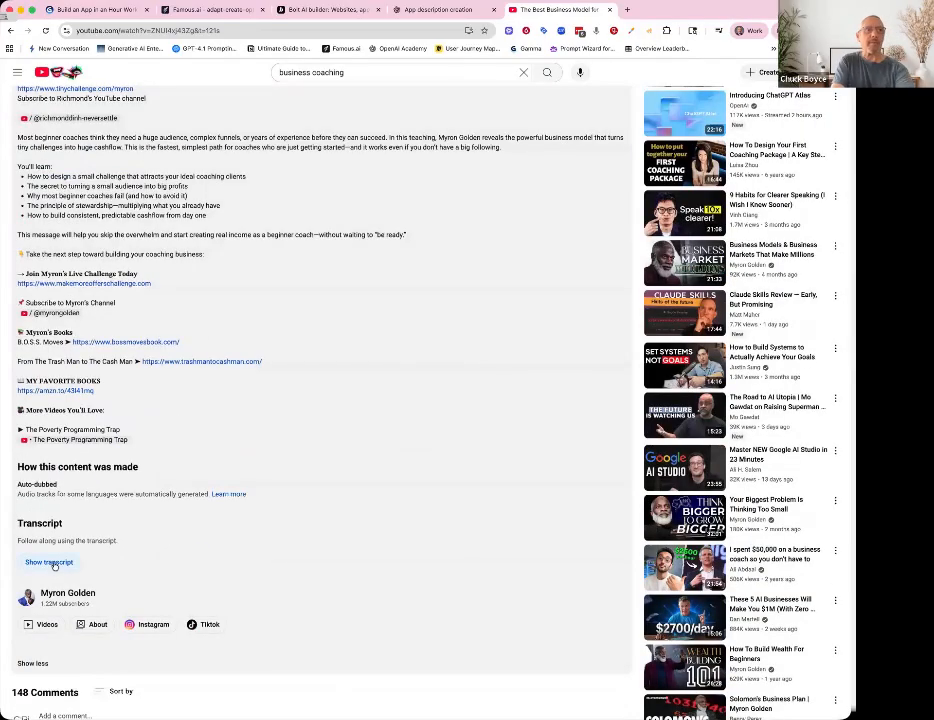
pyautogui.click(50, 563)
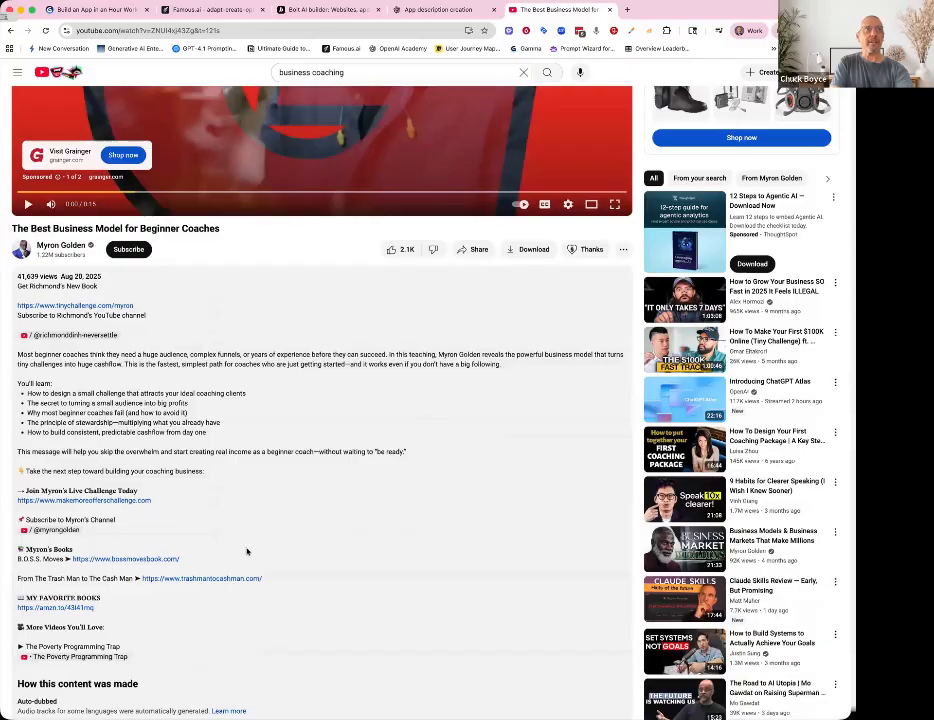
pyautogui.scroll(-6, 246, 550)
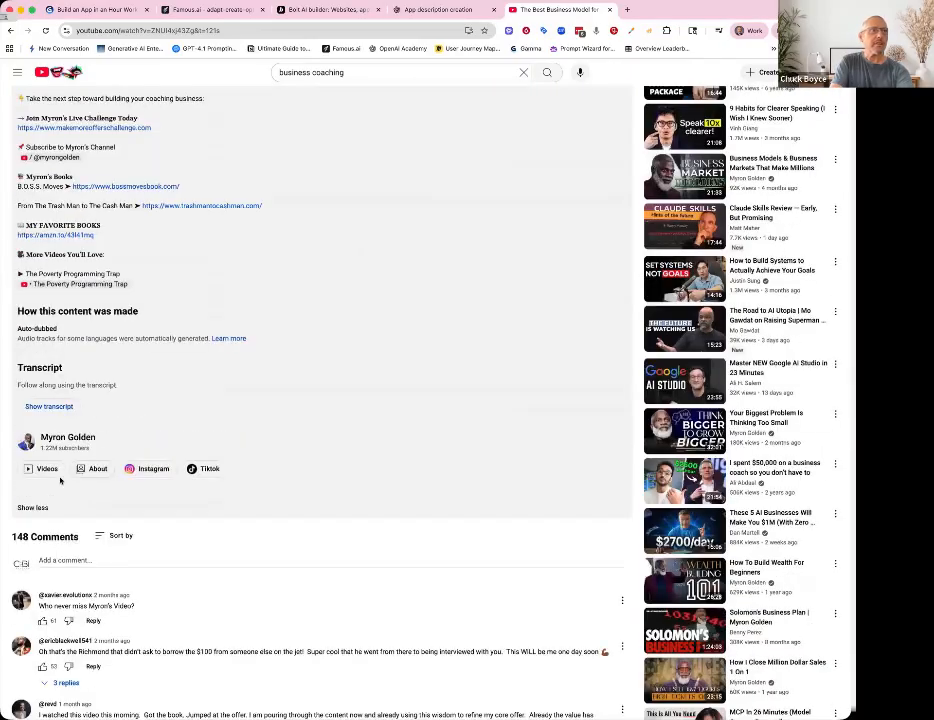
pyautogui.click(55, 406)
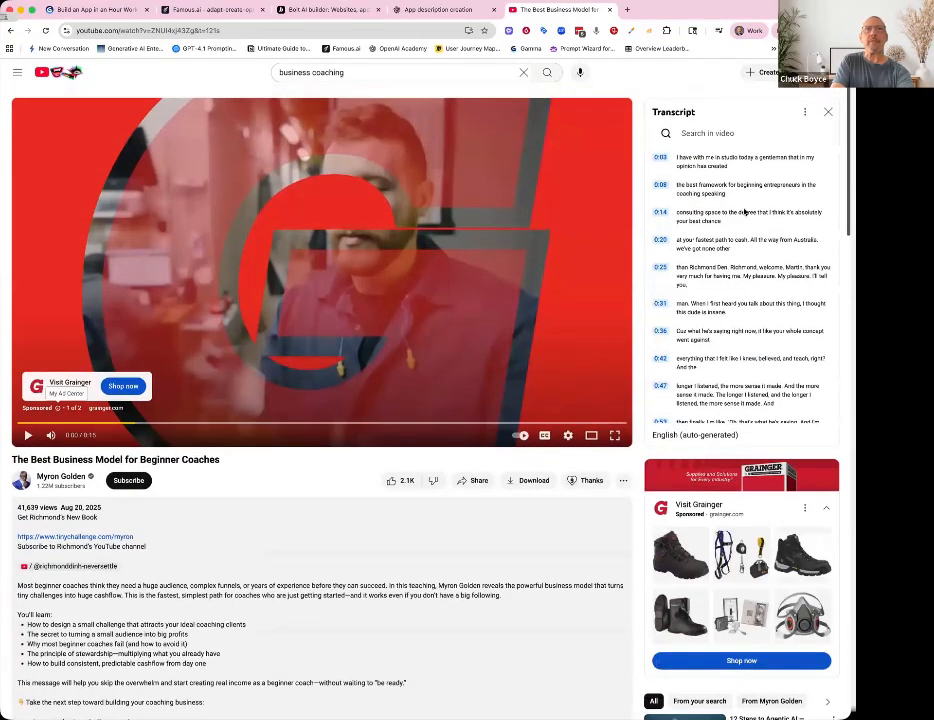
pyautogui.click(806, 116)
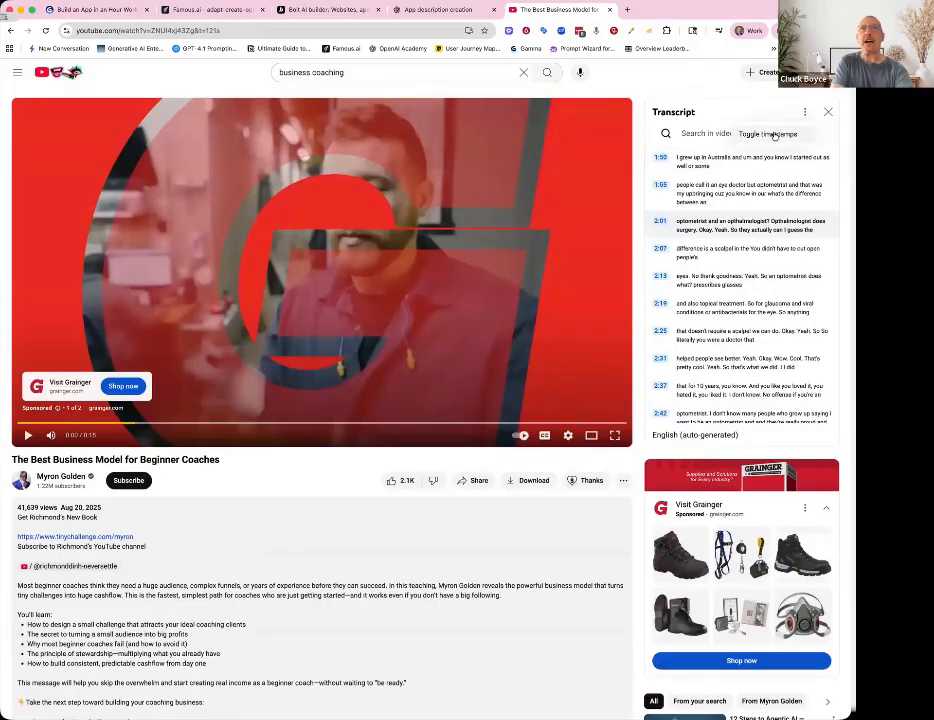
pyautogui.click(775, 133)
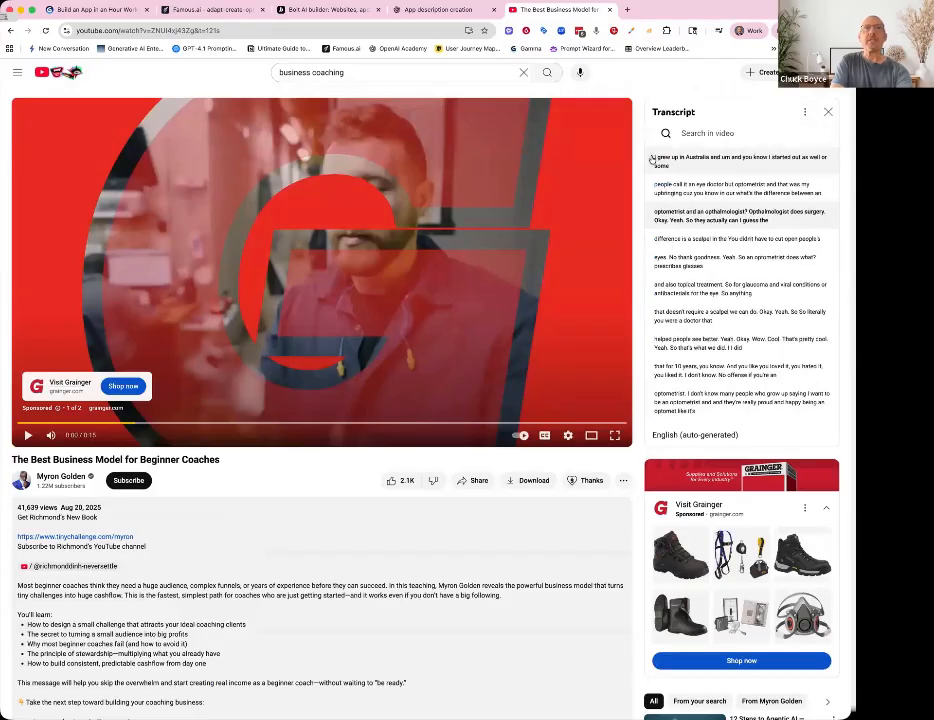
# - Select and copy the entire transcript text
pyautogui.moveTo(652, 159); pyautogui.dragTo(731, 430)
pyautogui.scroll(-10, 731, 430)
pyautogui.scroll(-5, 720, 302)
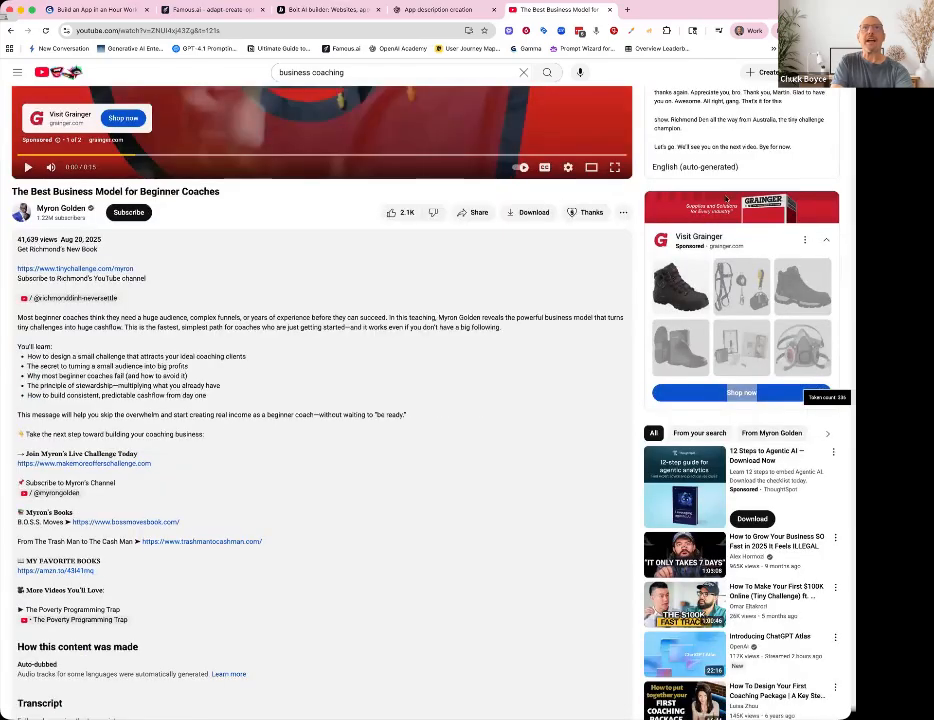
pyautogui.click(727, 199)
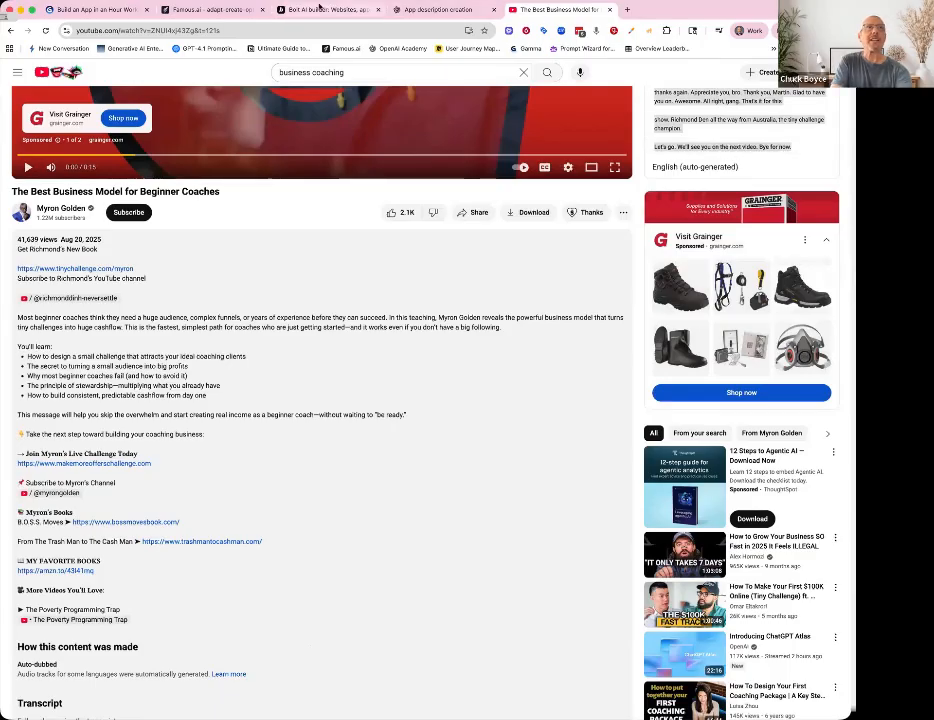
# - Switch to the Famous.ai Repurposer preview and paste the transcript into the Long-Form Content box
pyautogui.click(200, 10)
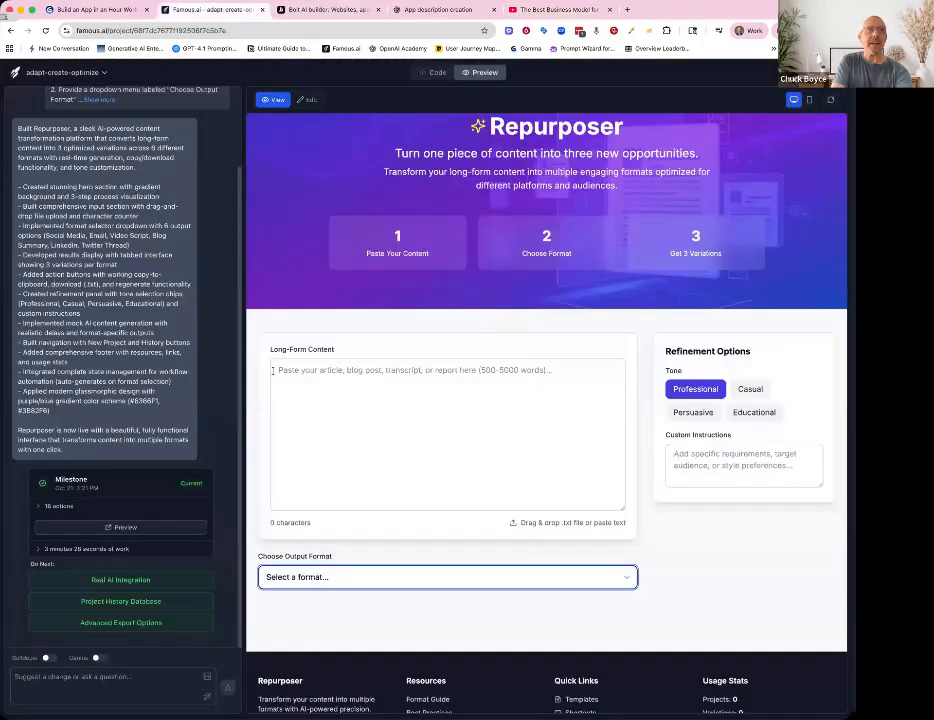
pyautogui.click(272, 370)
pyautogui.press('super+v')
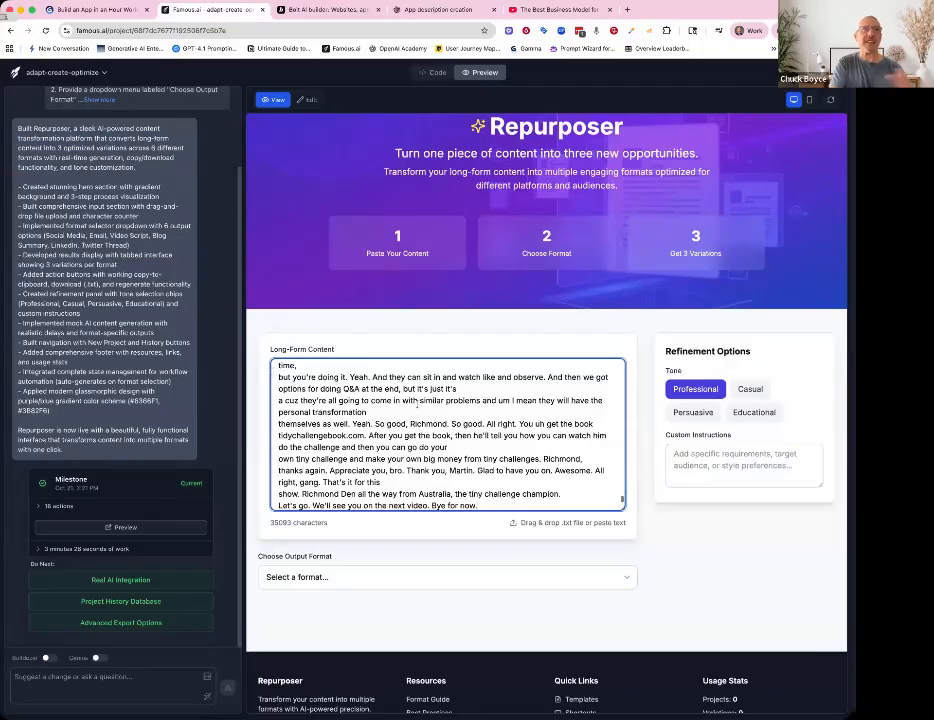
# - Set the output format to Email Newsletter and the tone to Casual for the pasted transcript
pyautogui.scroll(5, 405, 411)
pyautogui.scroll(10, 405, 411)
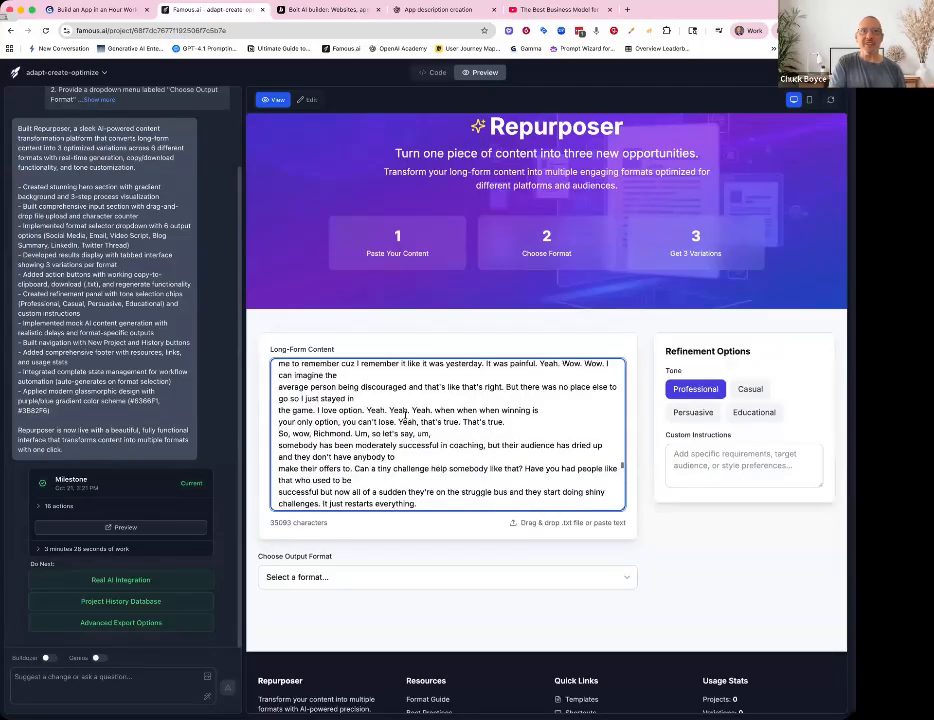
pyautogui.scroll(15, 405, 414)
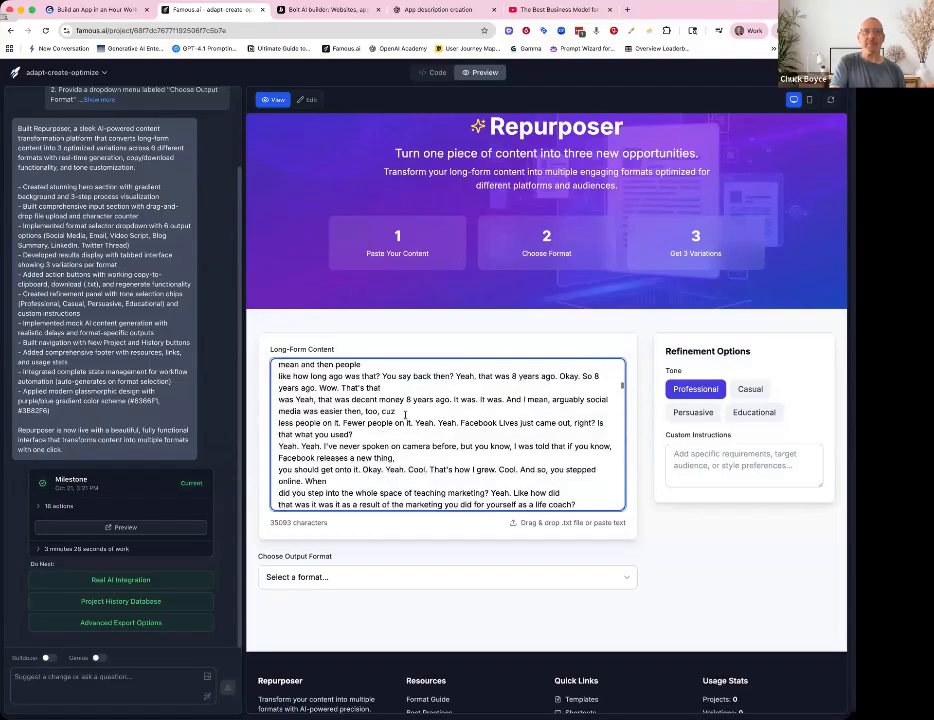
pyautogui.scroll(-8, 405, 414)
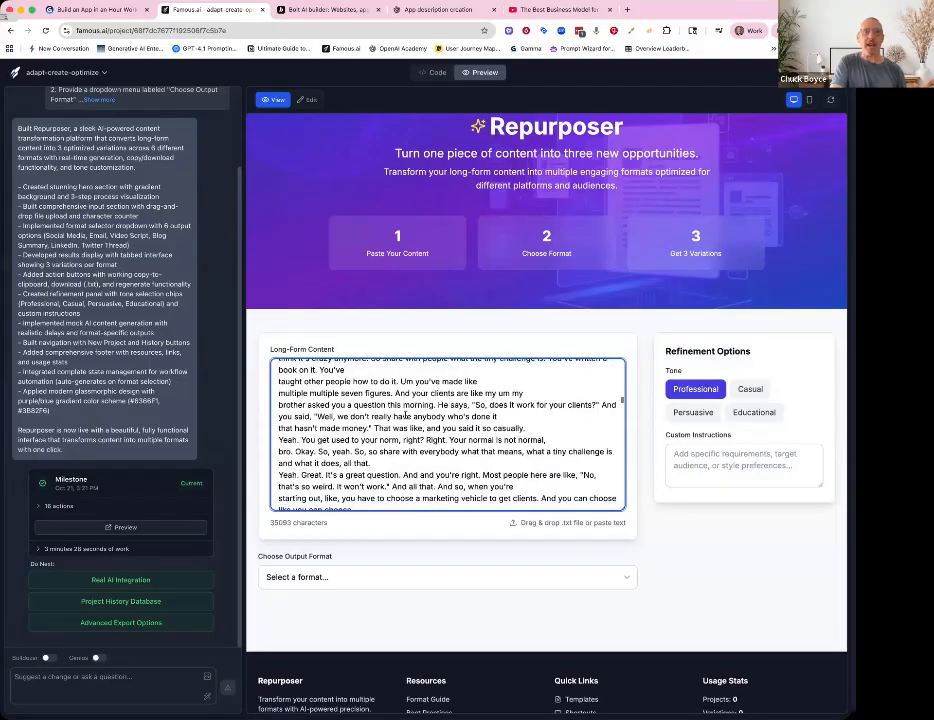
pyautogui.scroll(-10, 405, 414)
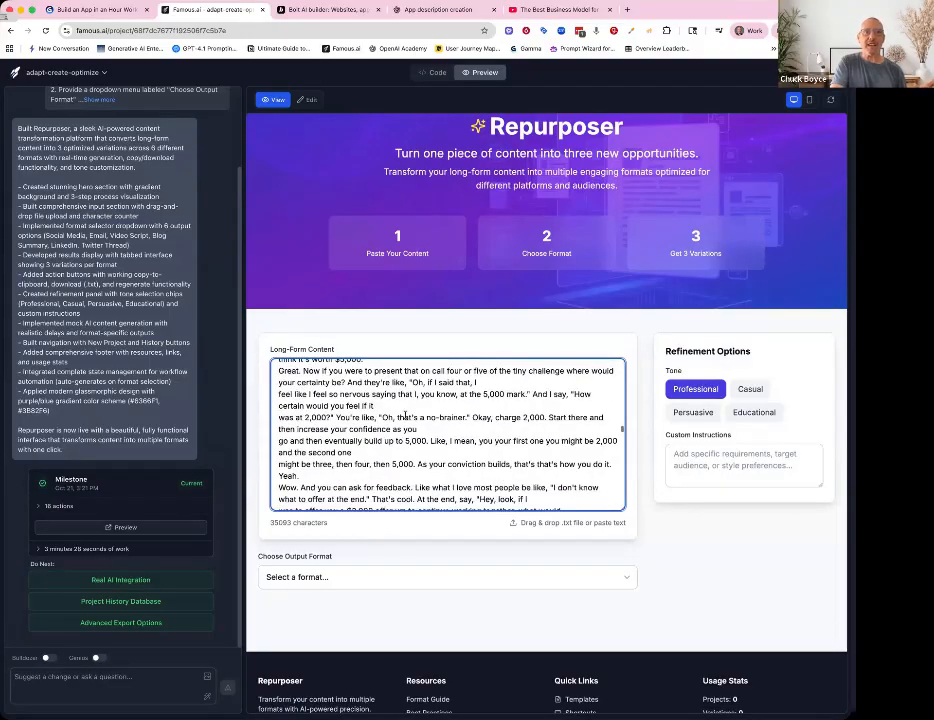
pyautogui.click(351, 578)
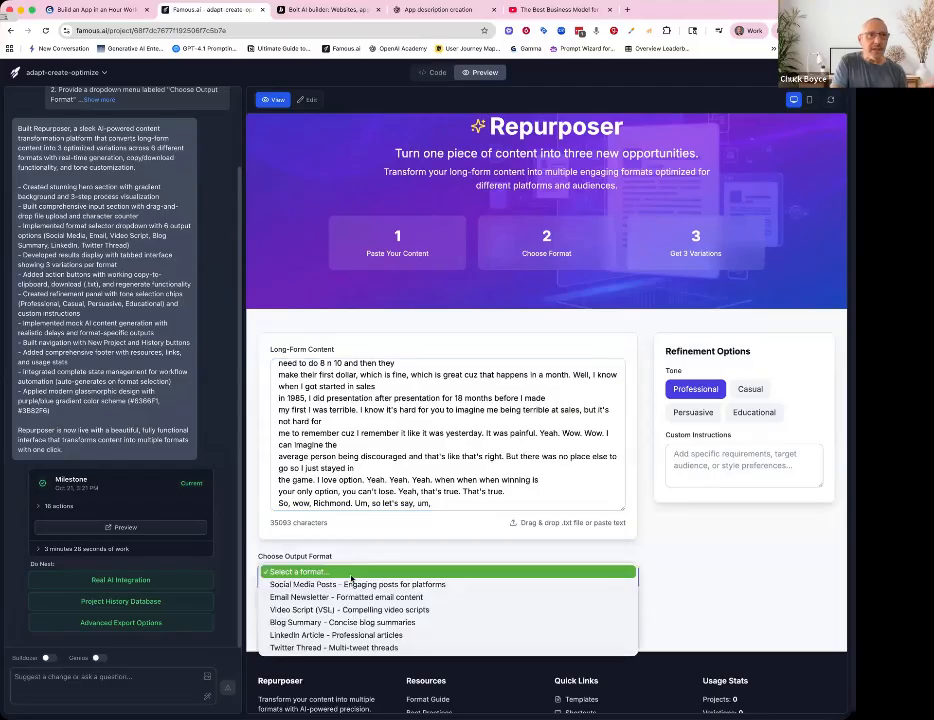
pyautogui.click(346, 597)
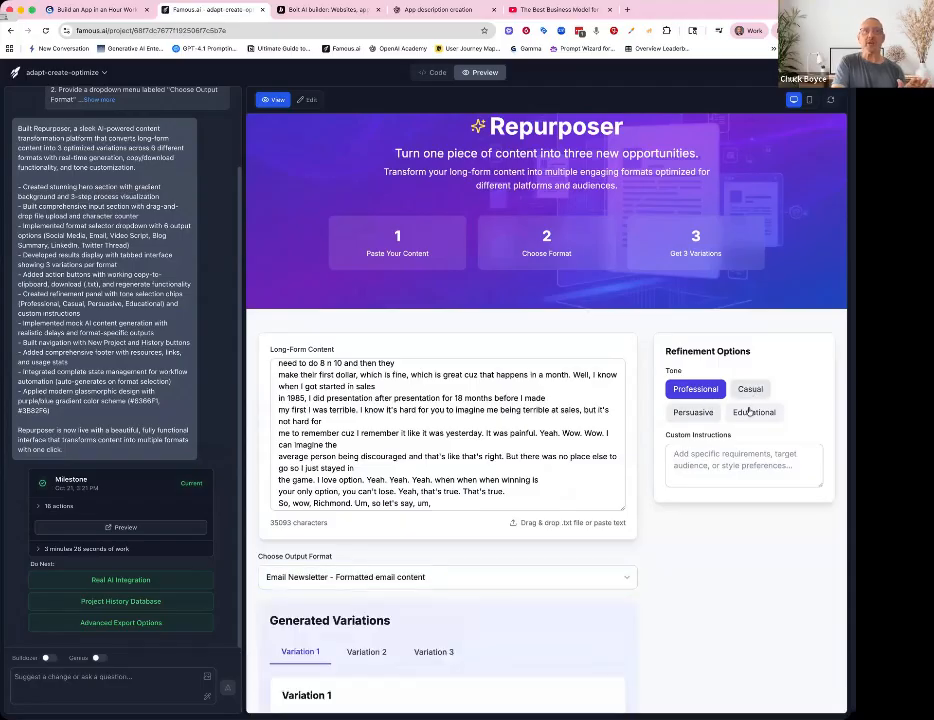
pyautogui.click(750, 389)
# - View Variation 2, Variation 3 and Variation 1 of the generated email newsletter
pyautogui.scroll(-4, 590, 567)
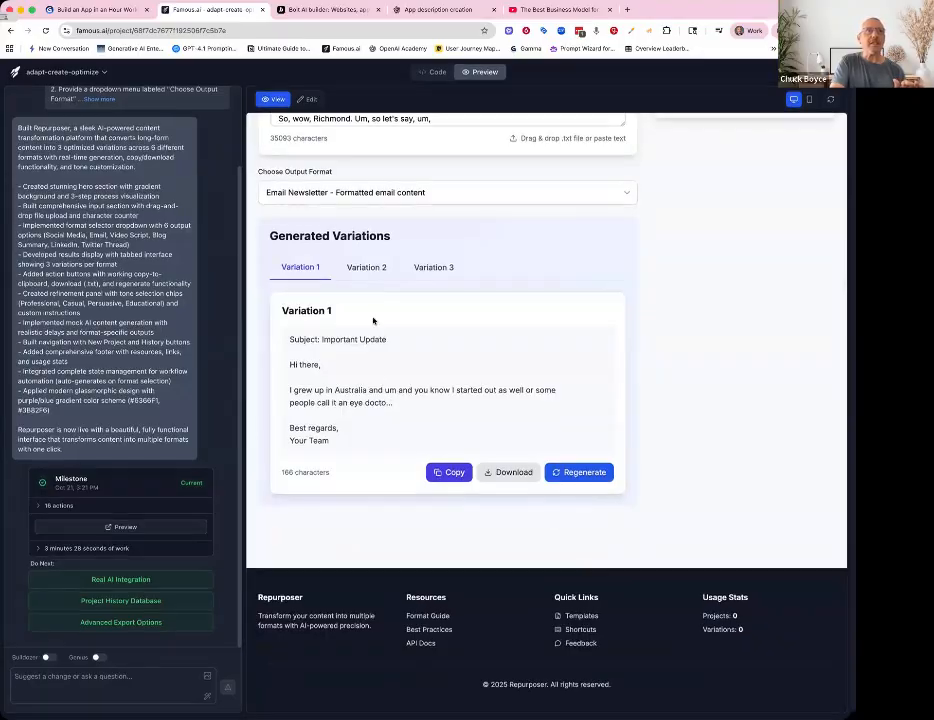
pyautogui.click(370, 279)
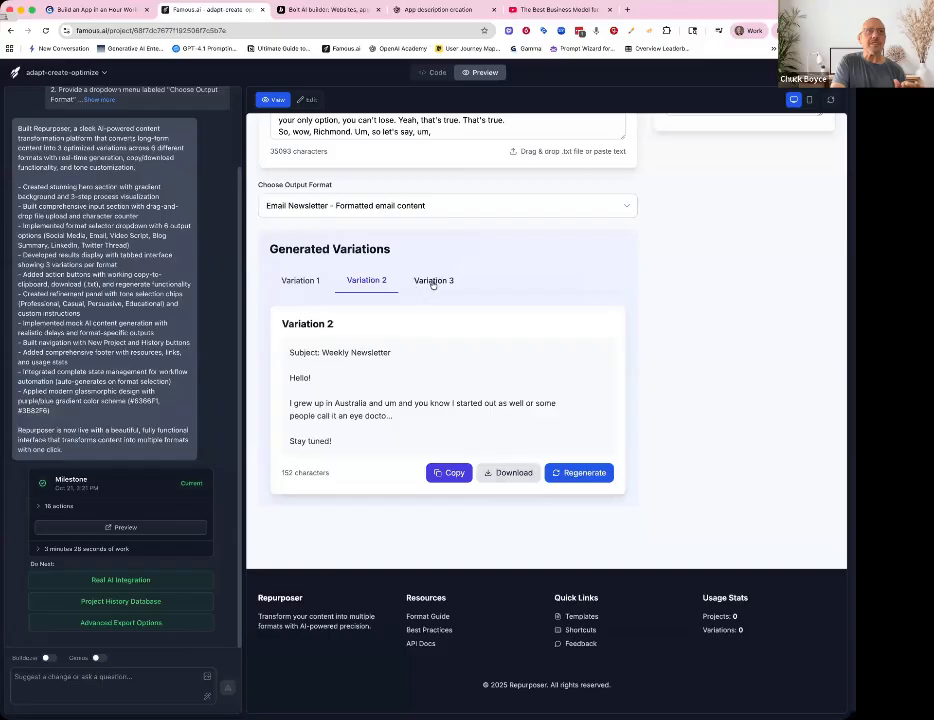
pyautogui.click(434, 280)
pyautogui.click(305, 281)
# - Switch the output format to Blog Summary and regenerate the first variation
pyautogui.scroll(3, 305, 300)
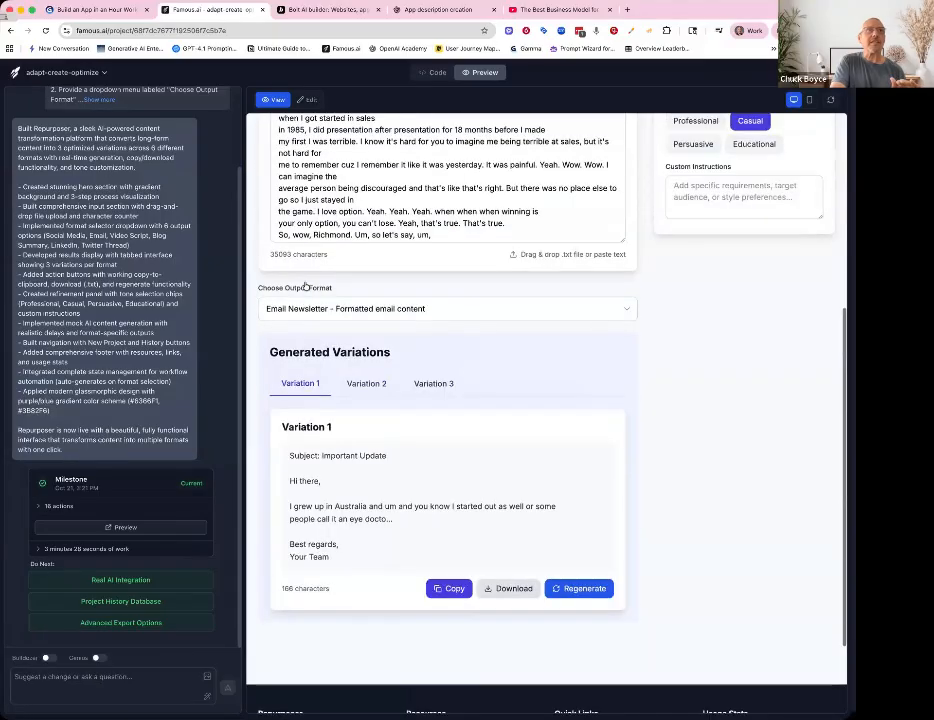
pyautogui.click(345, 352)
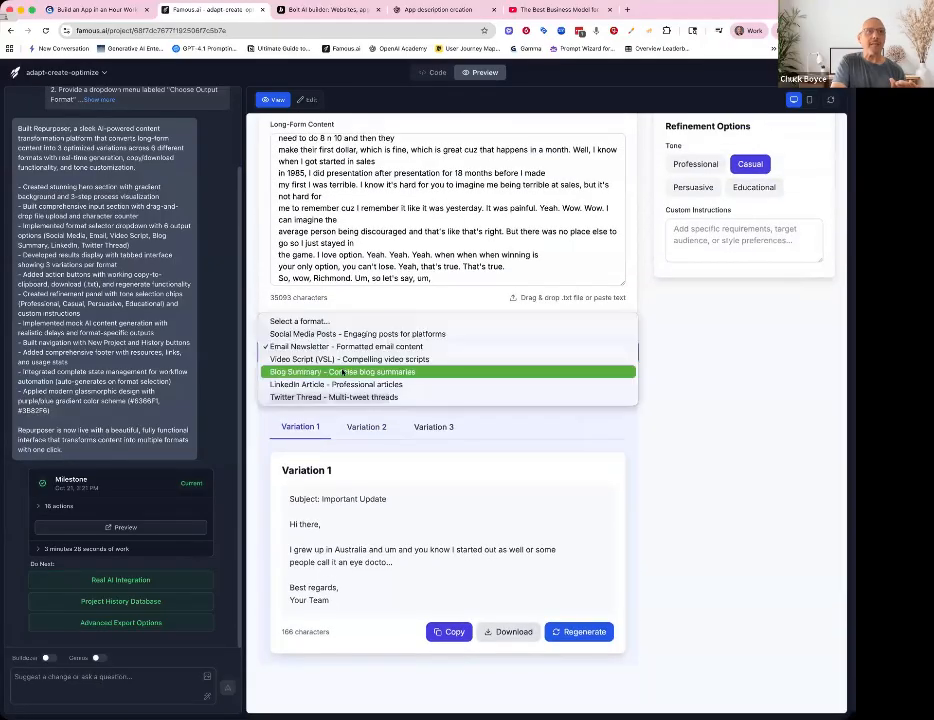
pyautogui.press('Escape')
pyautogui.press('Down')
pyautogui.press('Down')
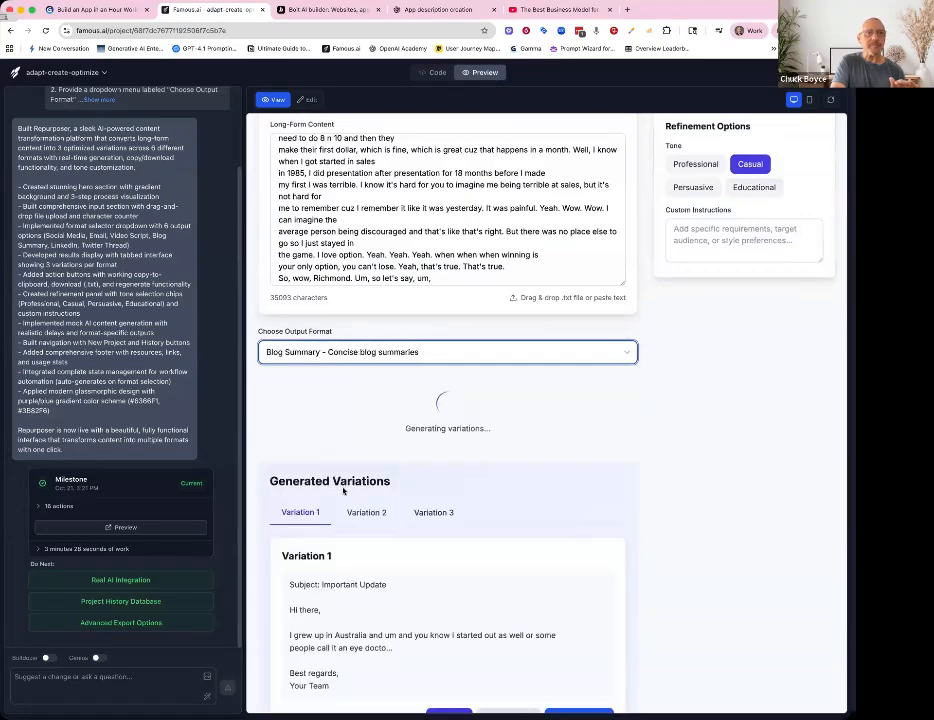
pyautogui.scroll(-1, 343, 490)
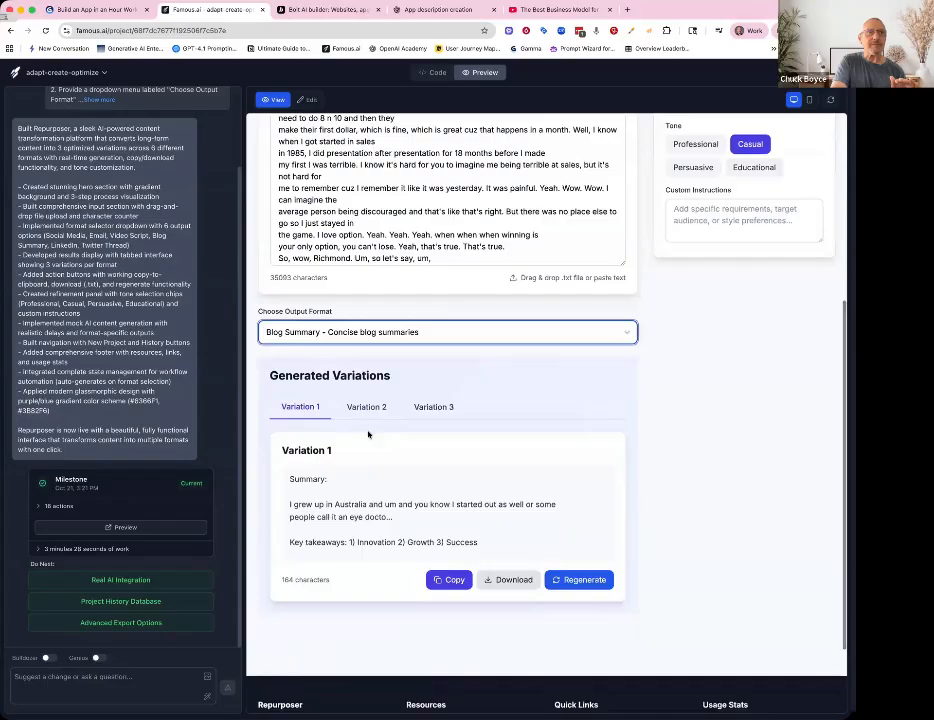
pyautogui.click(584, 580)
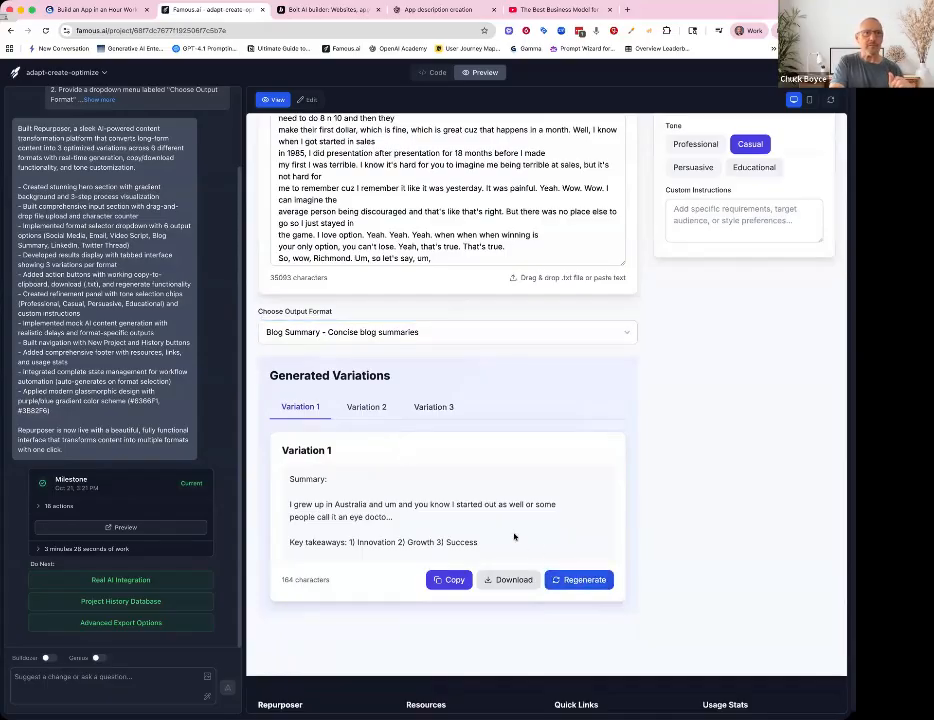
# - Change the output format to Twitter Thread - Multi-tweet threads
pyautogui.scroll(-1, 510, 536)
pyautogui.scroll(-1, 407, 497)
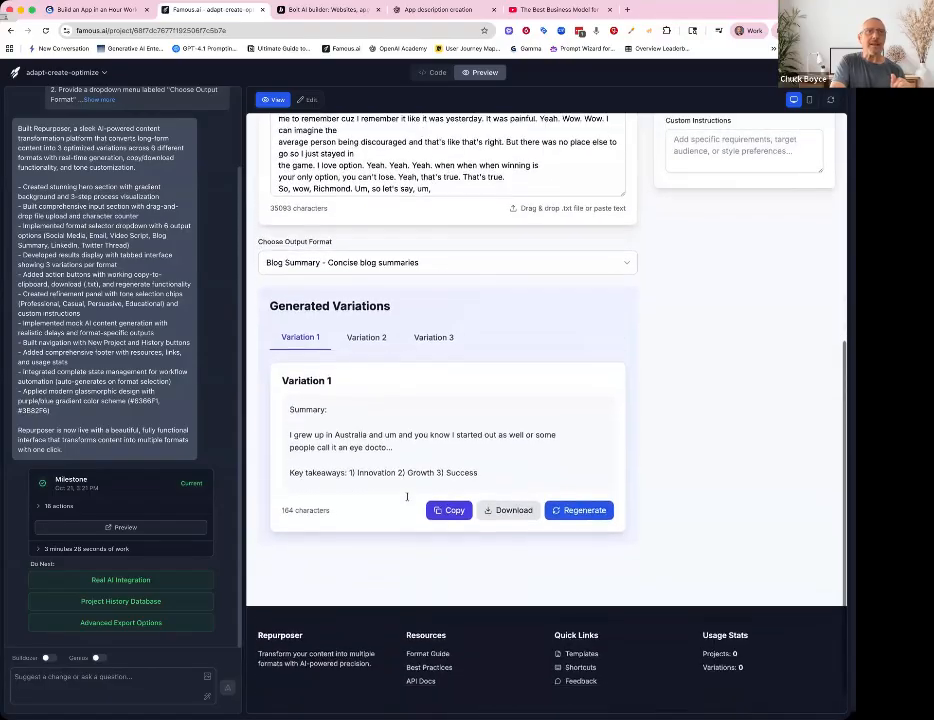
pyautogui.scroll(5, 407, 497)
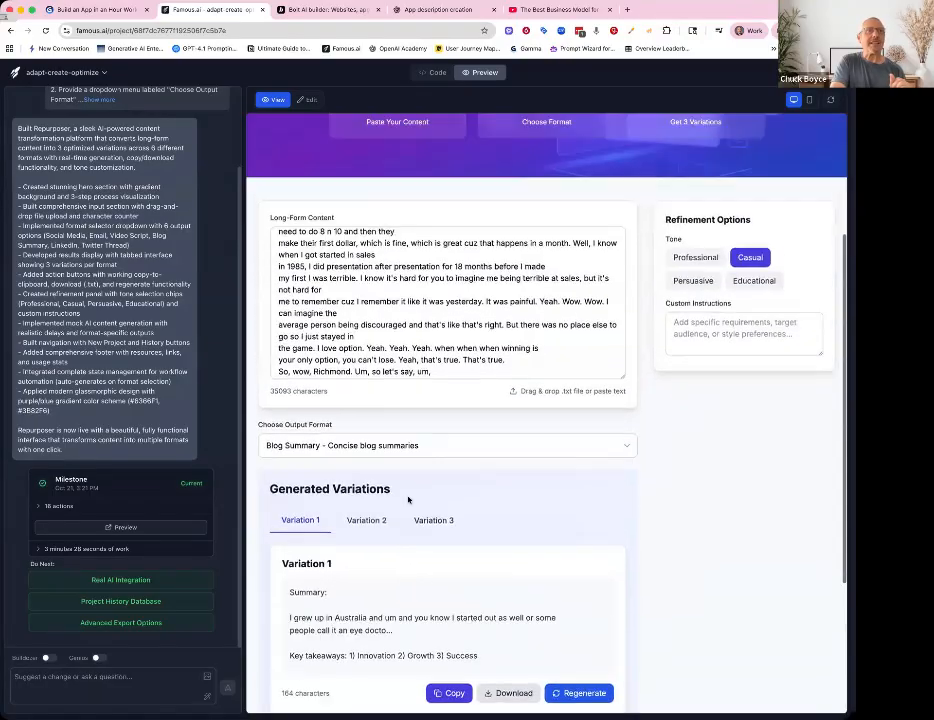
pyautogui.click(397, 445)
pyautogui.press('Escape')
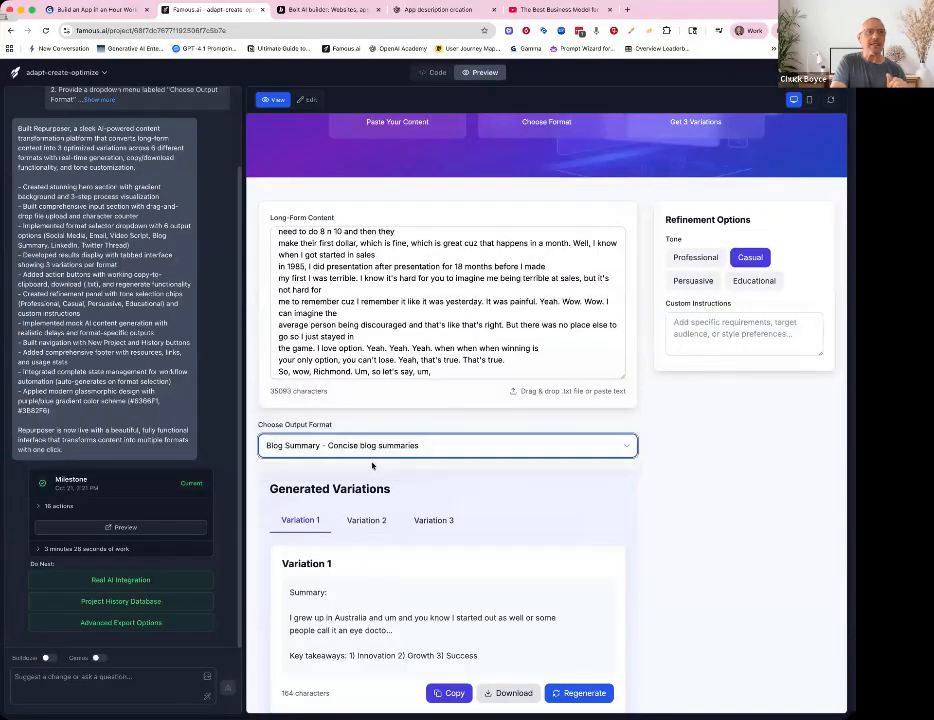
pyautogui.click(372, 465)
pyautogui.scroll(-3, 370, 480)
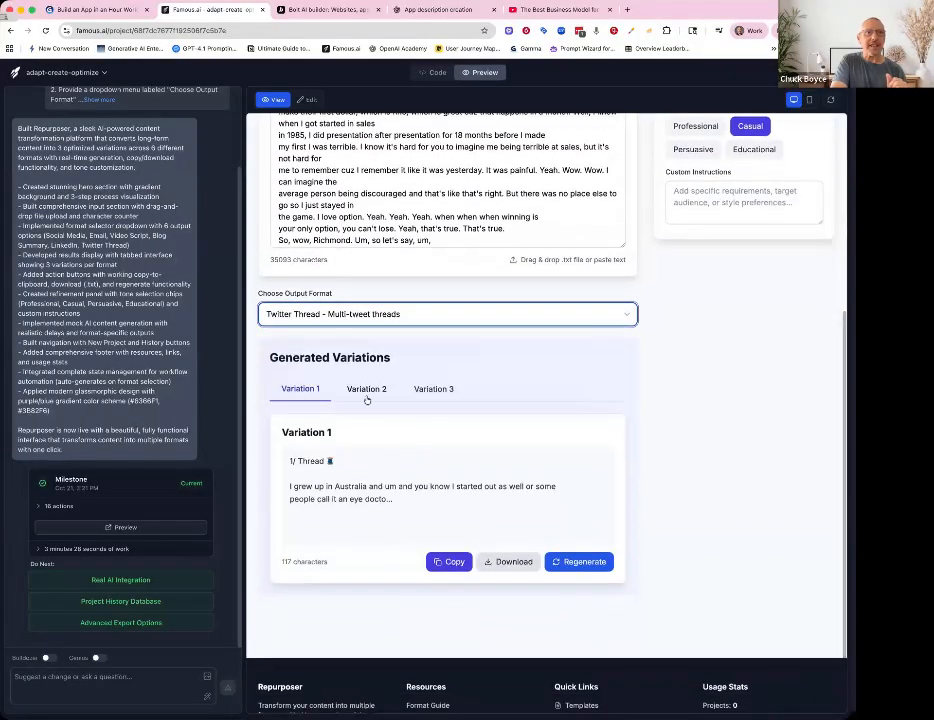
# - Compare Variation 2, Variation 3 and Variation 1 of the Twitter thread output
pyautogui.click(366, 392)
pyautogui.click(444, 388)
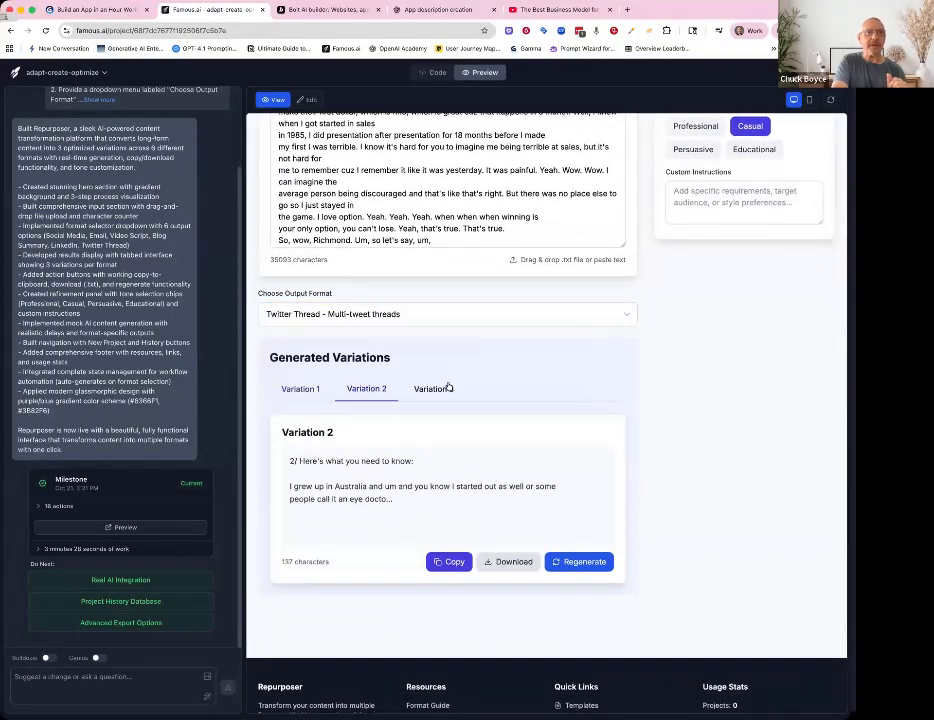
pyautogui.click(314, 387)
pyautogui.scroll(5, 515, 427)
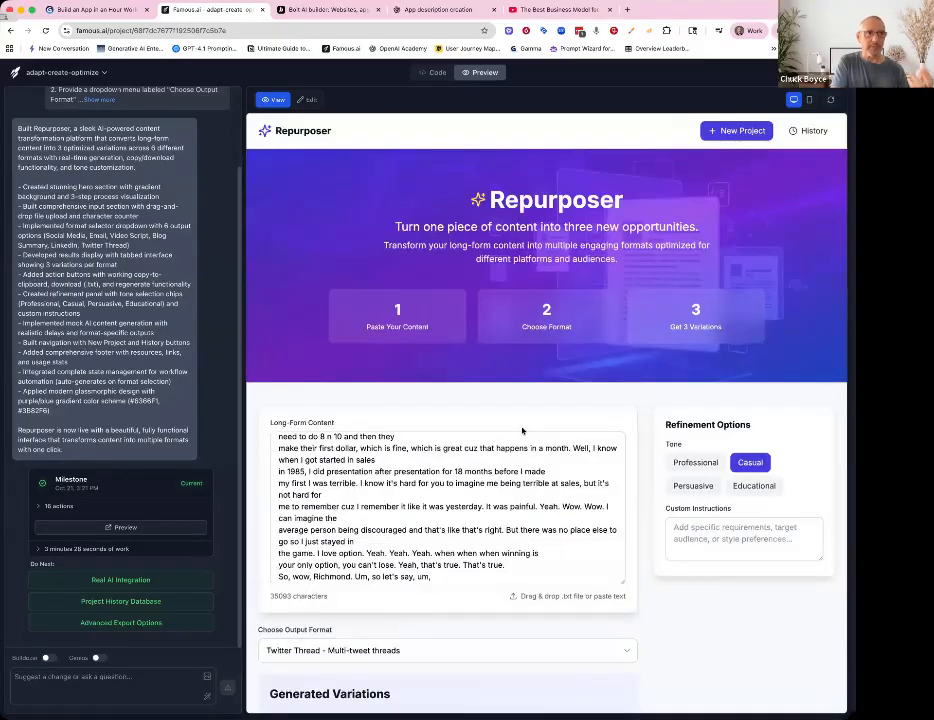
pyautogui.scroll(-3, 500, 480)
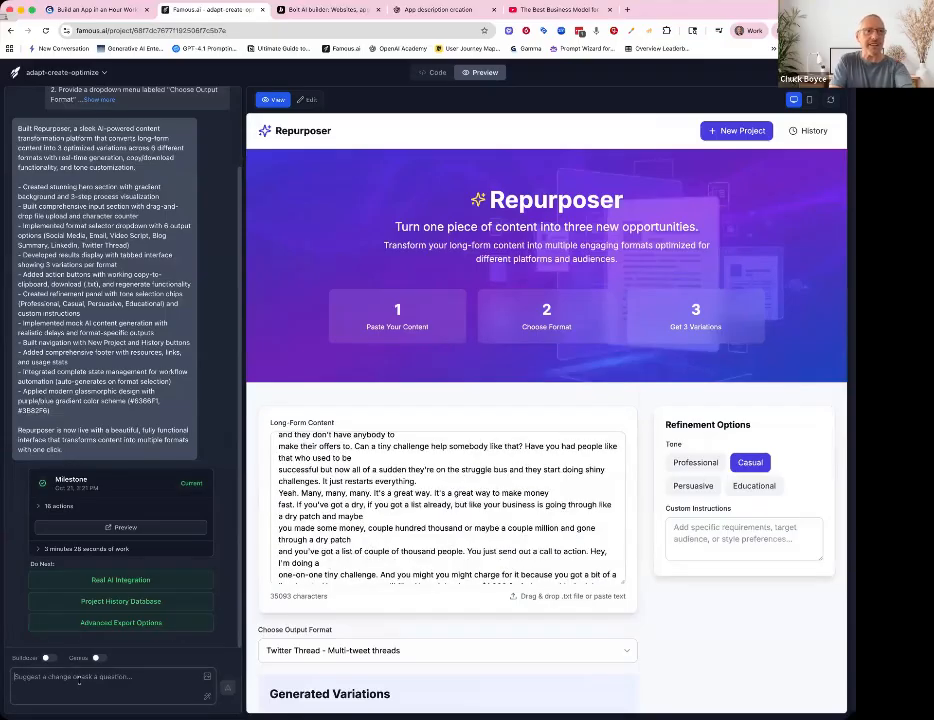
# - Ask the Famous.ai builder: "kthe content generated is very generic and not mathing the format selected. improve the generated variations to math better"
pyautogui.click(60, 677)
pyautogui.write('kthe co')
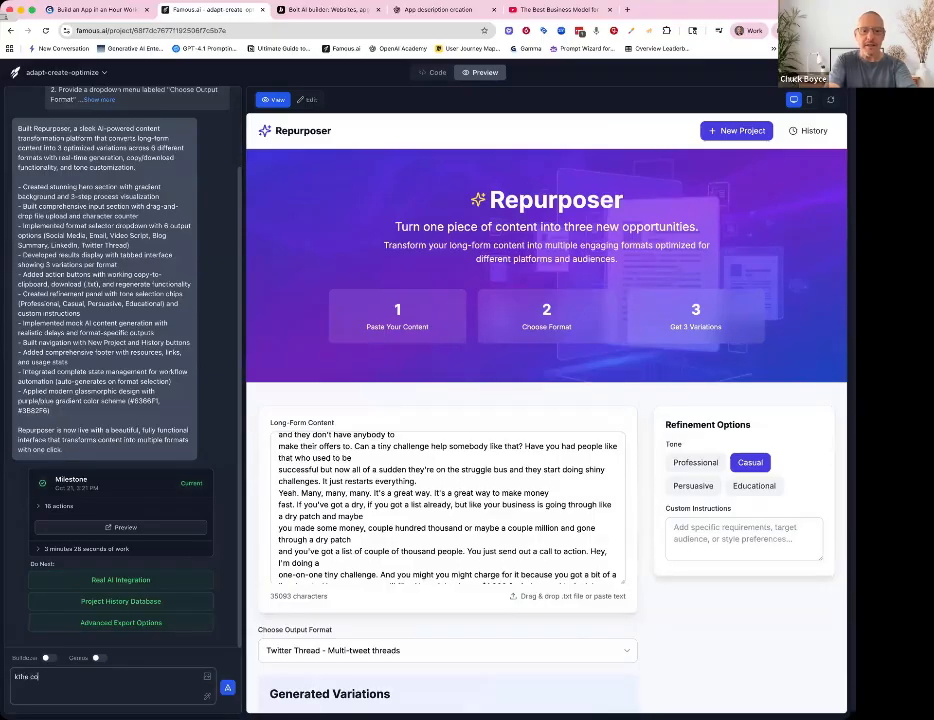
pyautogui.write('ntent g')
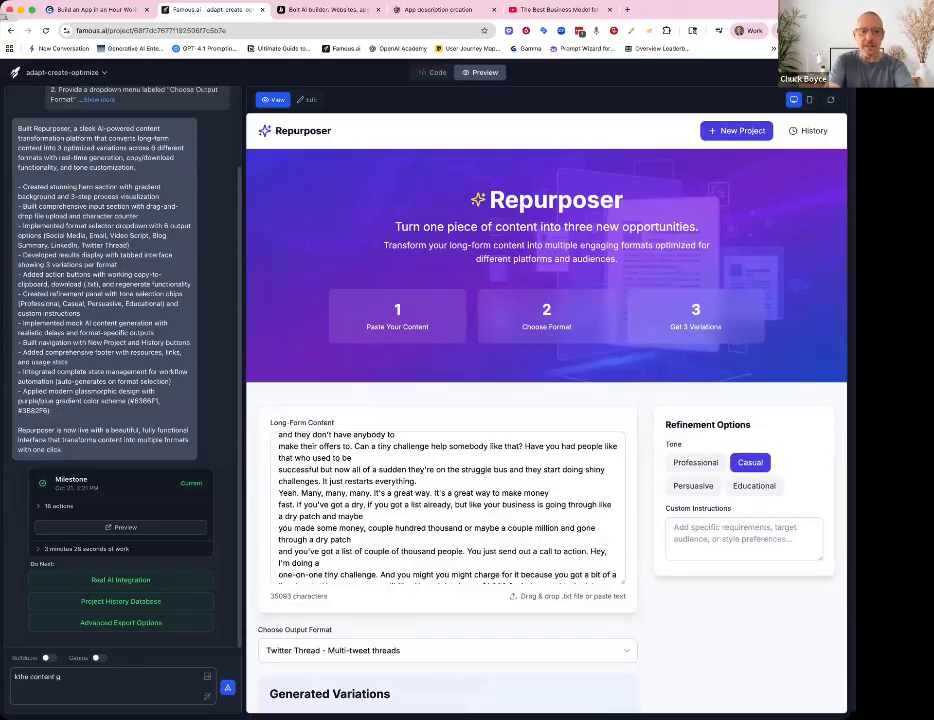
pyautogui.write('enerated is')
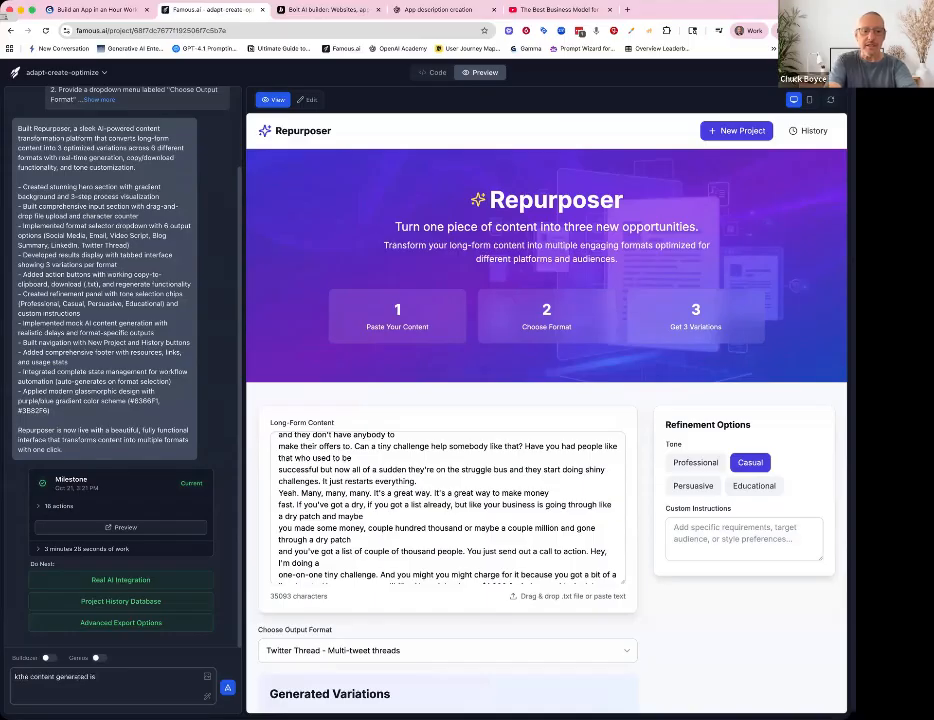
pyautogui.write(' very generic and not math')
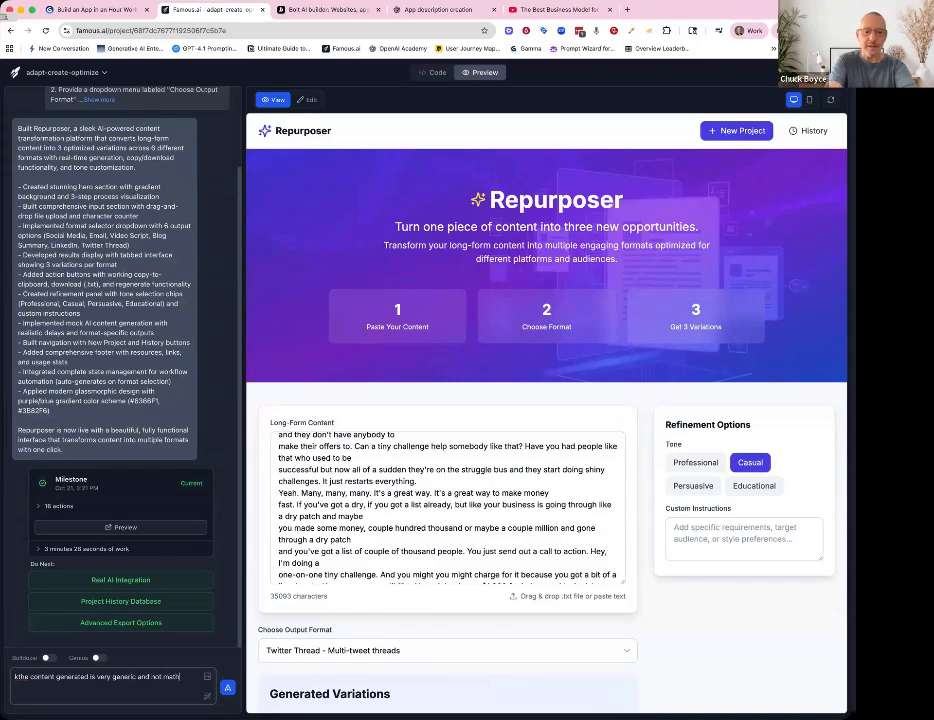
pyautogui.write('e formatia')
pyautogui.press('BackSpace')
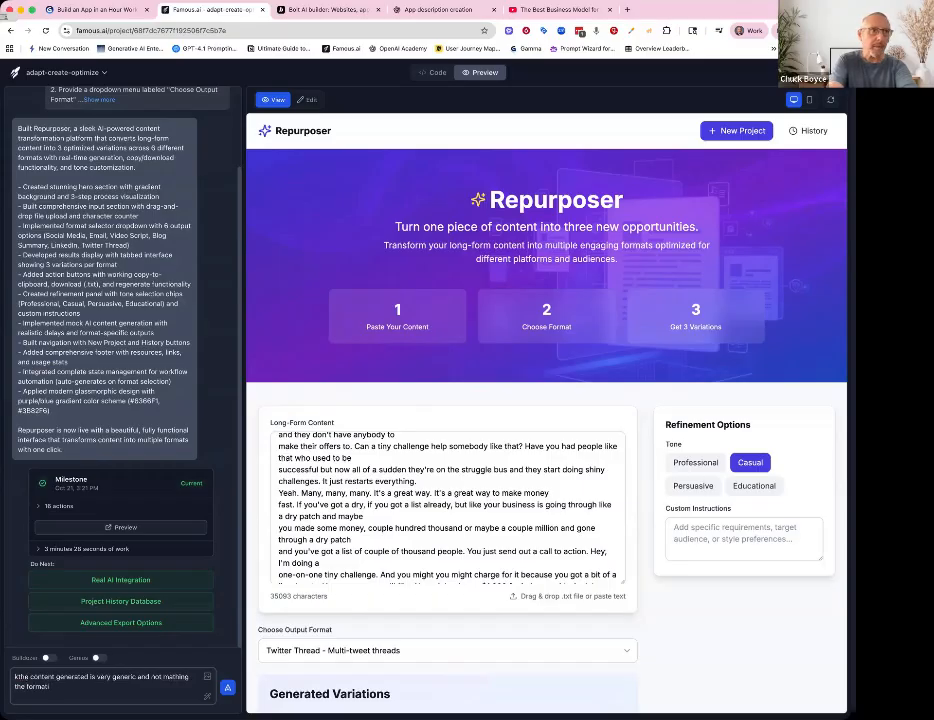
pyautogui.write('select')
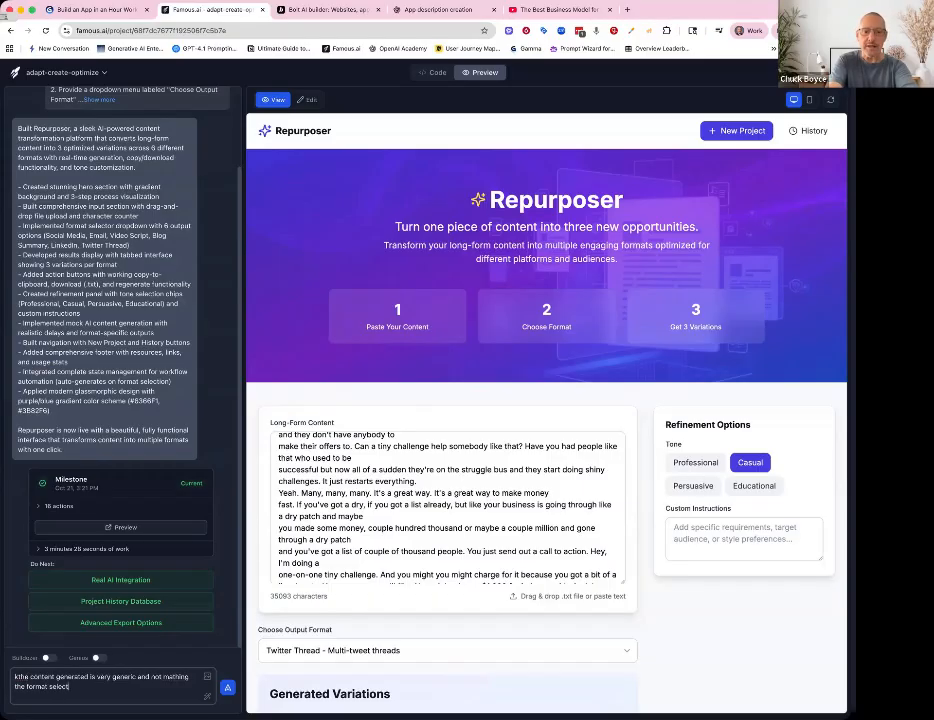
pyautogui.write('ed. improve the generated variati')
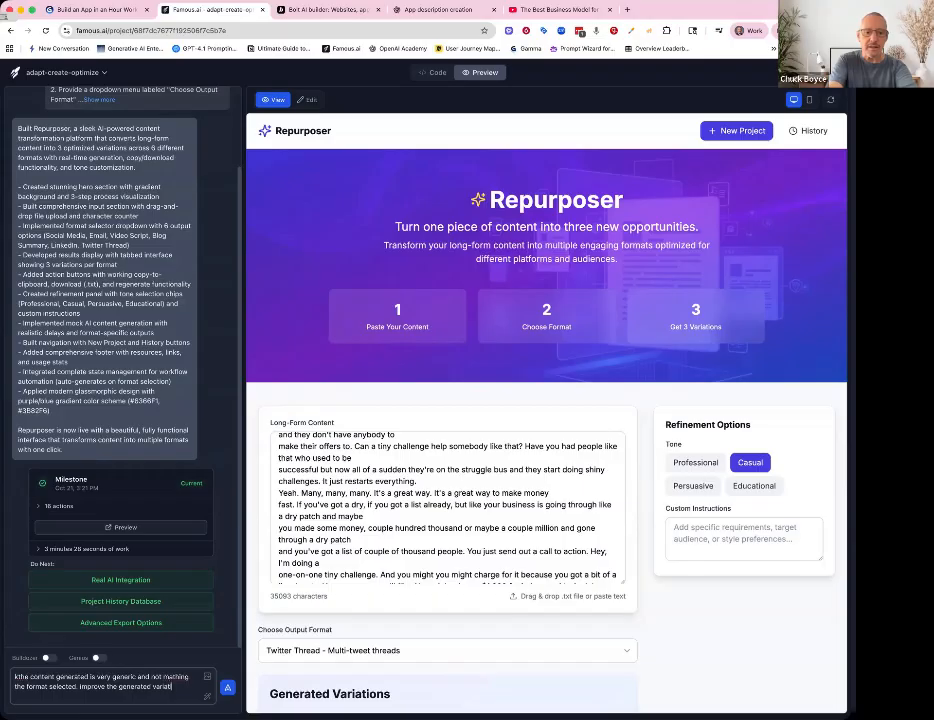
pyautogui.write('ma')
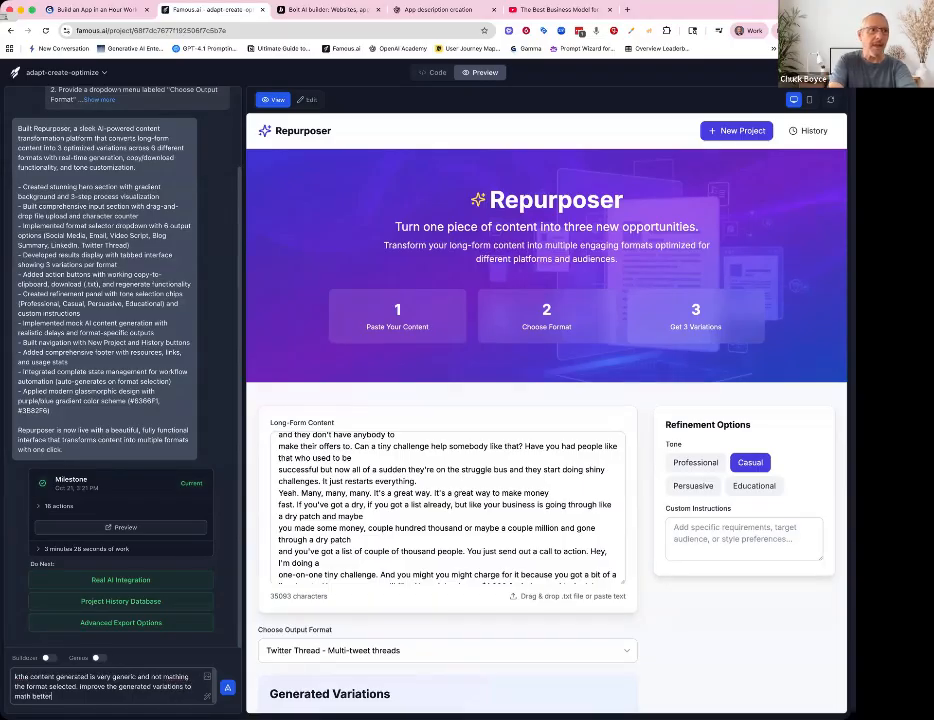
pyautogui.write('th better')
pyautogui.press('Return')
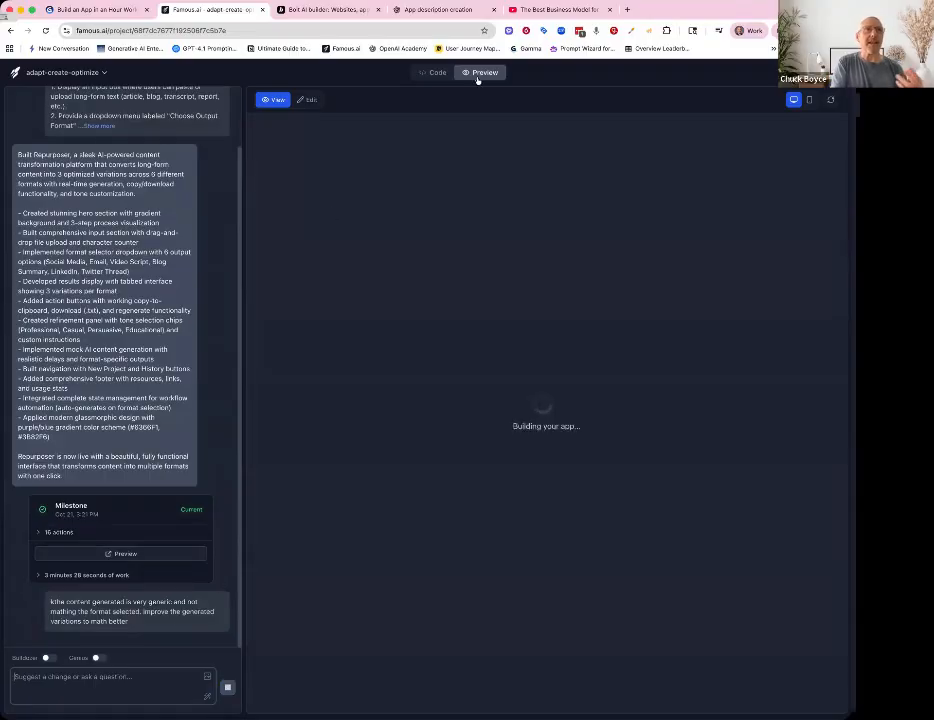
# - Switch to the Bolt Repurposer app and paste the transcript into its long-form content box
pyautogui.click(327, 13)
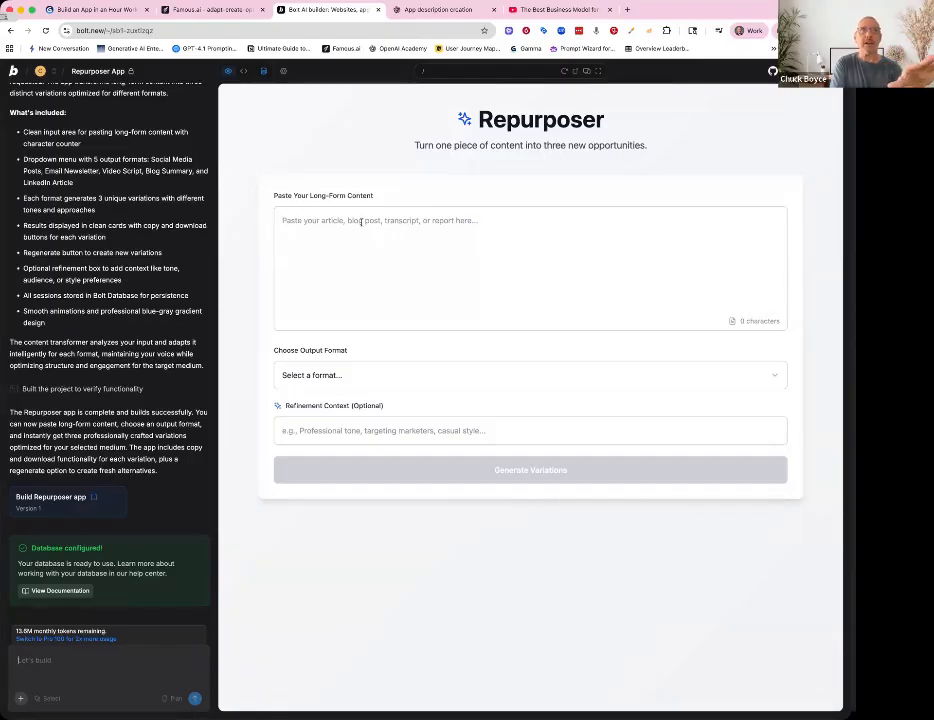
pyautogui.click(334, 372)
pyautogui.click(334, 368)
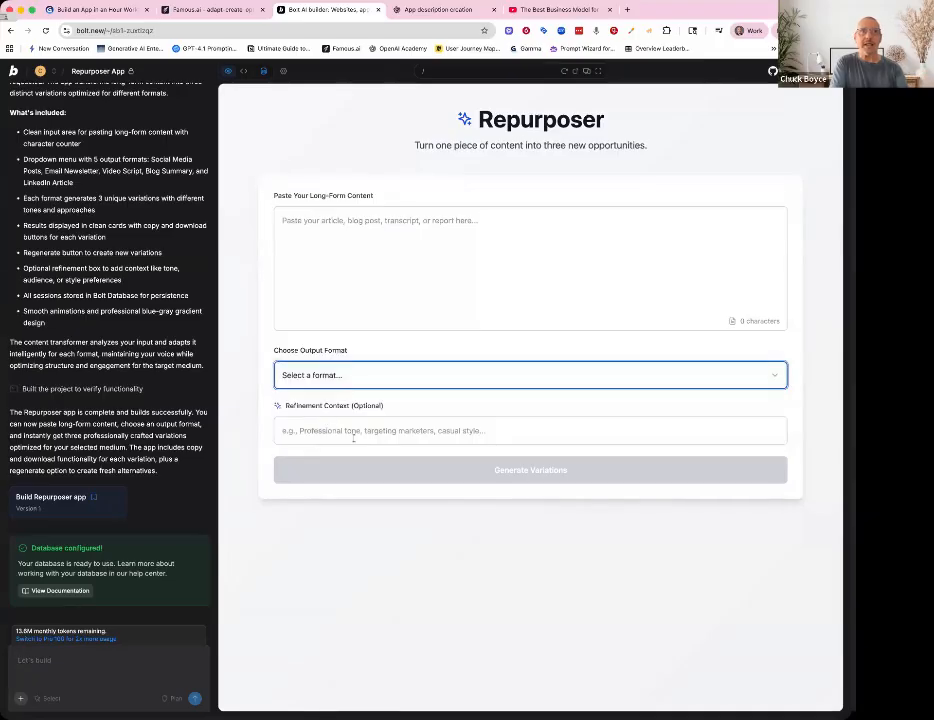
pyautogui.click(282, 220)
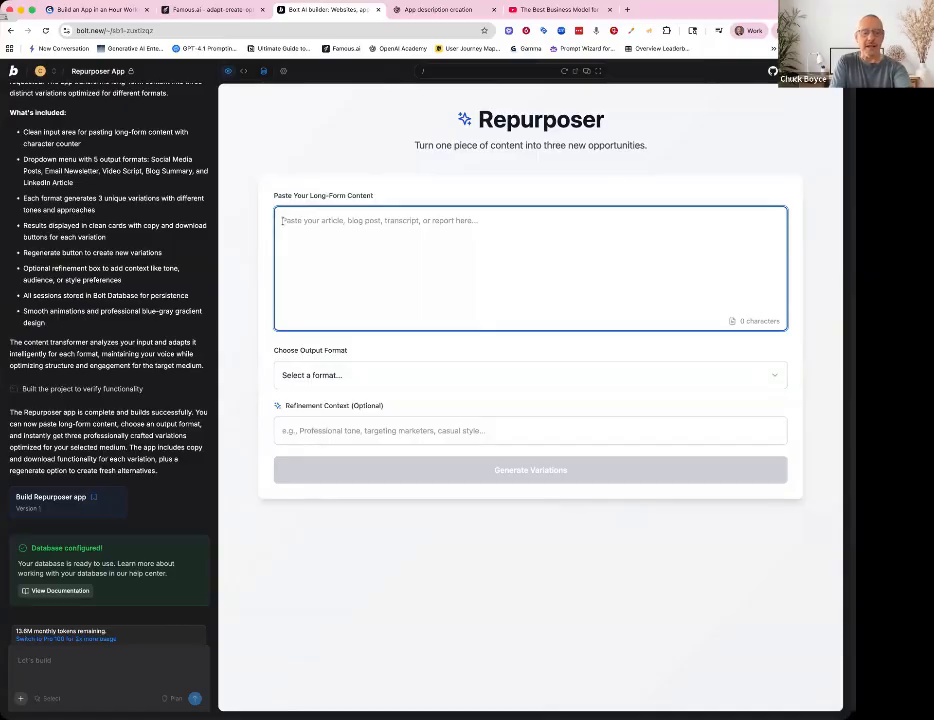
pyautogui.press('super+v')
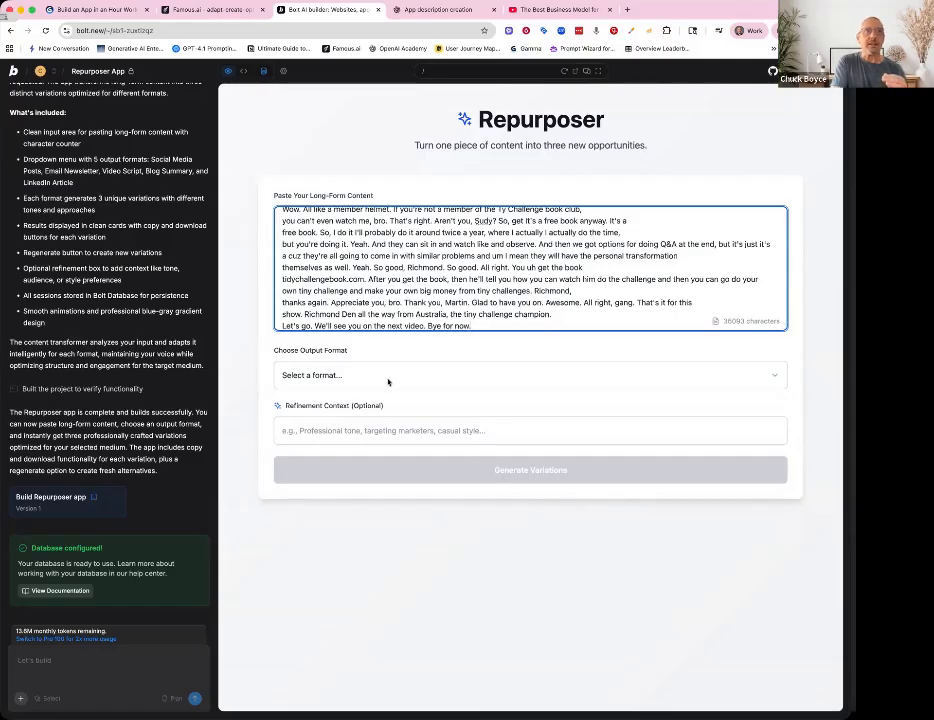
# - Set the Bolt Repurposer's output format to Email Newsletter
pyautogui.click(388, 378)
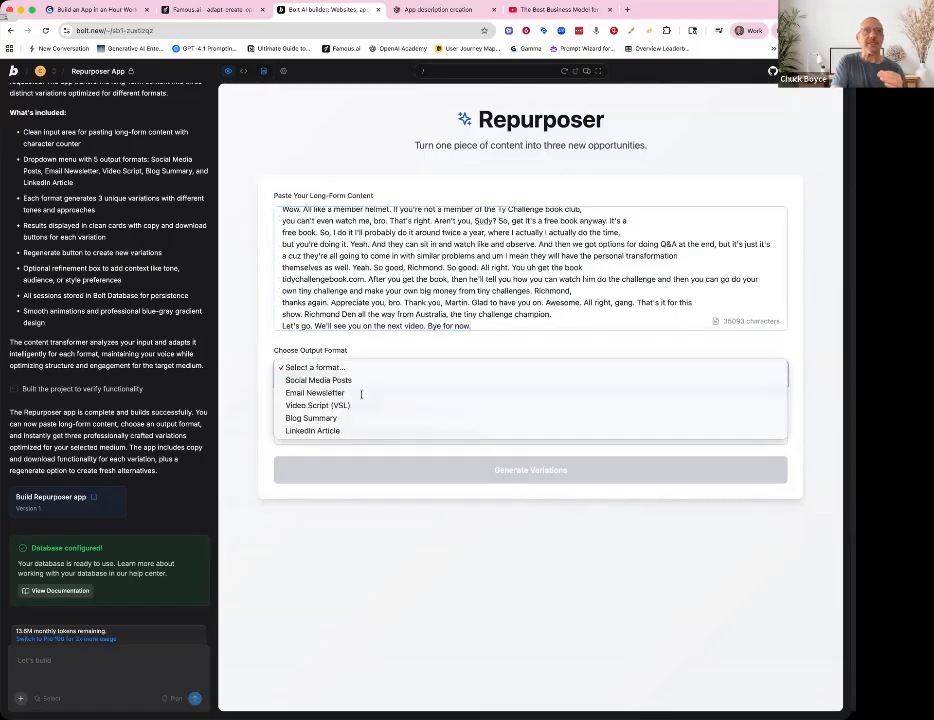
pyautogui.click(362, 394)
pyautogui.click(376, 426)
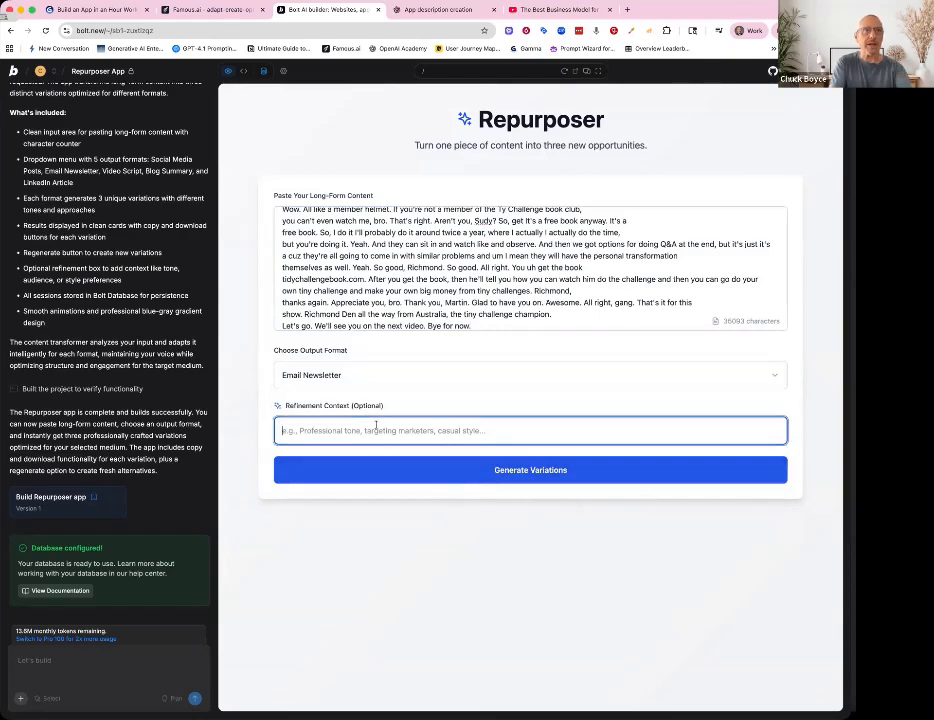
# - Enter "professional" as the refinement context and generate the variations
pyautogui.write('pr')
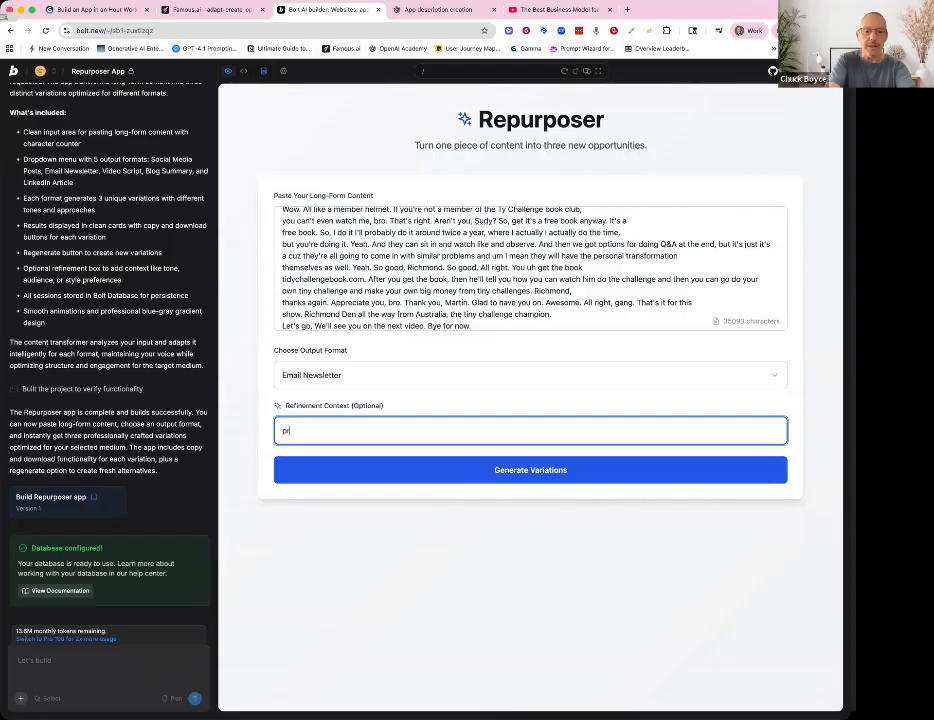
pyautogui.write('ofessio')
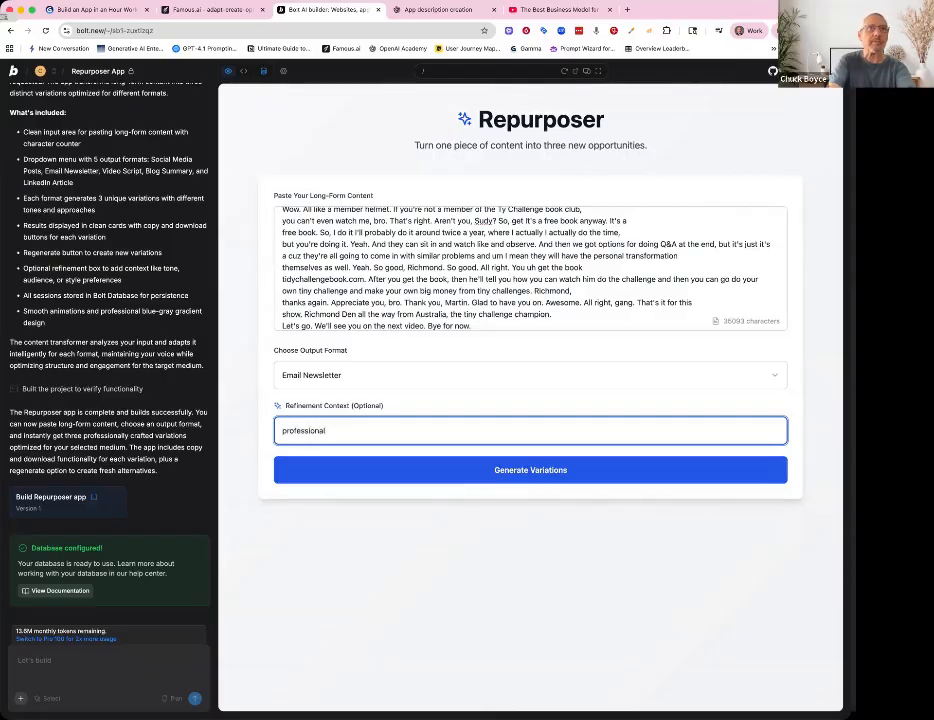
pyautogui.write('nal')
pyautogui.click(416, 470)
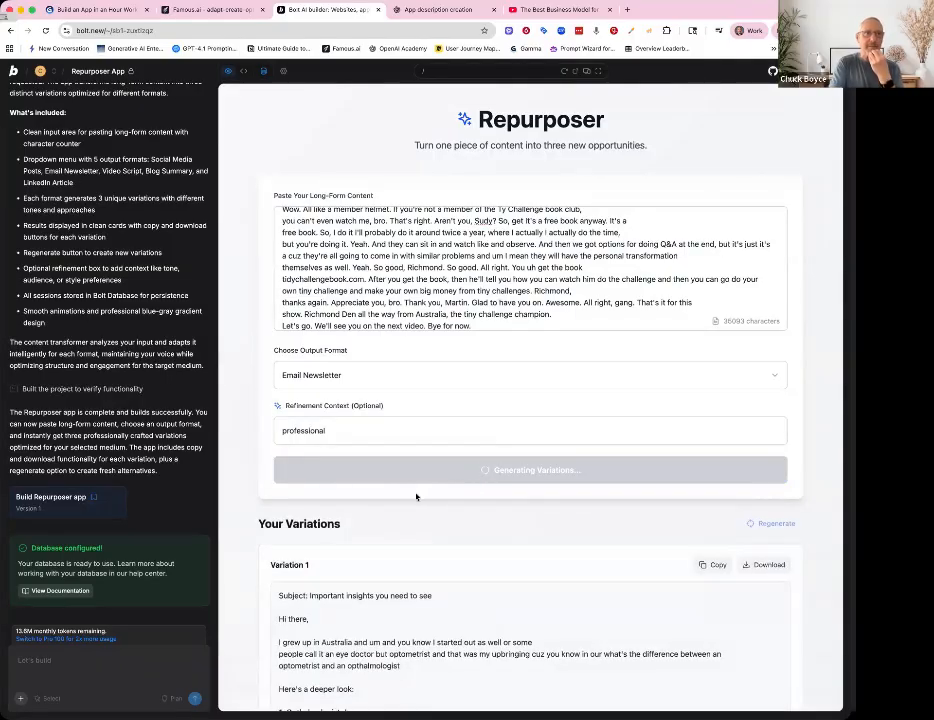
# - Read through the three generated Email Newsletter variations
pyautogui.scroll(-1, 416, 497)
pyautogui.scroll(-5, 416, 497)
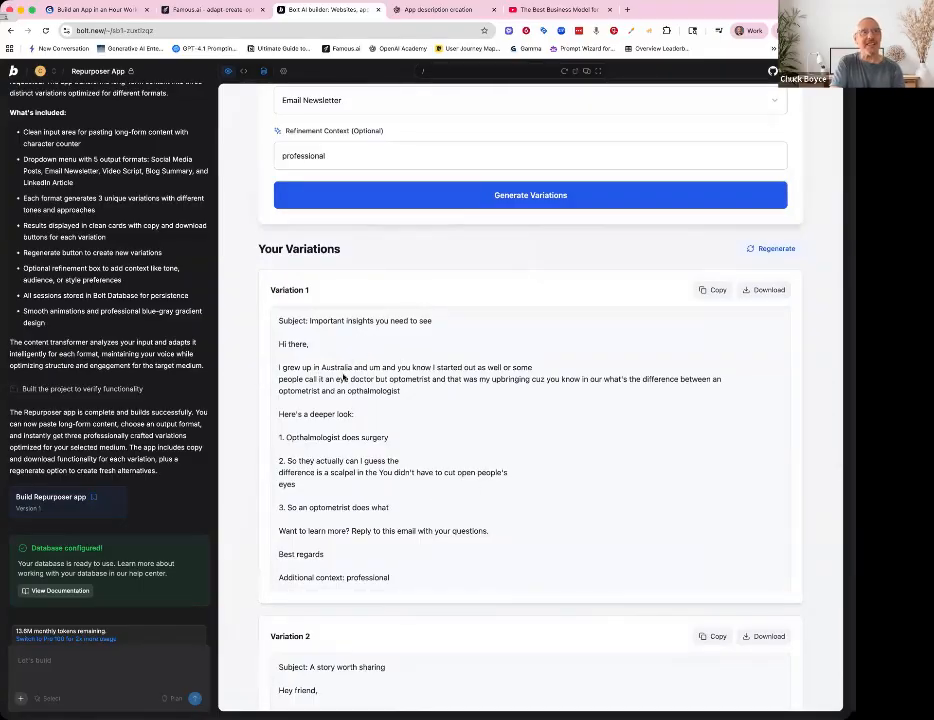
pyautogui.scroll(-1, 409, 400)
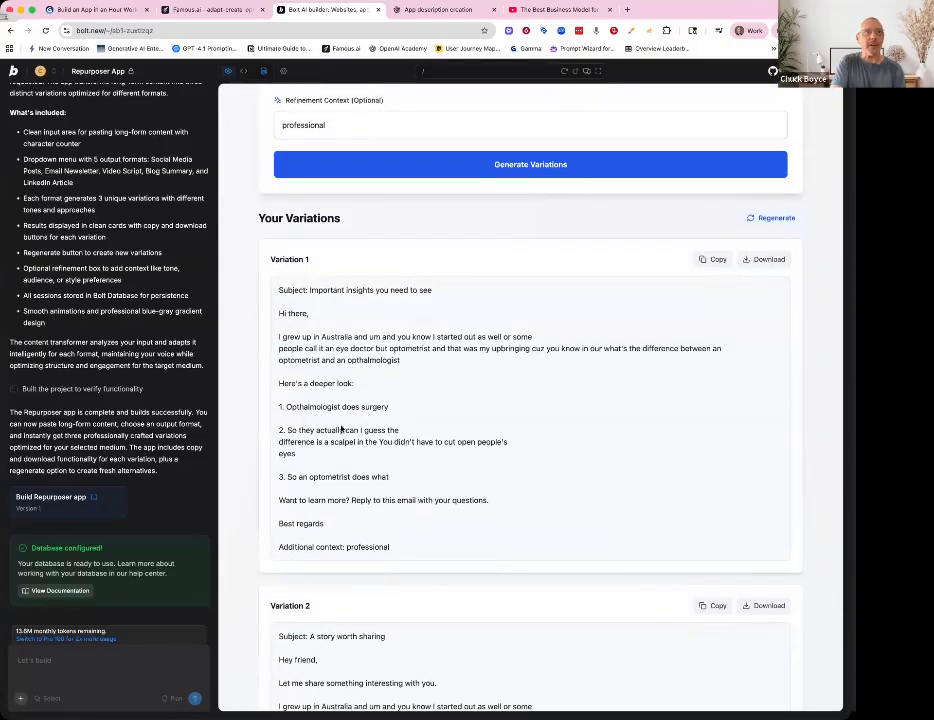
pyautogui.scroll(-10, 333, 500)
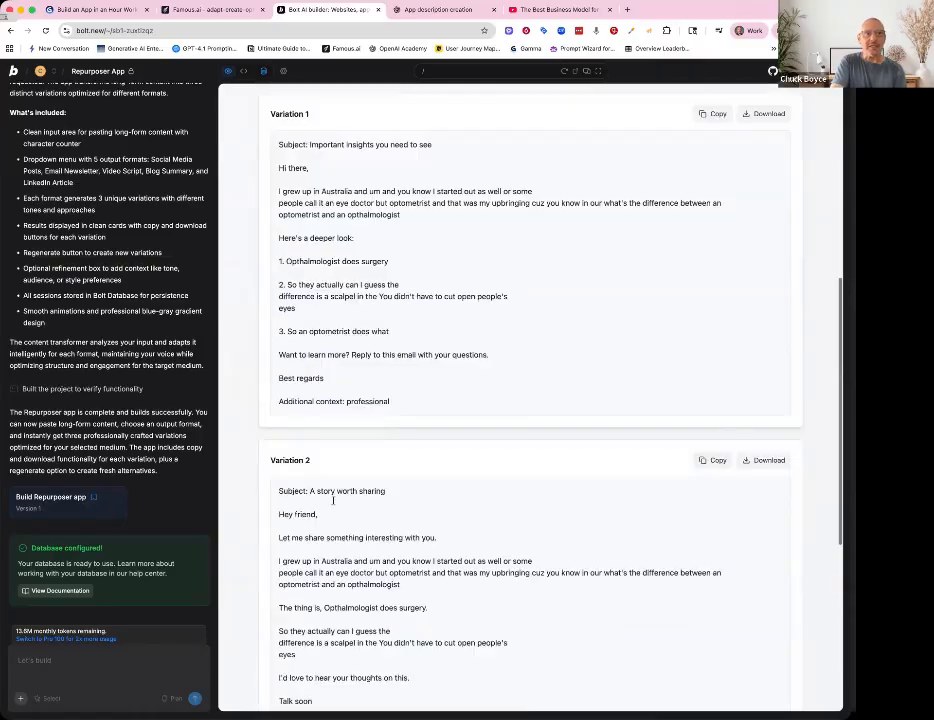
pyautogui.scroll(12, 333, 500)
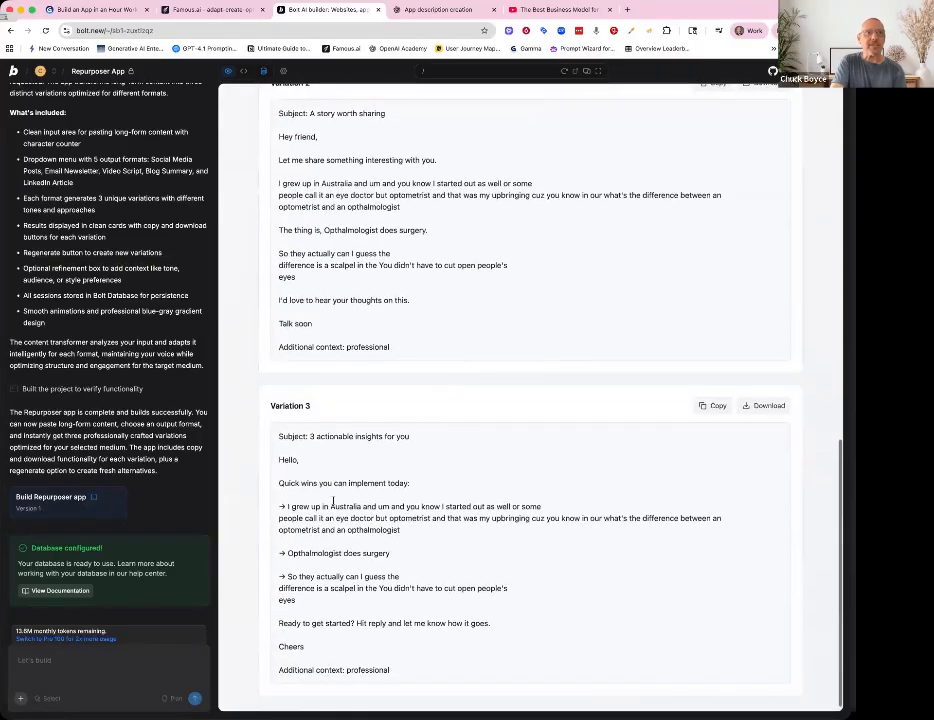
pyautogui.scroll(3, 333, 505)
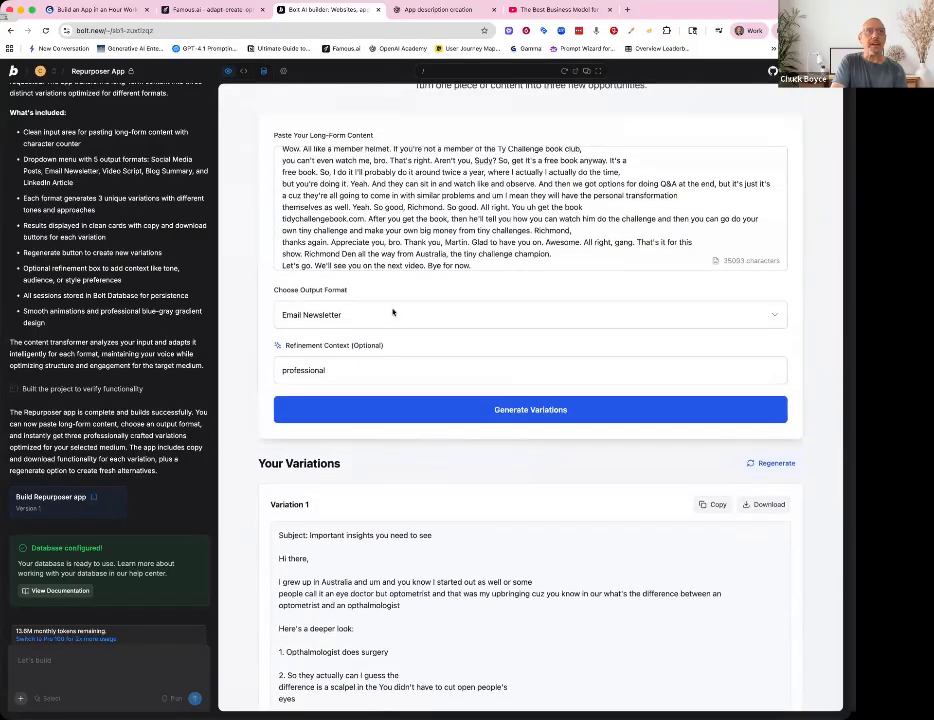
# - Switch the output format to Blog Summary, regenerate the variations, and review all three
pyautogui.click(393, 315)
pyautogui.click(351, 335)
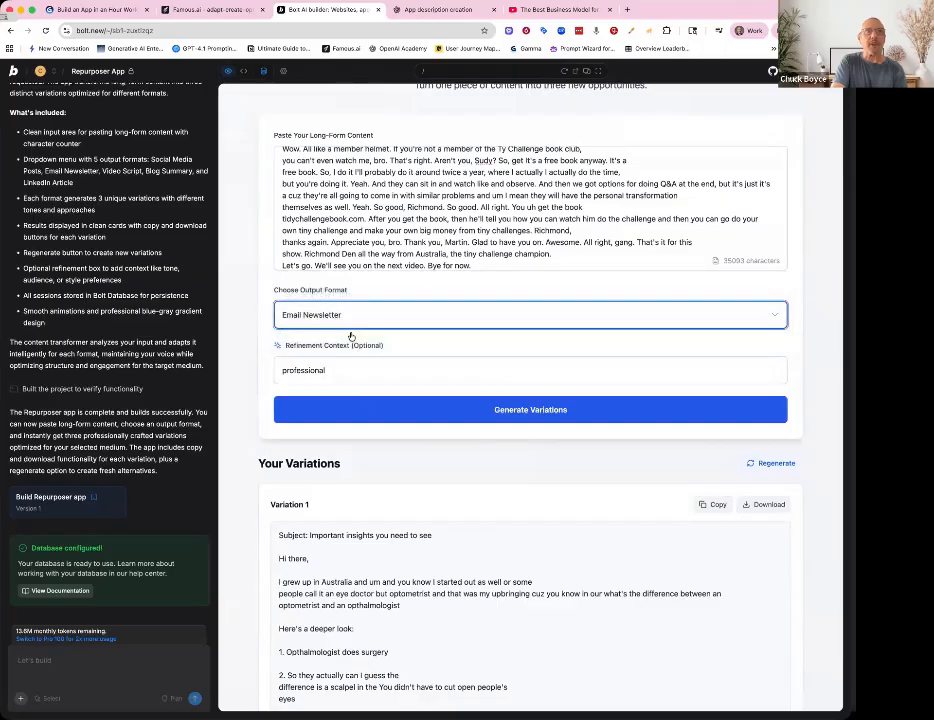
pyautogui.click(426, 411)
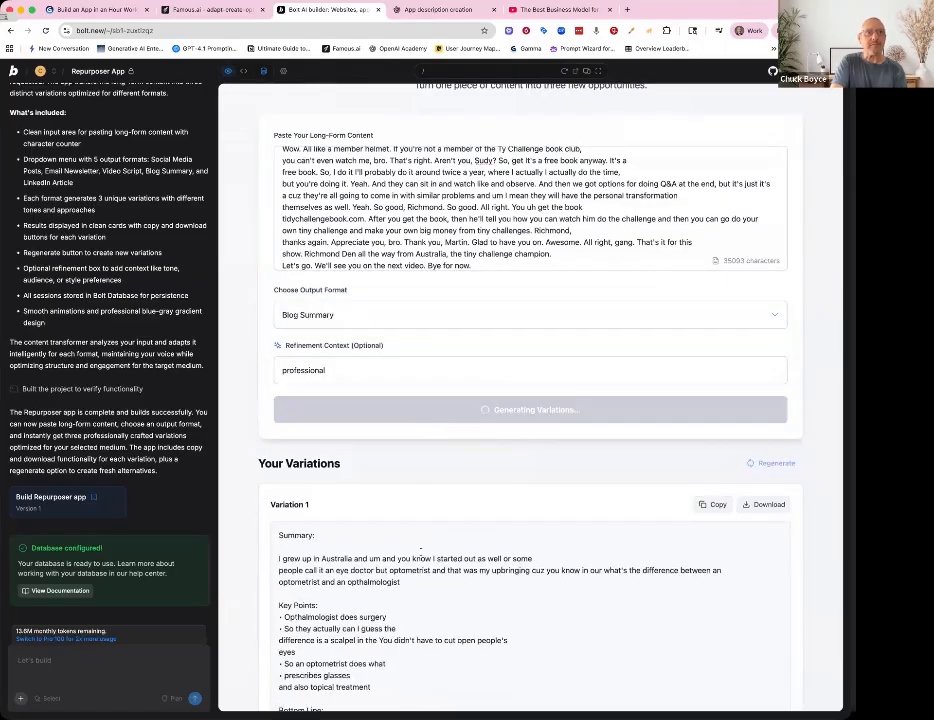
pyautogui.scroll(-3, 420, 549)
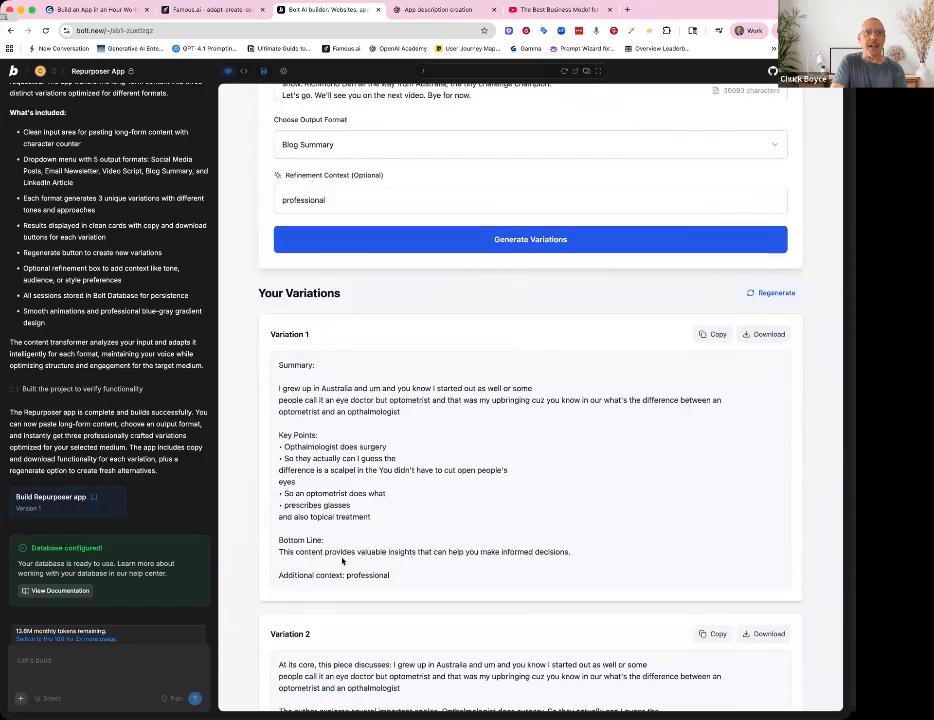
pyautogui.scroll(-7, 342, 561)
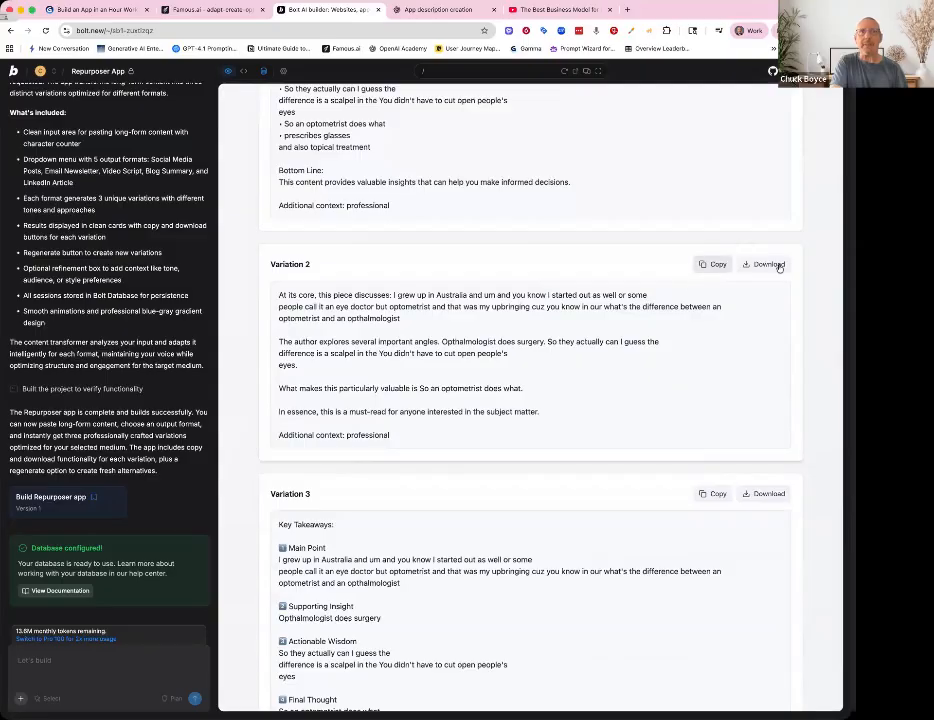
pyautogui.scroll(-1, 430, 438)
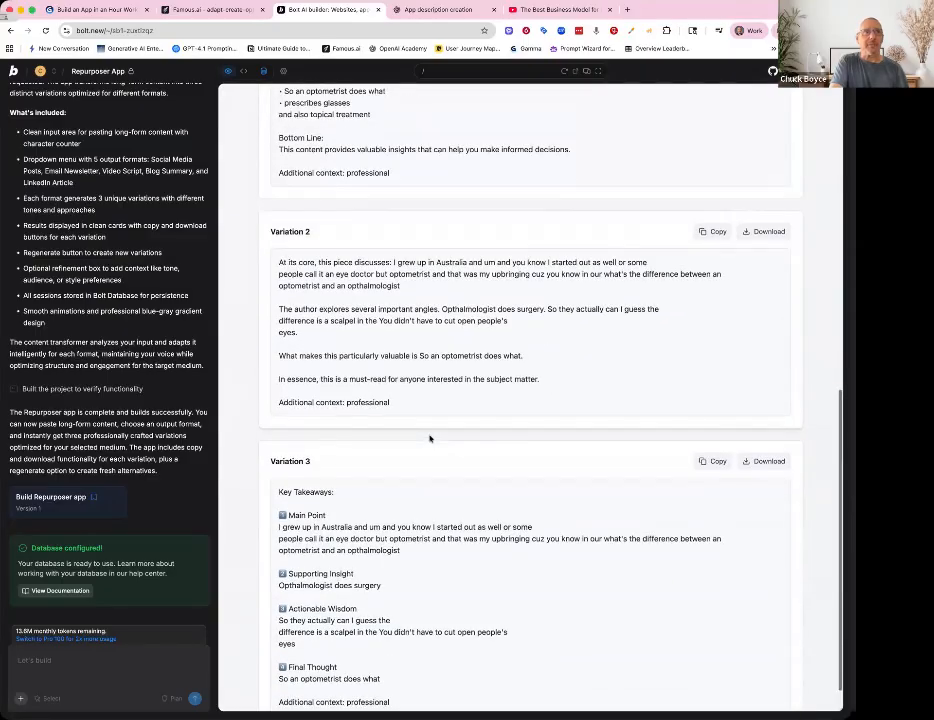
pyautogui.scroll(10, 430, 438)
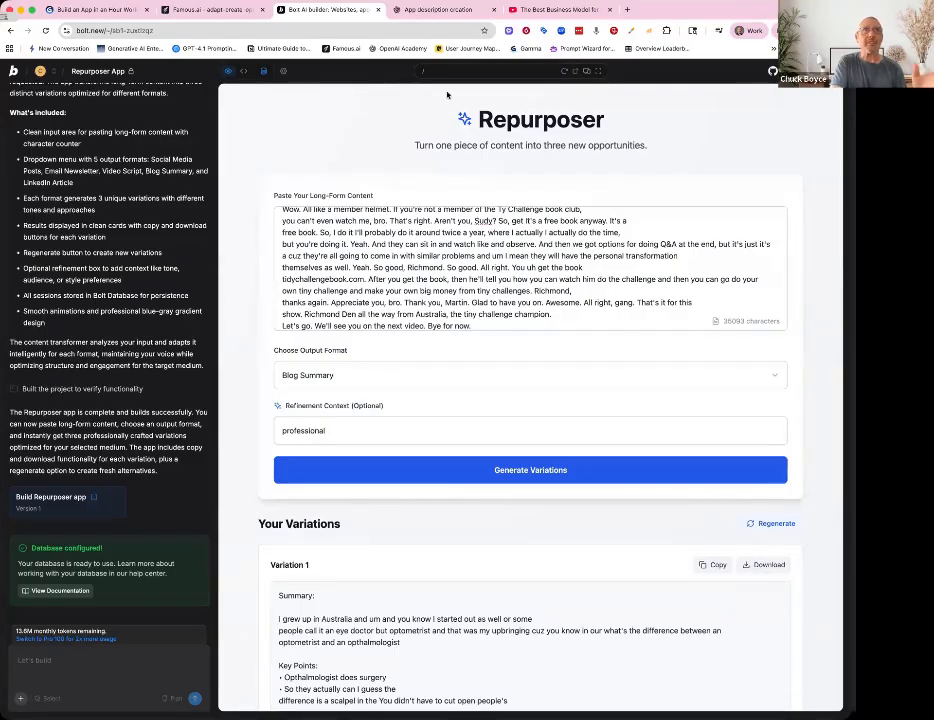
# - Copy the improvement request from the Famous.ai chat and send it to the Bolt builder
pyautogui.click(210, 8)
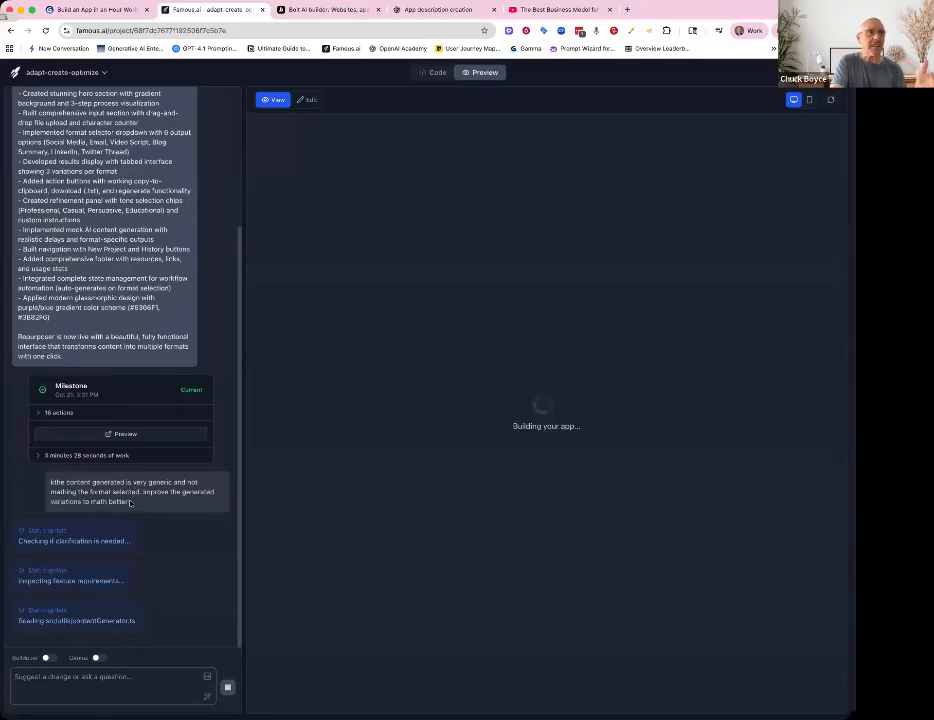
pyautogui.moveTo(102, 495); pyautogui.dragTo(38, 485)
pyautogui.press('super+c')
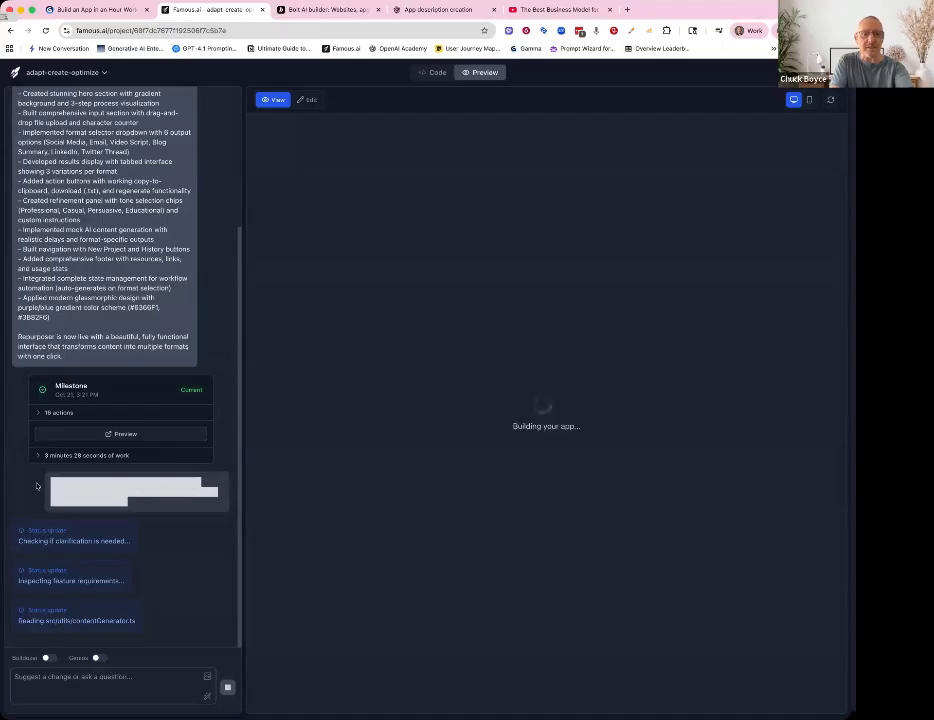
pyautogui.click(318, 9)
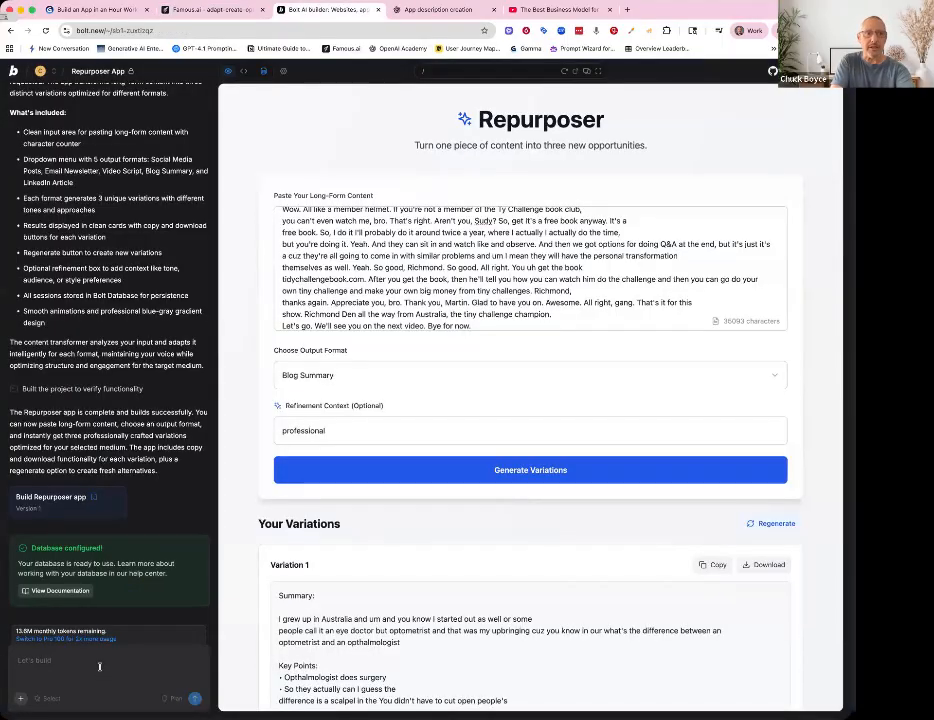
pyautogui.press('super+v')
pyautogui.press('Return')
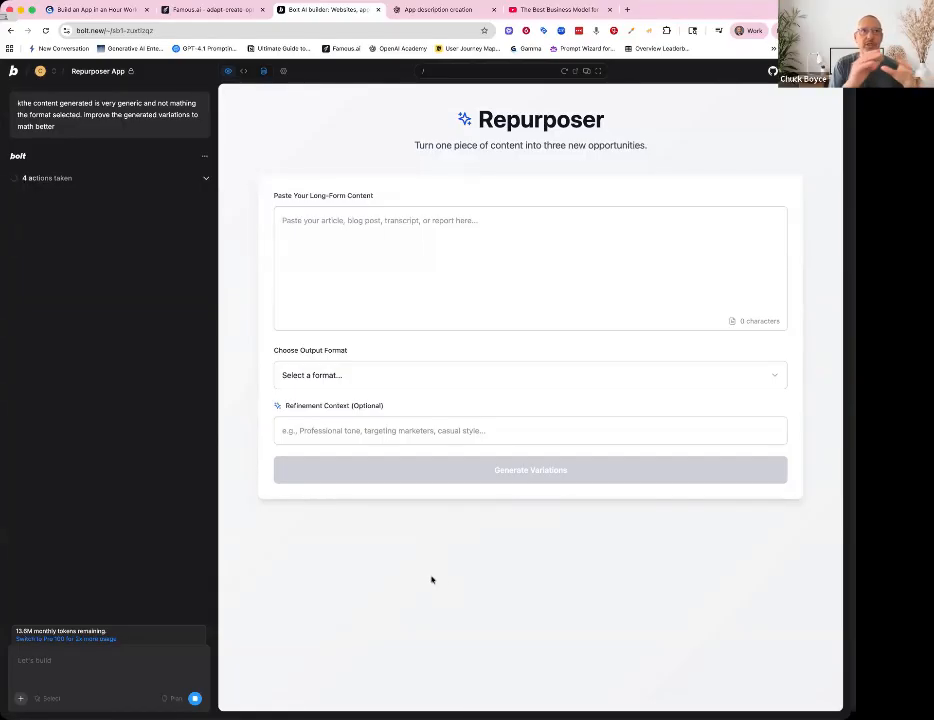
pyautogui.click(235, 14)
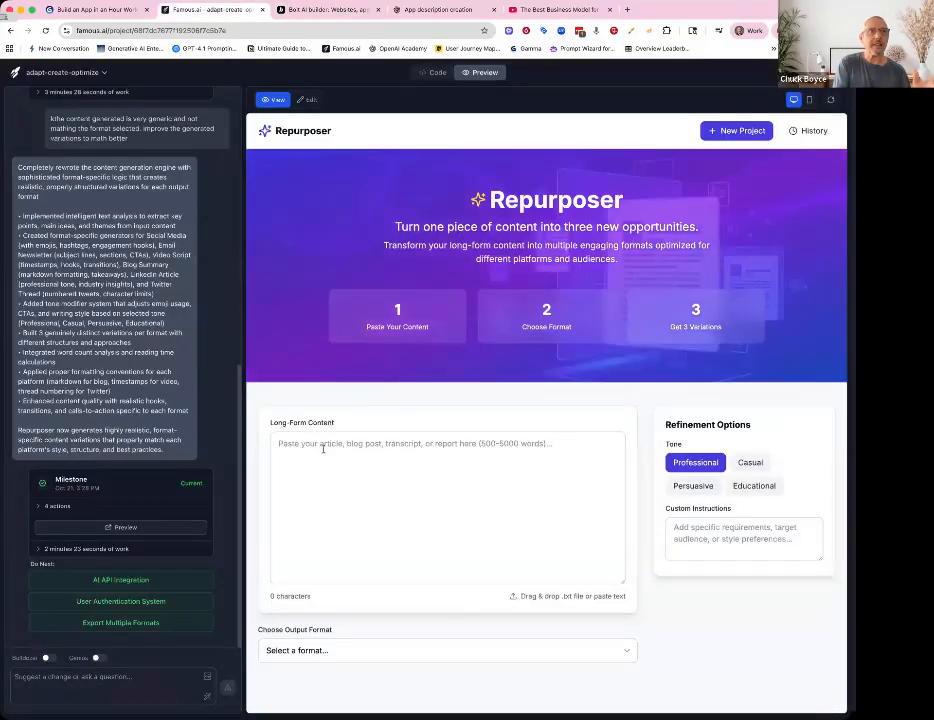
pyautogui.click(319, 451)
pyautogui.write('kthe content generated is very generic and not mathing the format selected. improve the generated variations to math better')
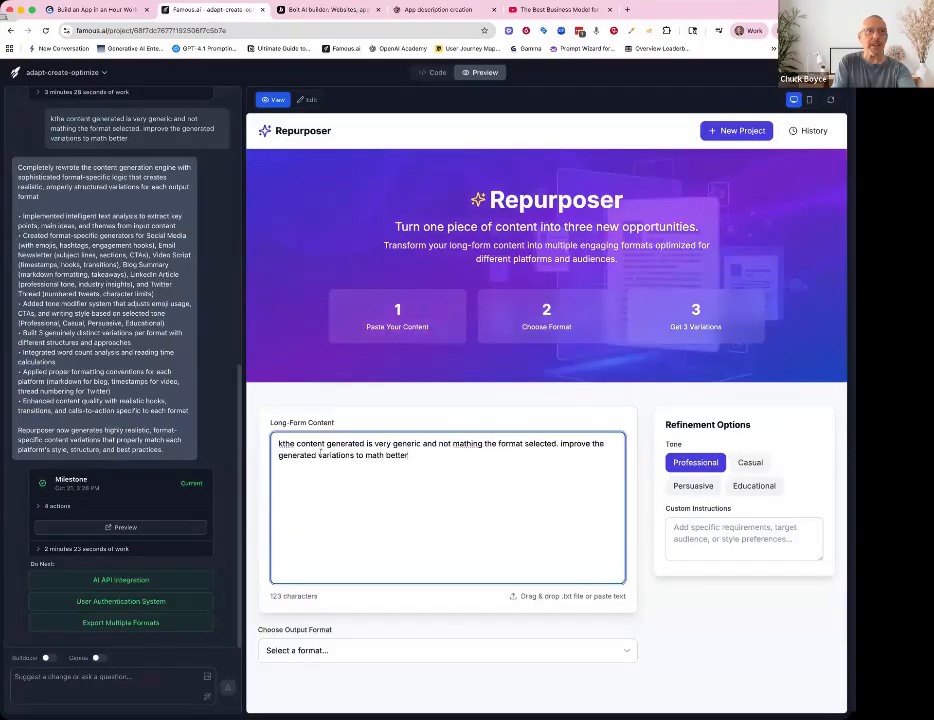
pyautogui.press('super+a')
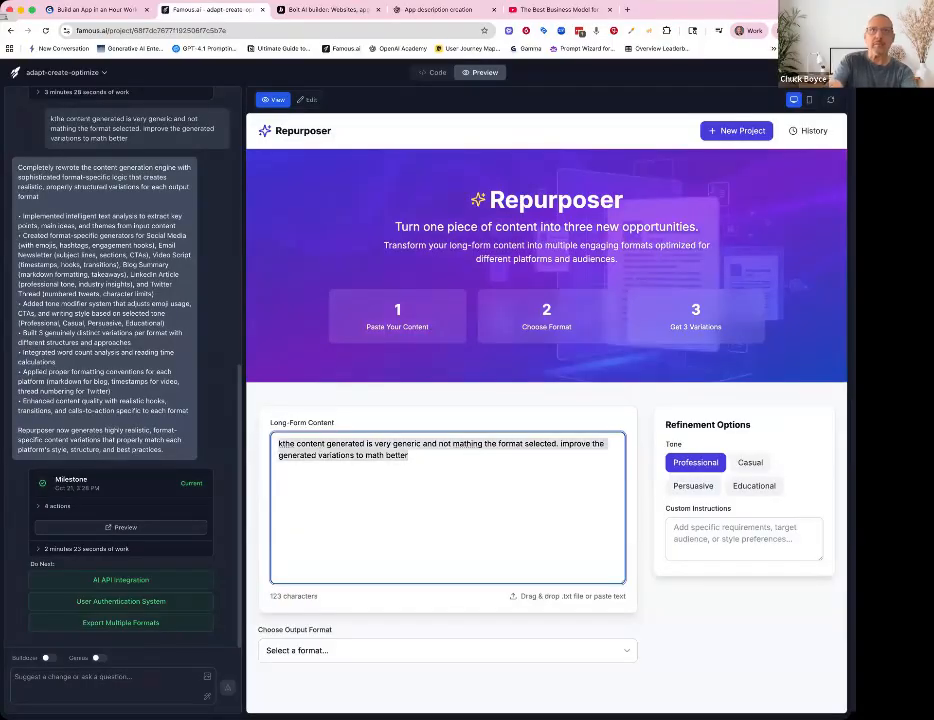
pyautogui.press('super+x')
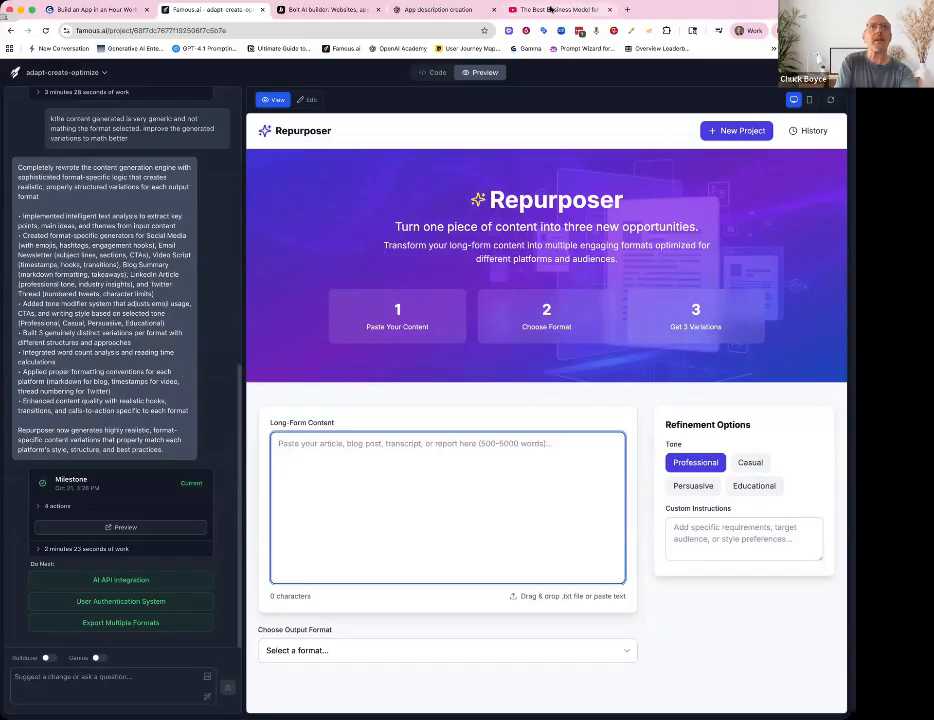
# - Copy the whole YouTube transcript and paste it into the Bolt Repurposer's long-form content box
pyautogui.click(548, 12)
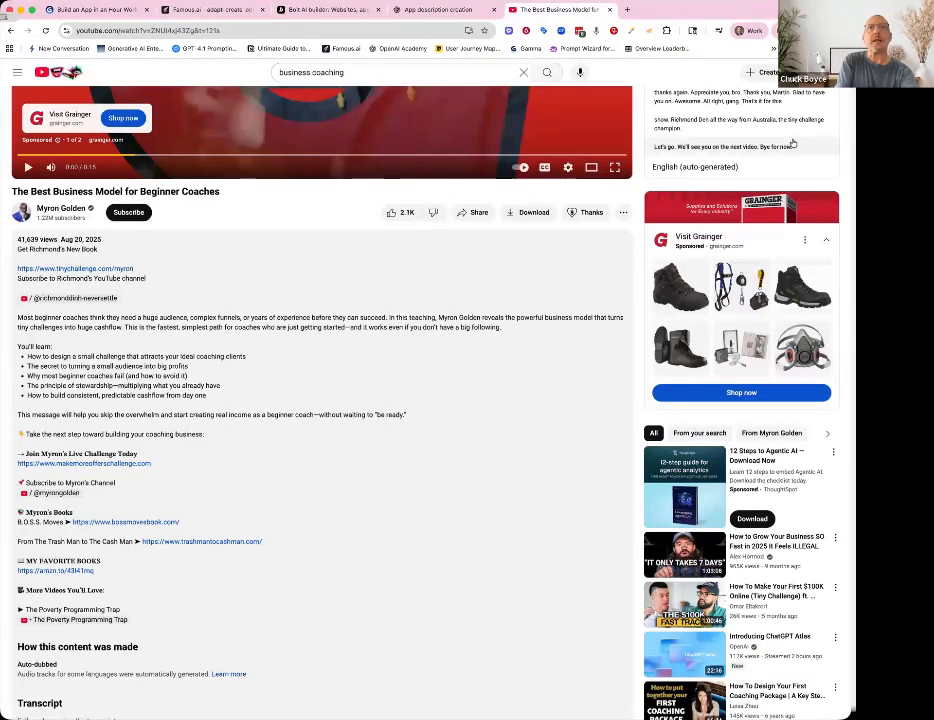
pyautogui.scroll(2, 800, 396)
pyautogui.press('super+a')
pyautogui.scroll(2, 320, 300)
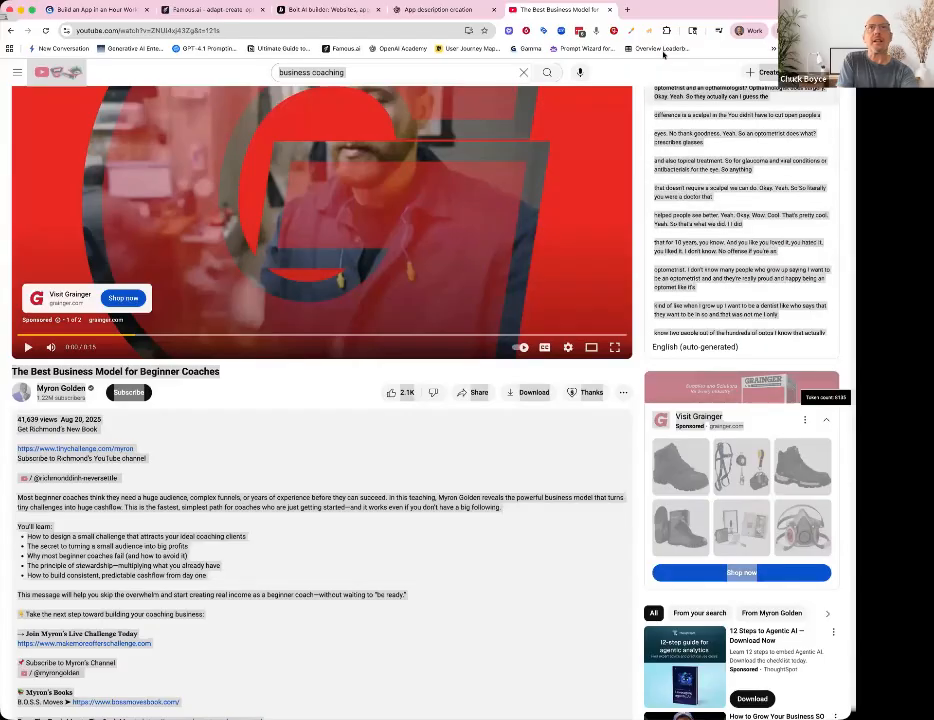
pyautogui.scroll(2, 640, 84)
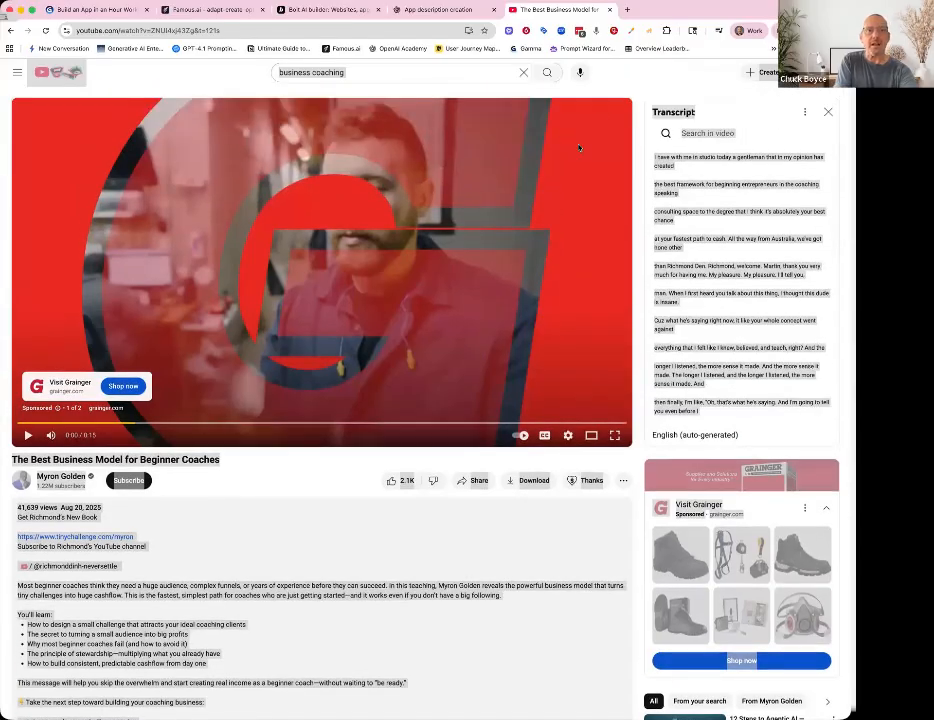
pyautogui.click(330, 9)
pyautogui.click(296, 222)
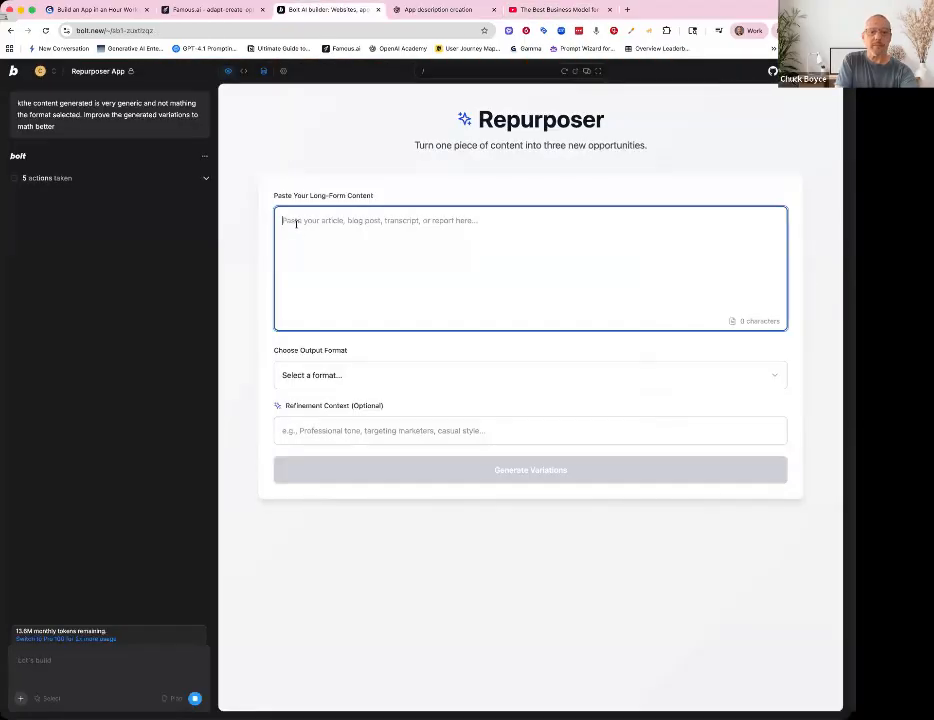
pyautogui.press('super+v')
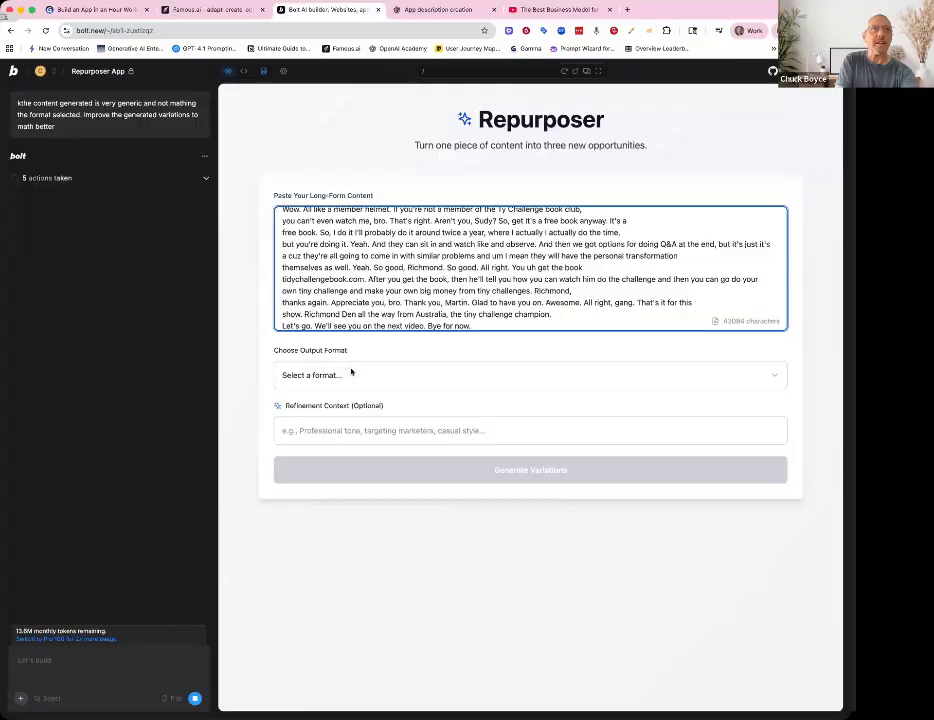
# - Paste the transcript into the Famous.ai Repurposer's long-form content box
pyautogui.click(351, 374)
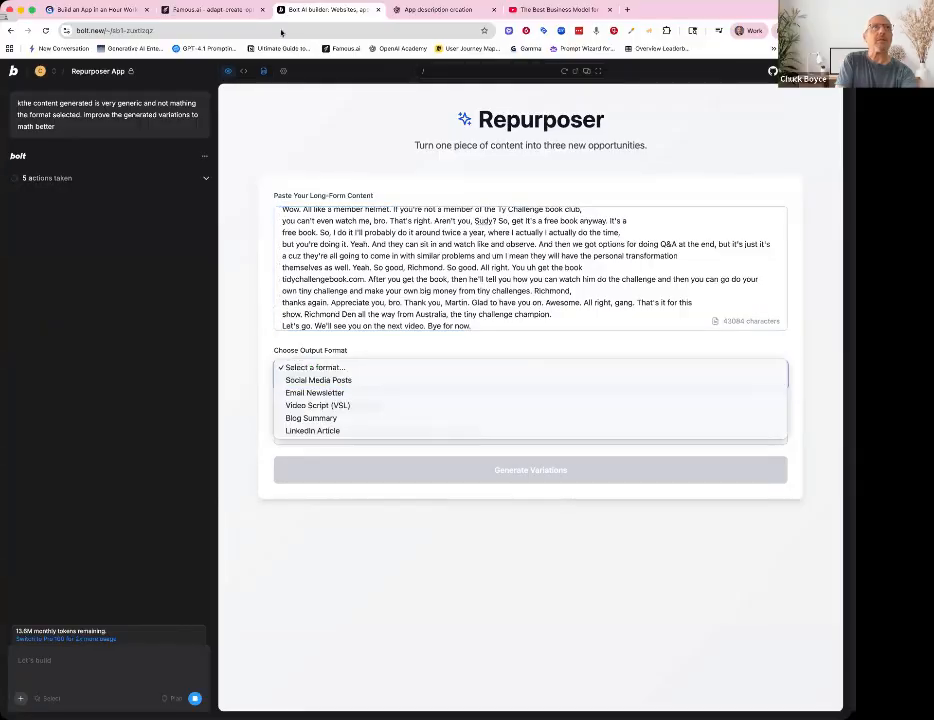
pyautogui.click(245, 12)
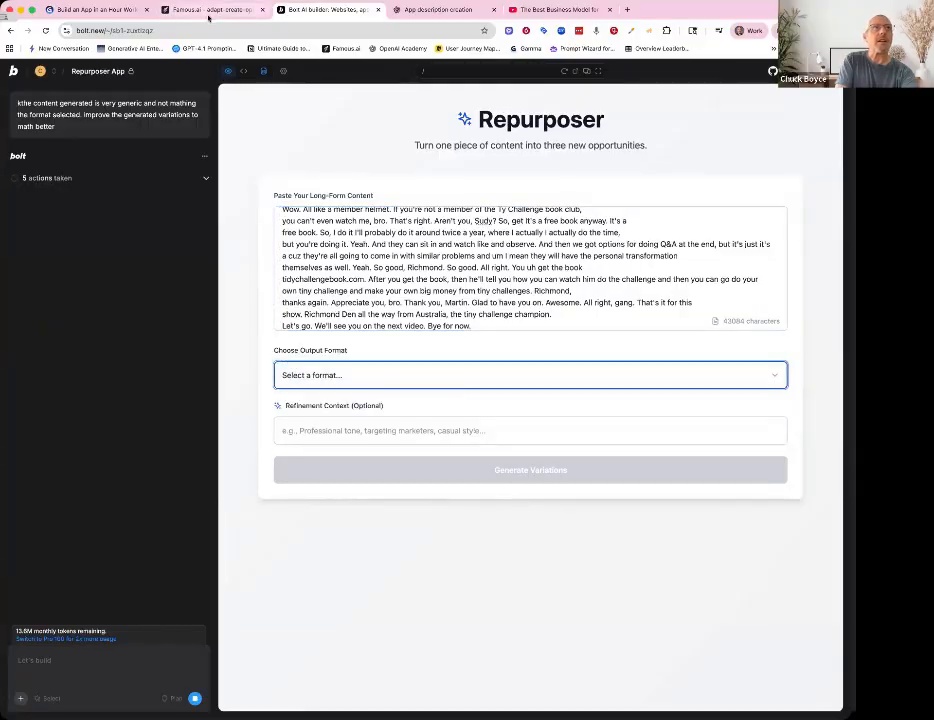
pyautogui.click(205, 12)
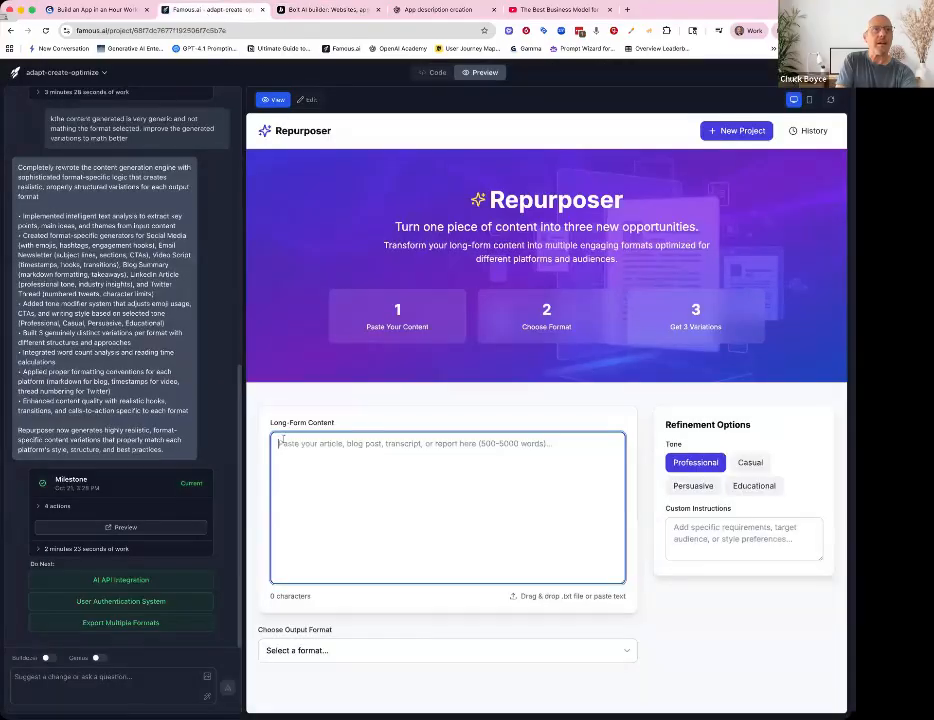
pyautogui.press('super+v')
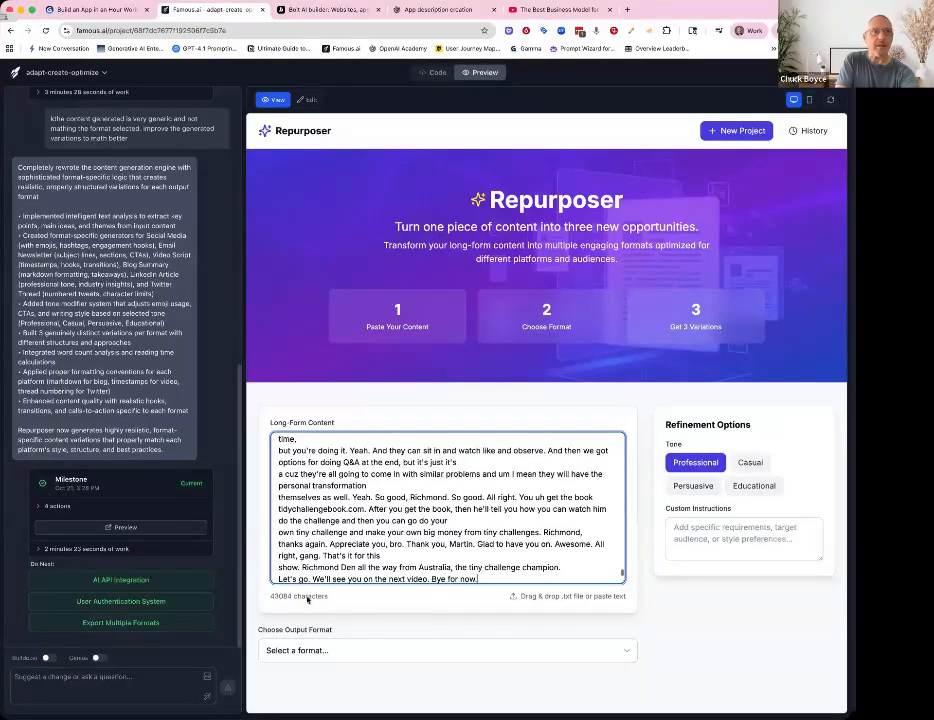
# - Set the Famous.ai output format to Video Script (VSL) - Compelling video scripts
pyautogui.click(317, 650)
pyautogui.click(315, 683)
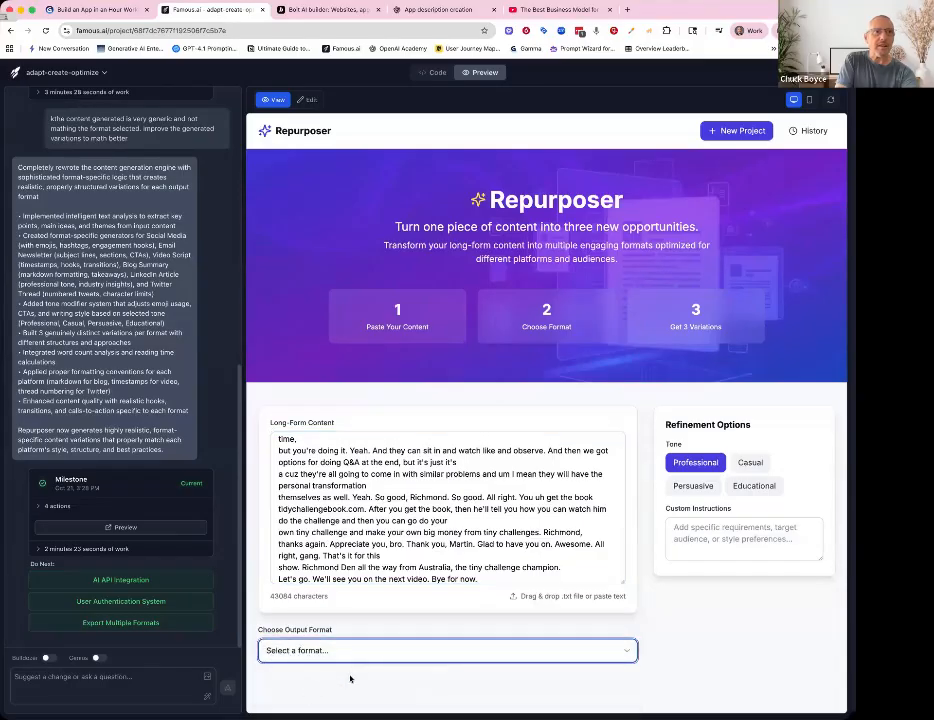
pyautogui.scroll(-5, 398, 669)
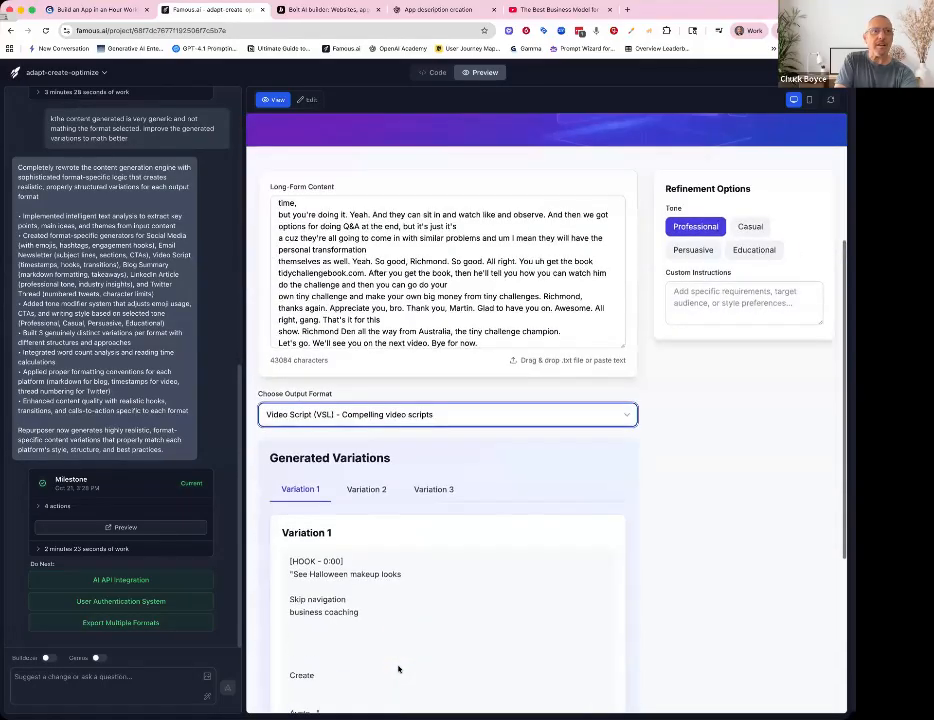
# - Scroll through the generated Video Script variation in the Famous.ai Repurposer to review its content
pyautogui.scroll(-2, 398, 669)
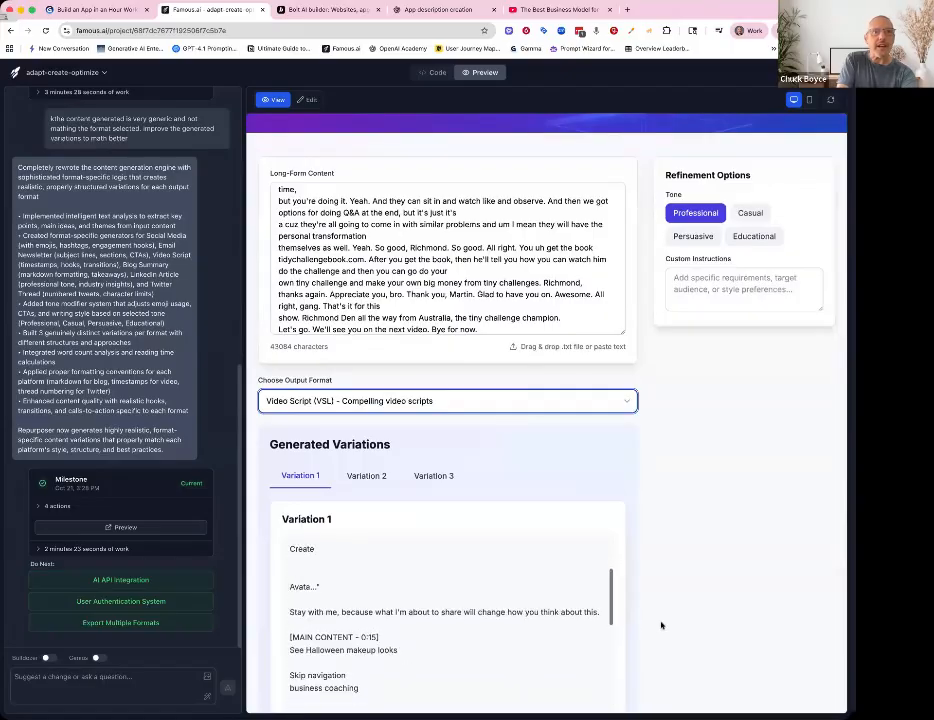
pyautogui.scroll(-3, 548, 597)
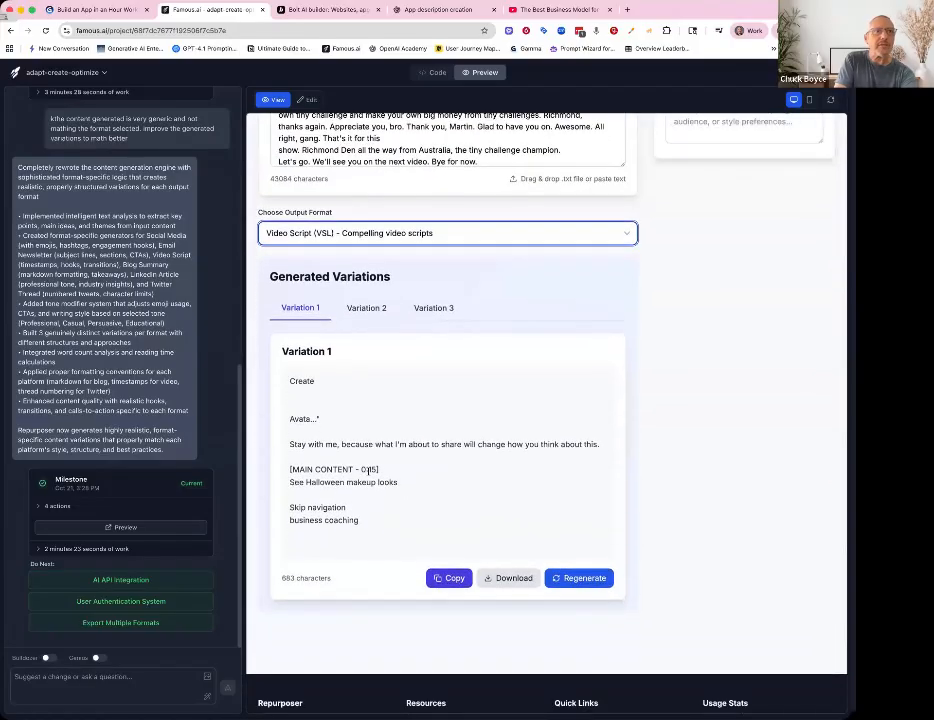
pyautogui.scroll(-3, 368, 471)
pyautogui.scroll(-3, 368, 471)
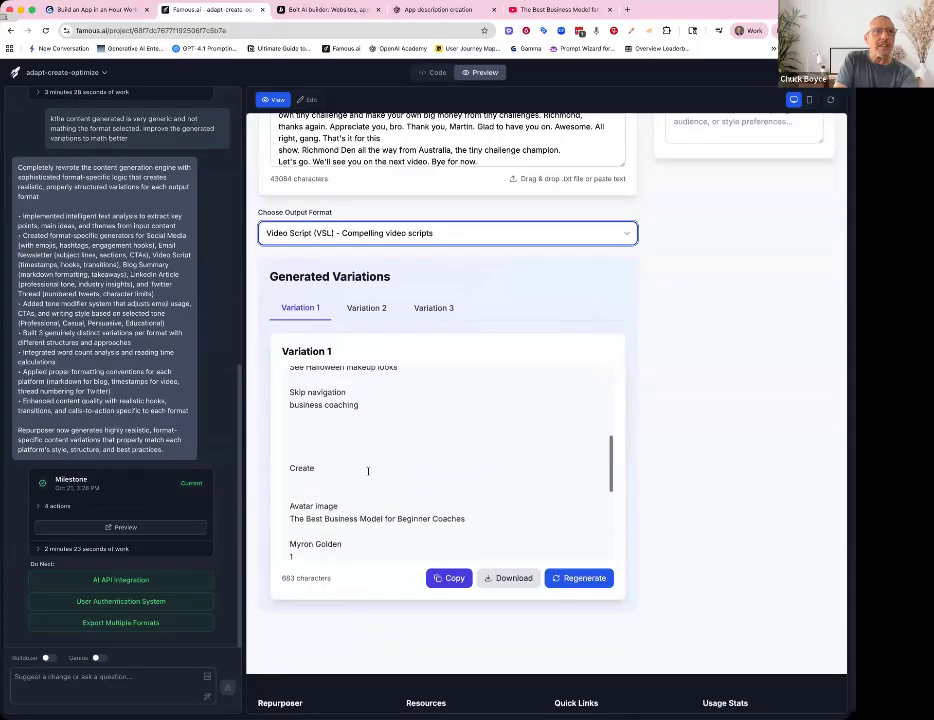
pyautogui.scroll(-3, 368, 471)
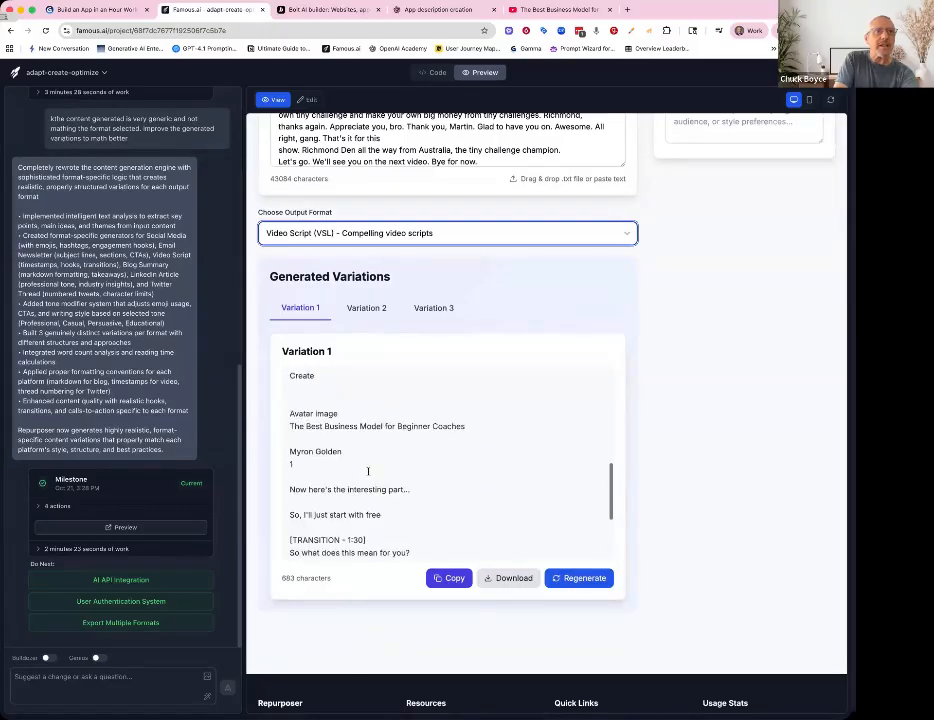
pyautogui.scroll(-3, 368, 471)
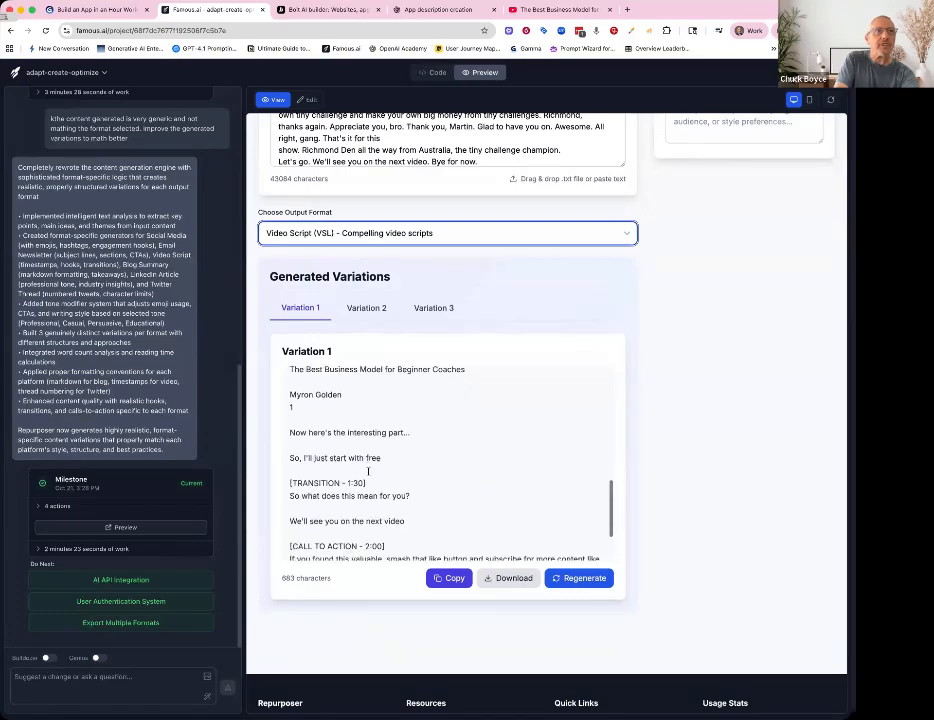
pyautogui.scroll(-3, 368, 471)
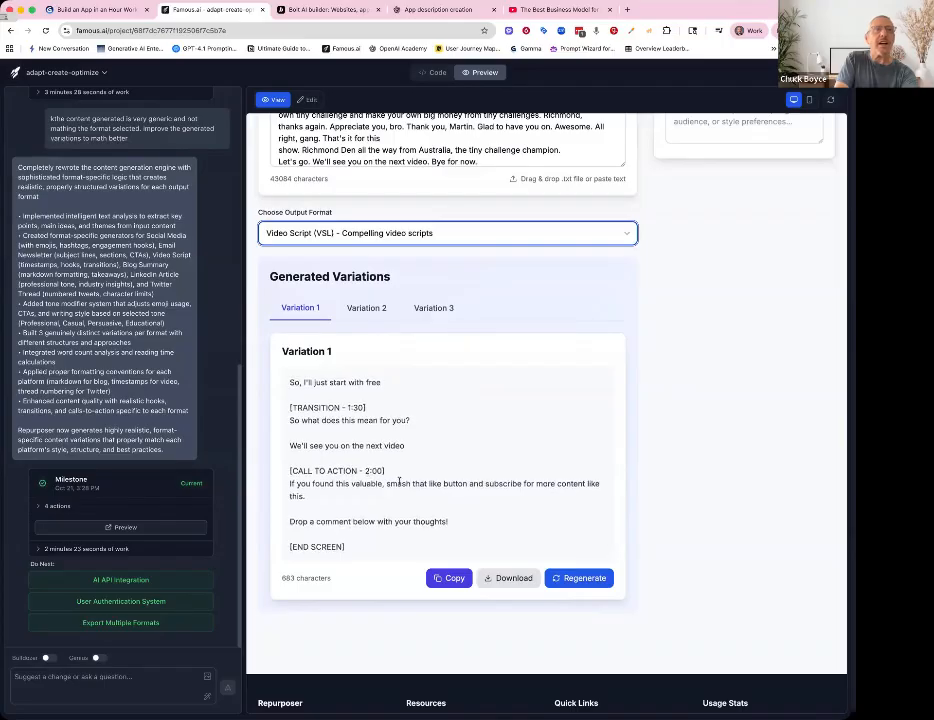
pyautogui.scroll(10, 398, 430)
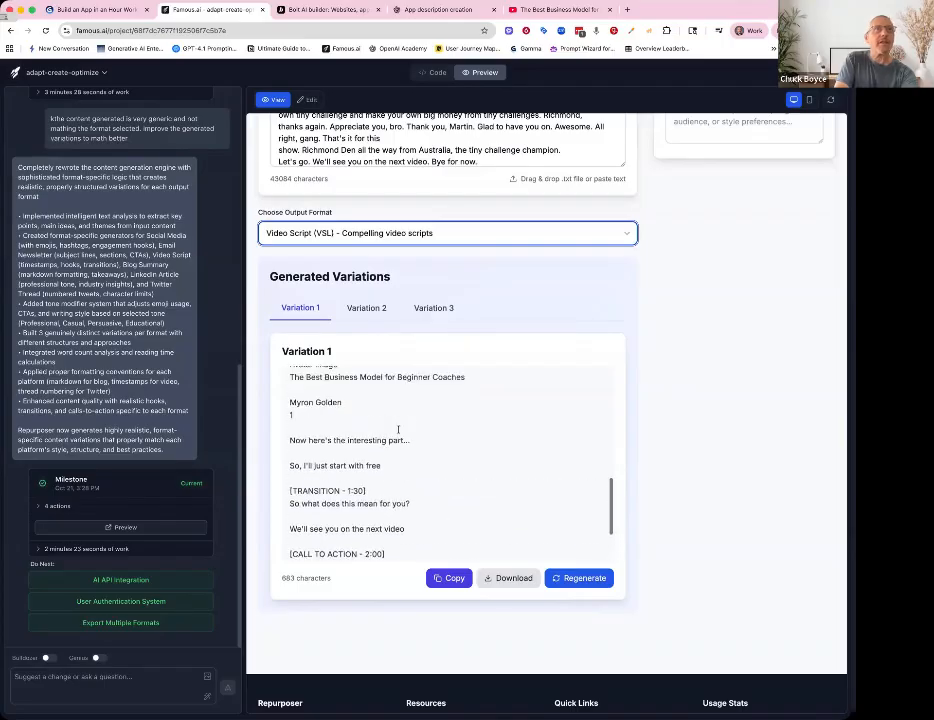
pyautogui.scroll(5, 465, 300)
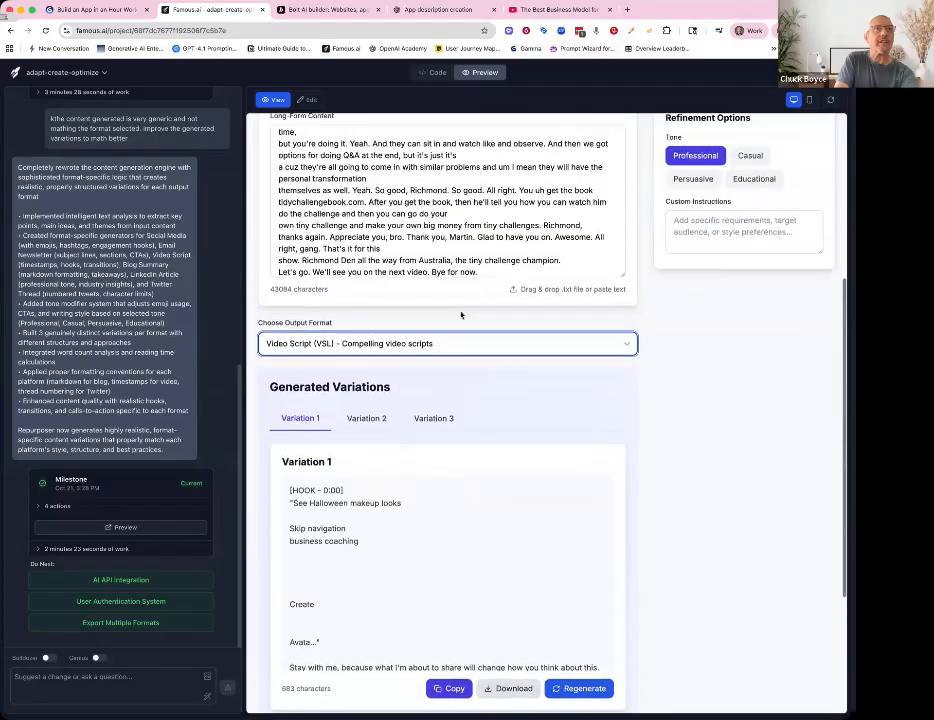
# - Change the output format to Blog Summary - Concise blog summaries and review the regenerated variation
pyautogui.click(432, 358)
pyautogui.press('Escape')
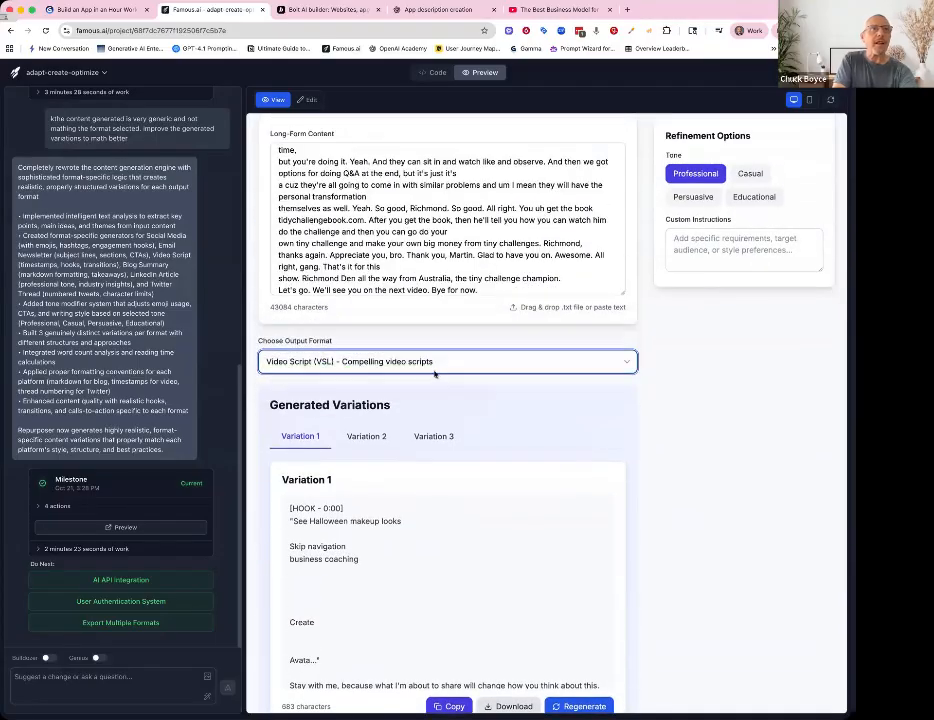
pyautogui.rightClick(434, 373)
pyautogui.press('Escape')
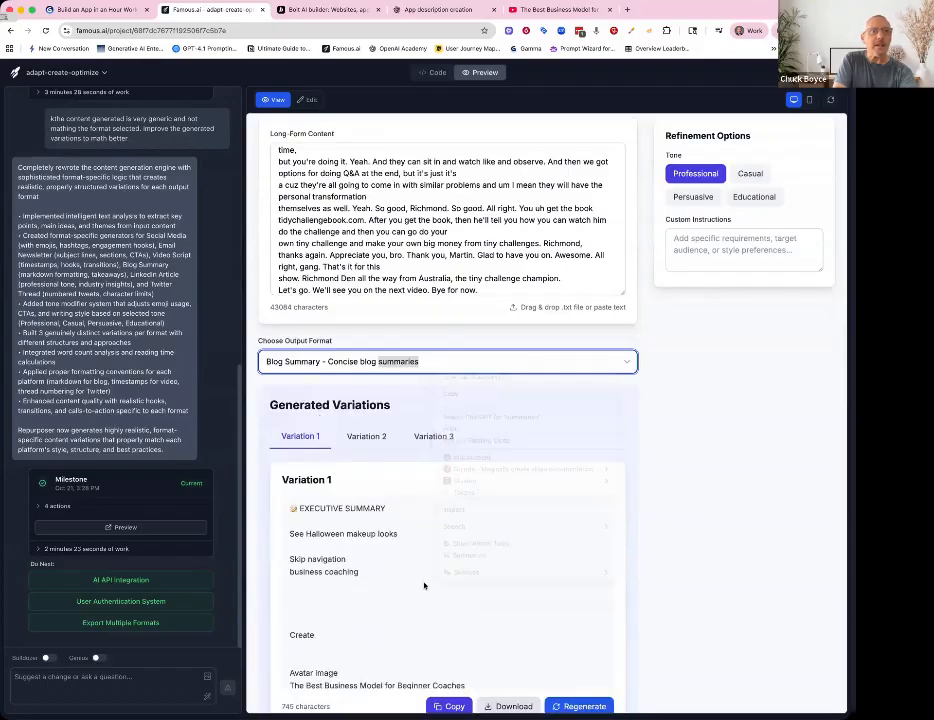
pyautogui.scroll(-5, 440, 588)
pyautogui.scroll(-4, 424, 586)
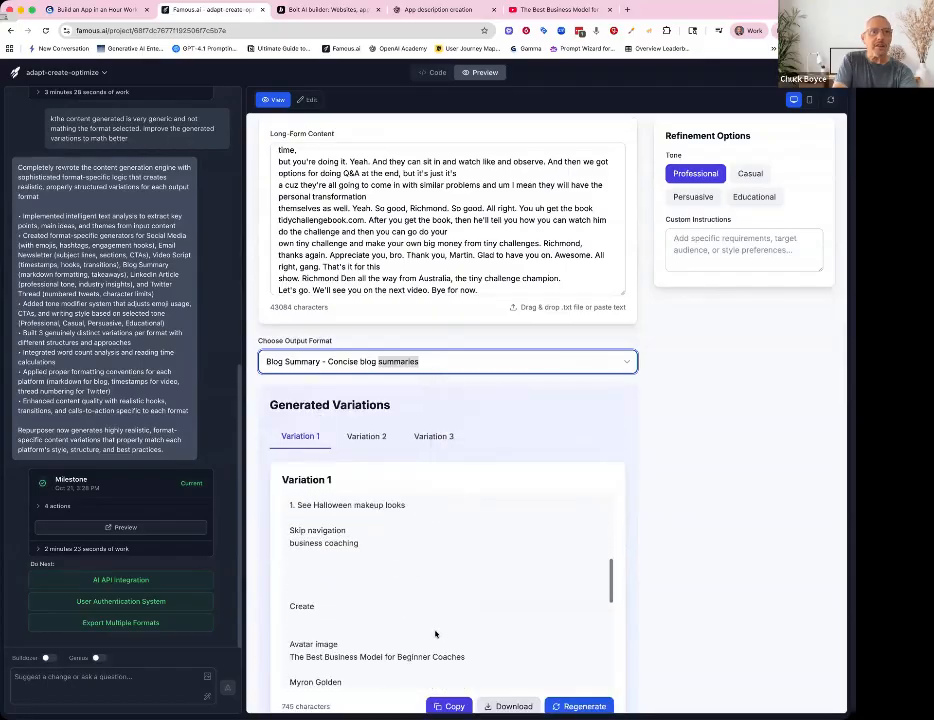
pyautogui.scroll(-3, 435, 633)
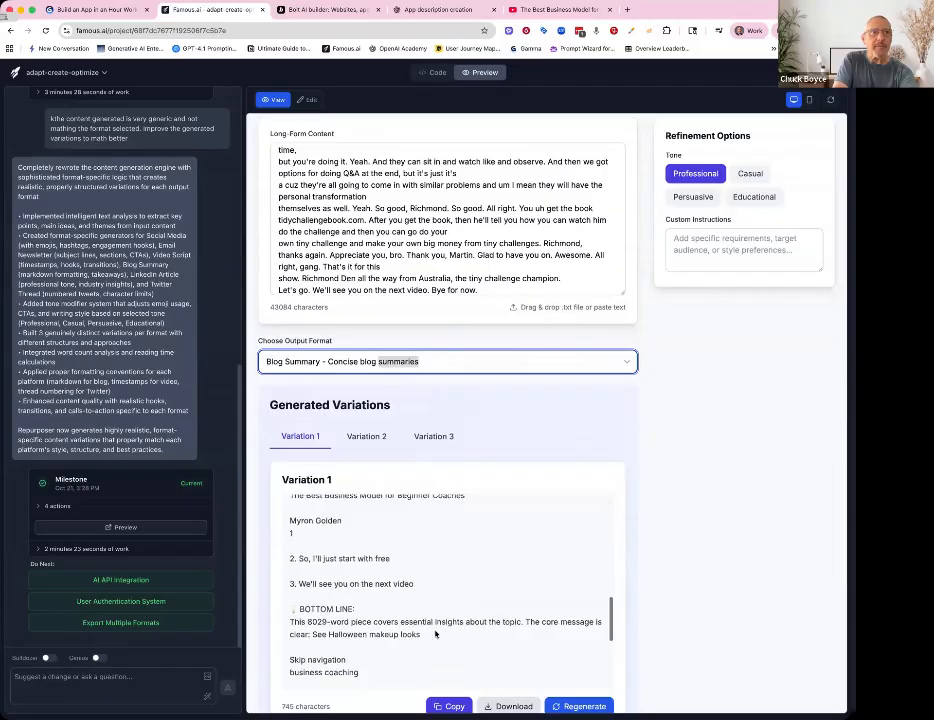
pyautogui.scroll(3, 435, 633)
pyautogui.scroll(-2, 436, 688)
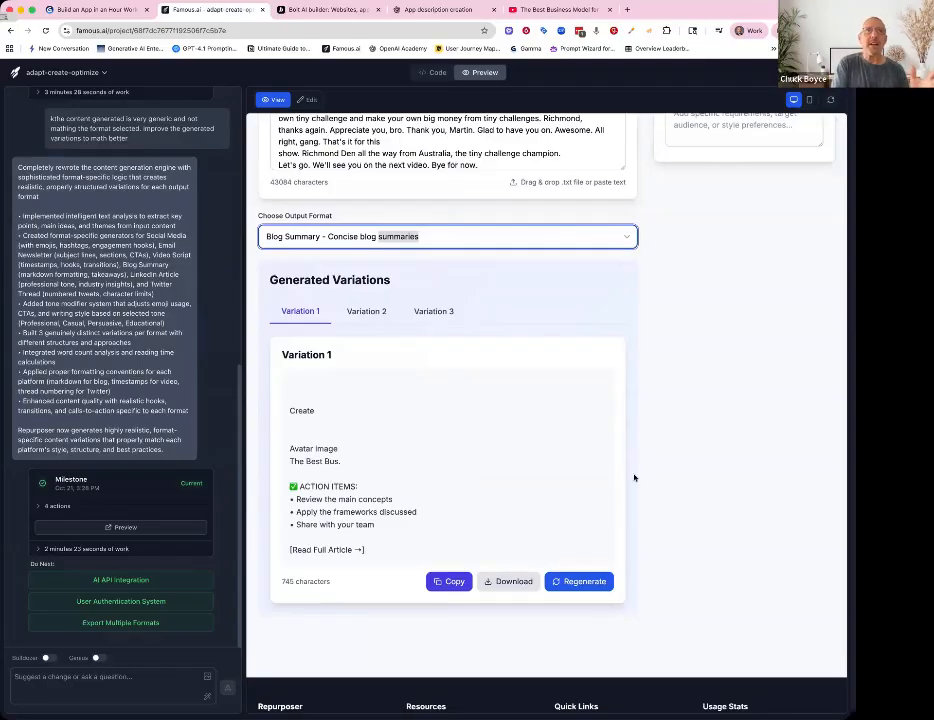
pyautogui.scroll(5, 634, 478)
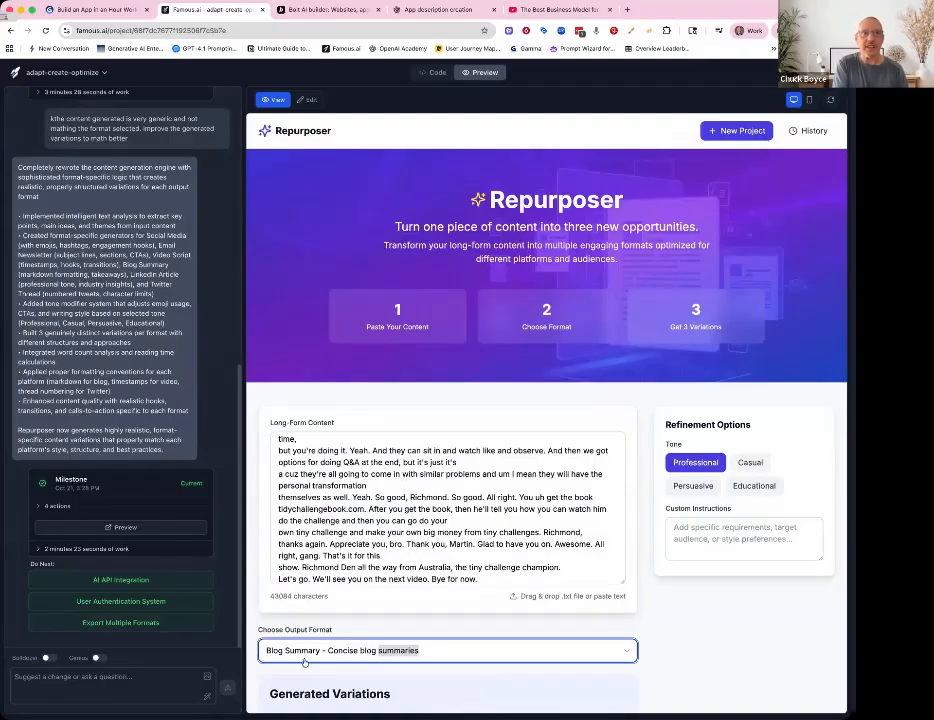
pyautogui.scroll(-2, 521, 338)
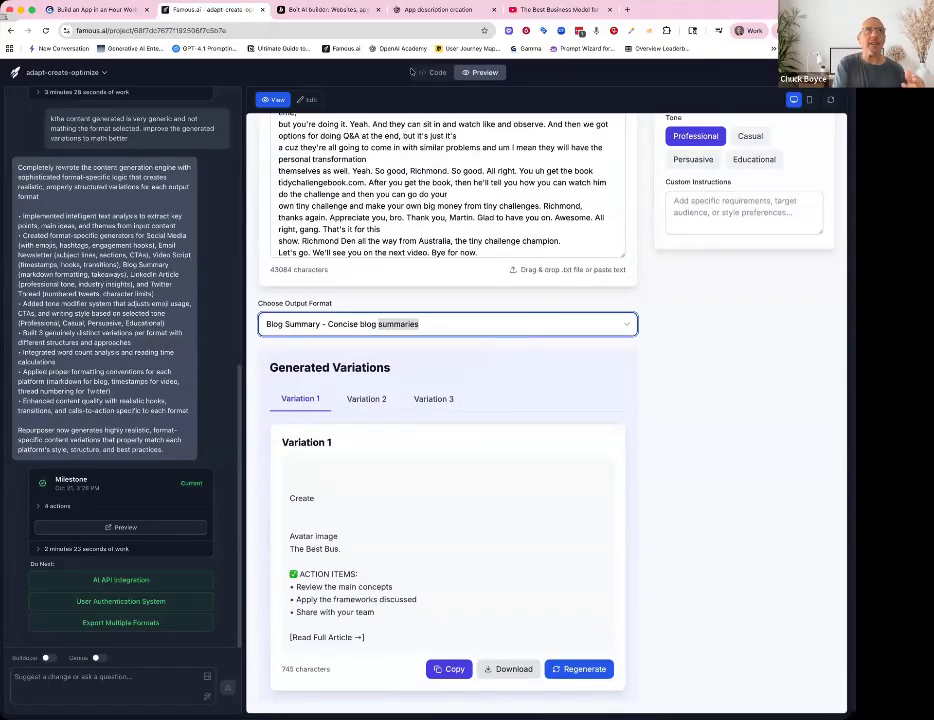
# - Switch between the Bolt and Famous.ai Repurposer previews to compare their output format options and results
pyautogui.click(315, 10)
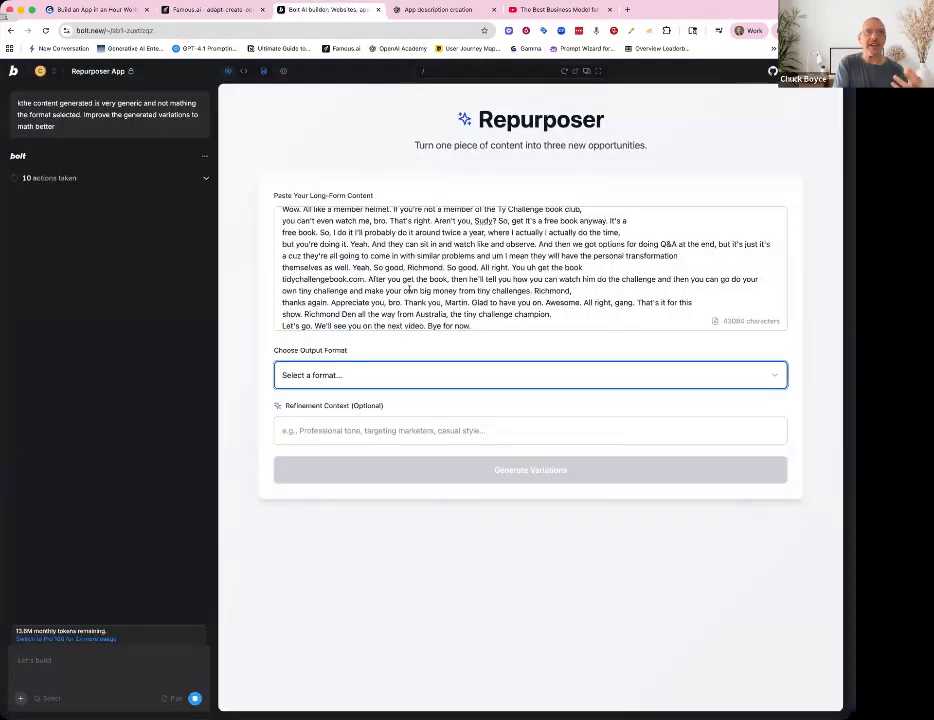
pyautogui.click(397, 376)
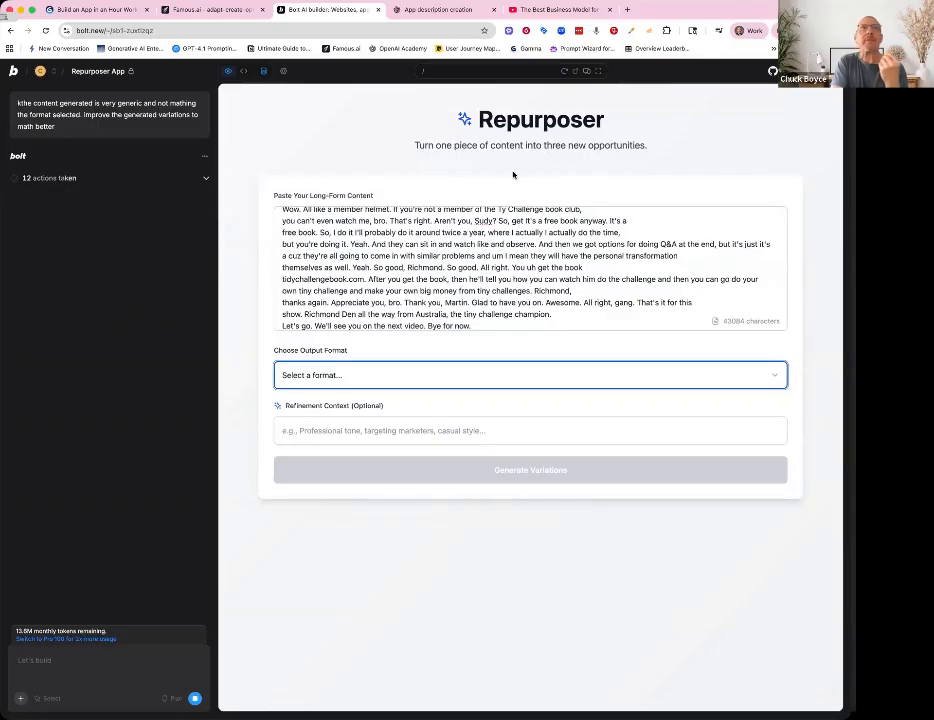
pyautogui.click(237, 14)
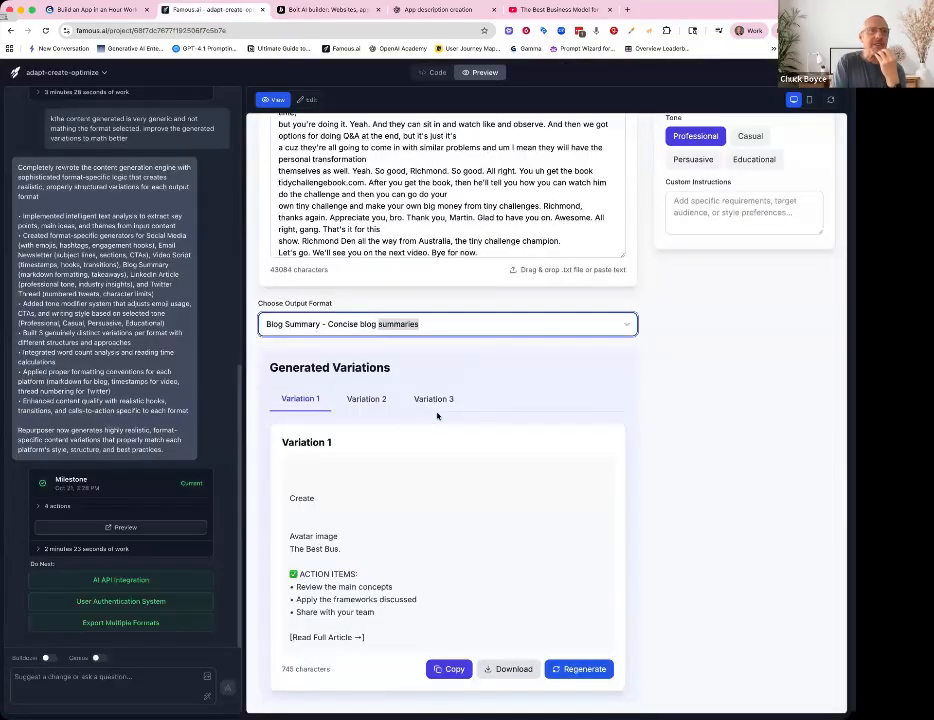
pyautogui.scroll(-1, 481, 492)
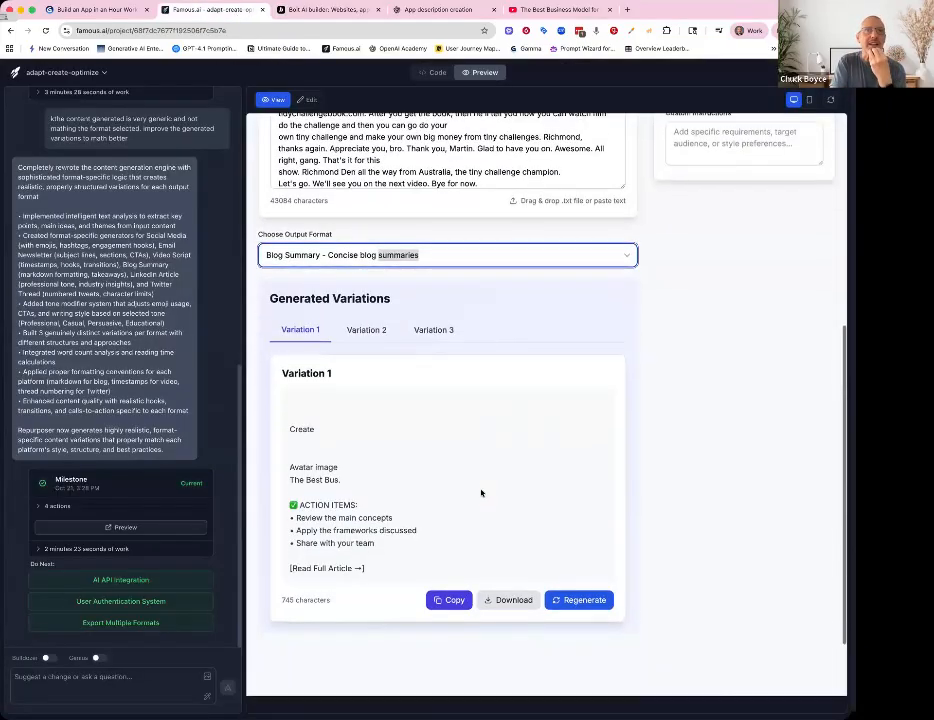
pyautogui.scroll(4, 481, 492)
pyautogui.scroll(5, 481, 492)
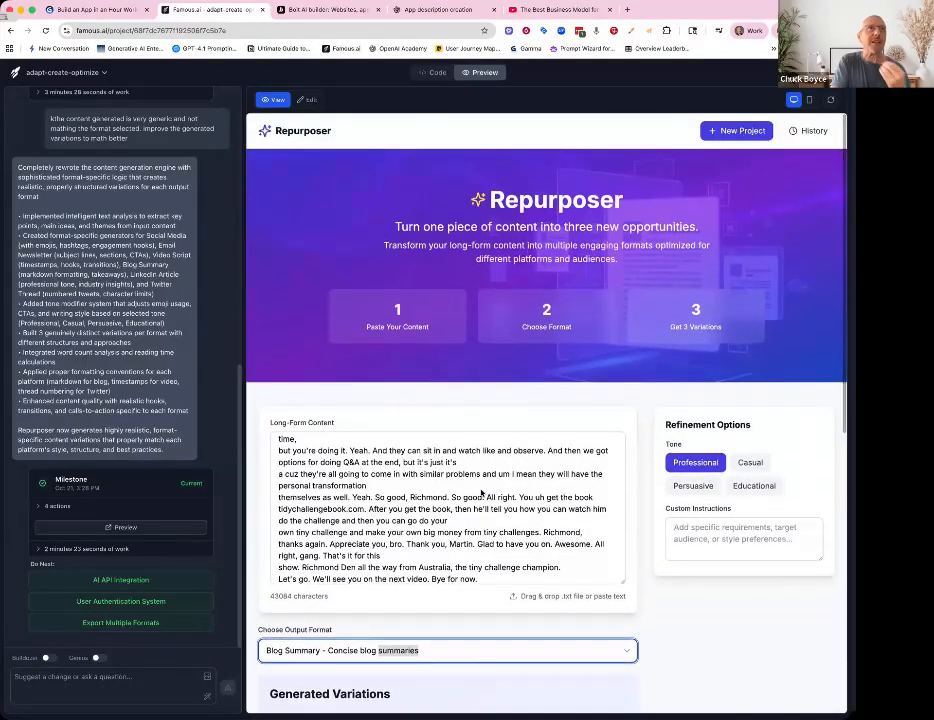
pyautogui.click(330, 11)
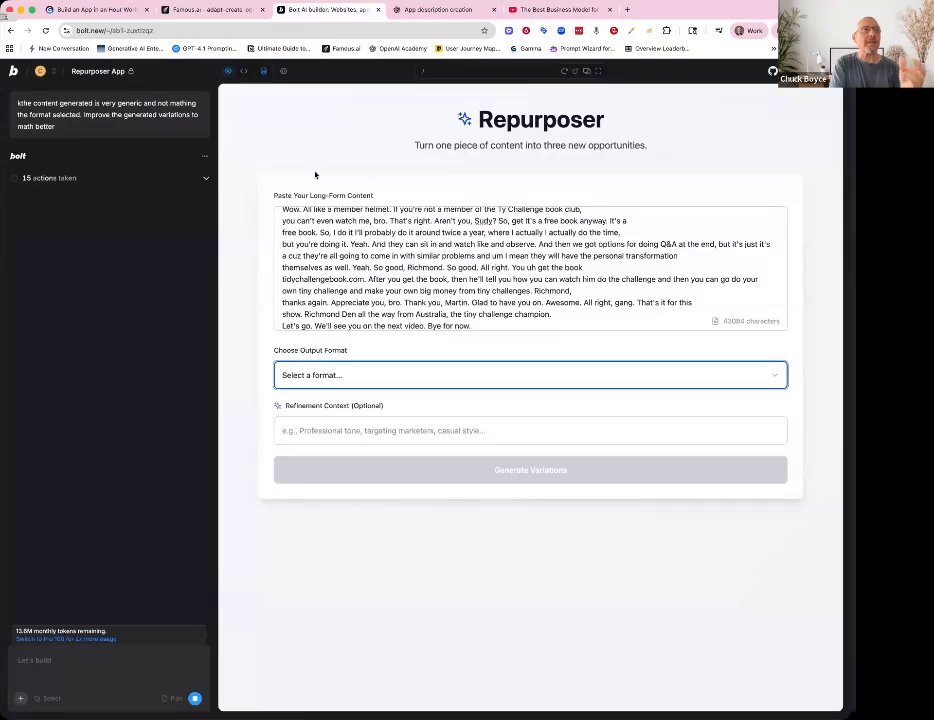
# - Return to the Bolt home page and open the Strategic AI Readiness Assessment project from the chat list
pyautogui.click(13, 71)
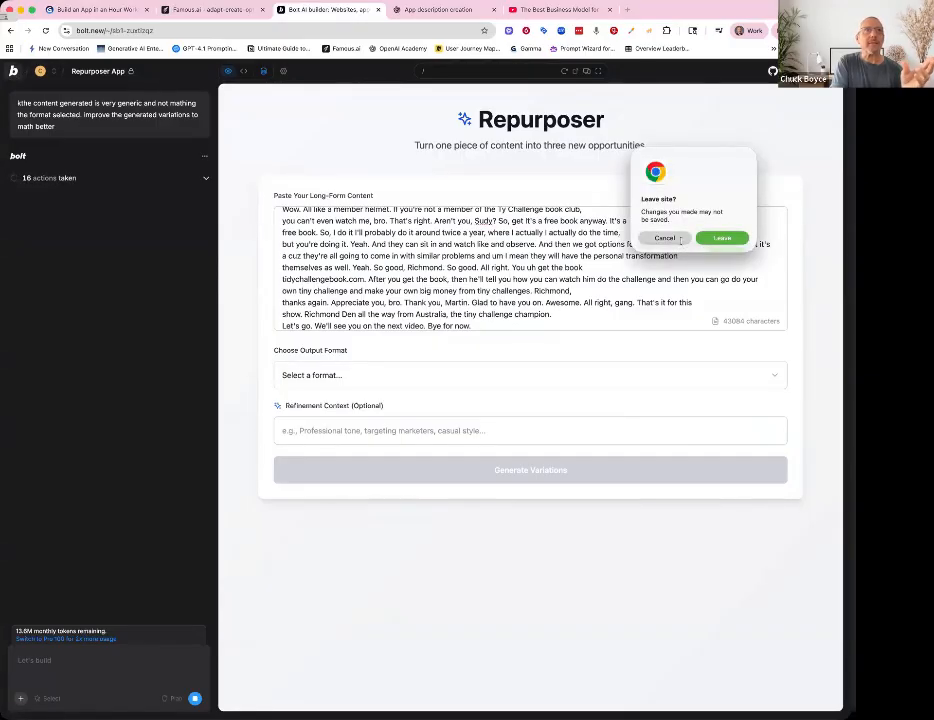
pyautogui.click(680, 240)
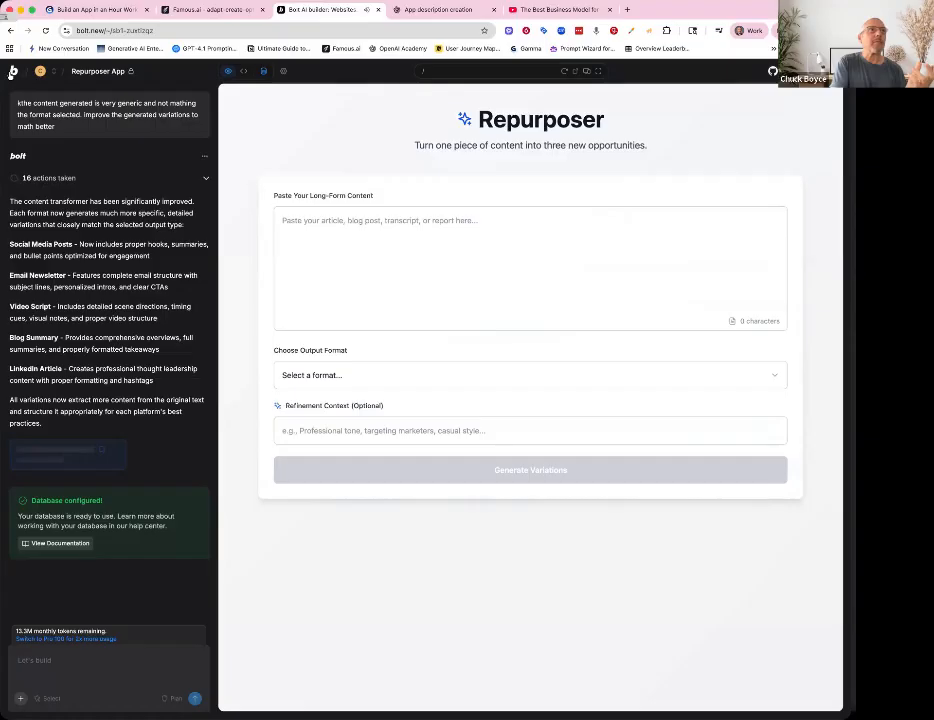
pyautogui.click(13, 71)
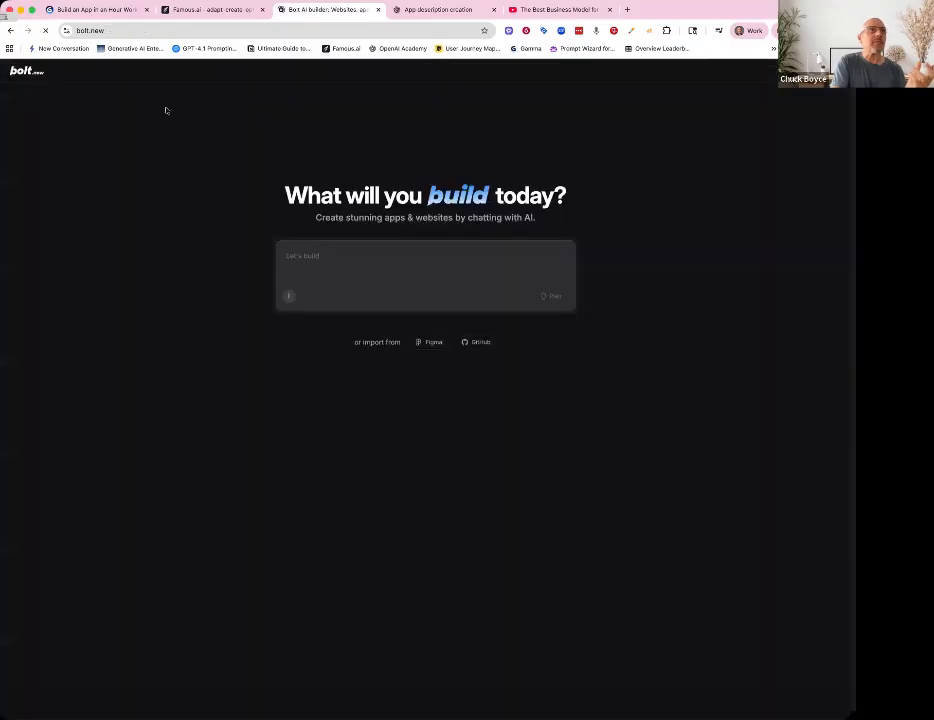
pyautogui.moveTo(8, 500)
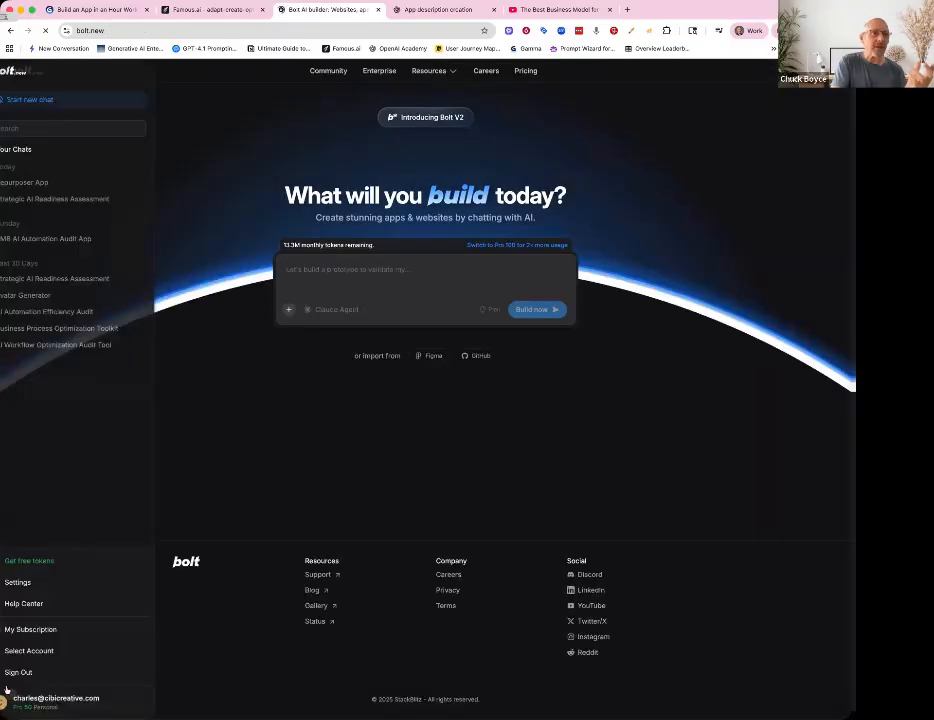
pyautogui.click(63, 203)
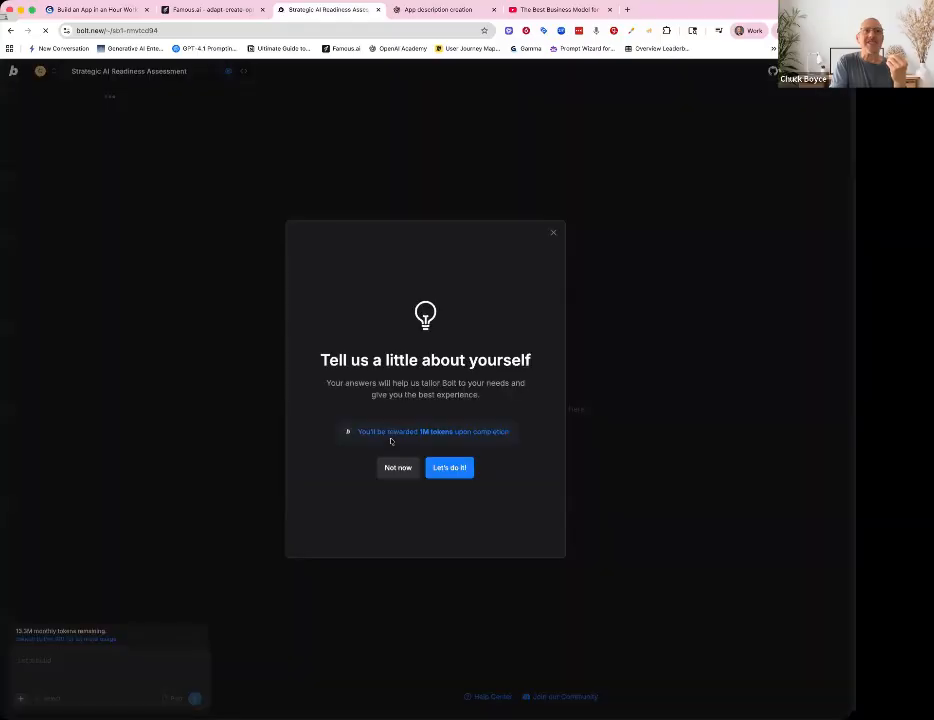
# - Scroll through the Strategic AI Readiness Assessment chat history to review its original prompt and fixes
pyautogui.click(438, 474)
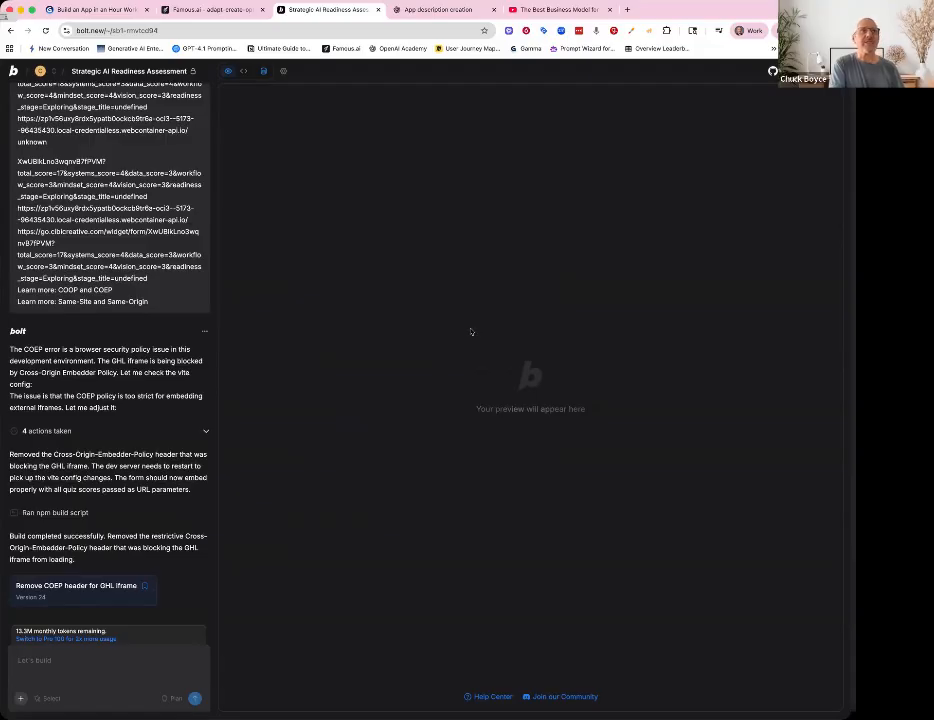
pyautogui.scroll(-20, 83, 330)
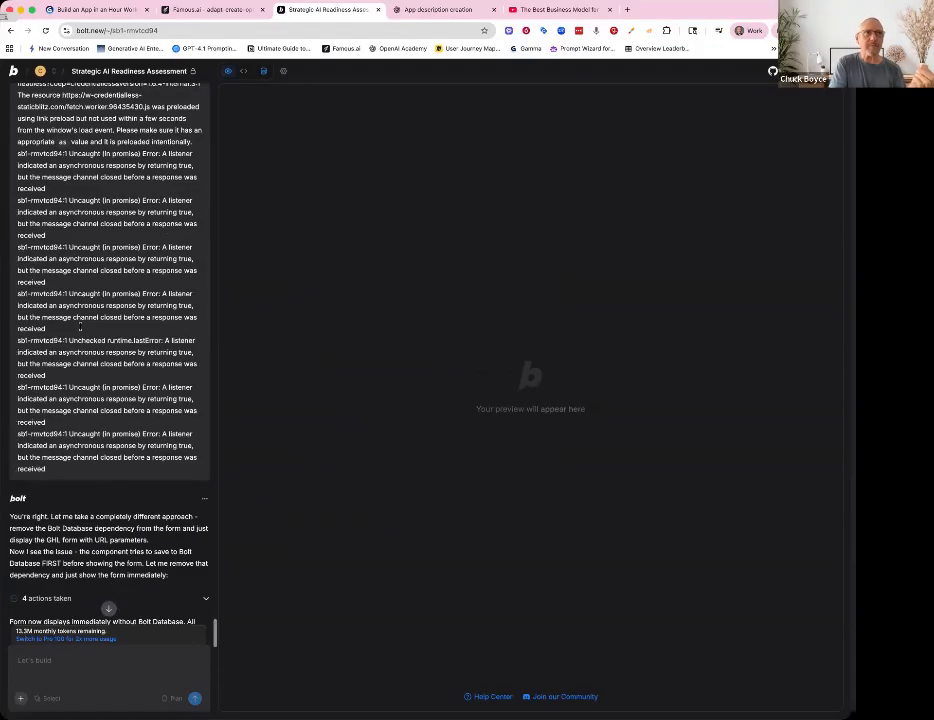
pyautogui.scroll(20, 83, 330)
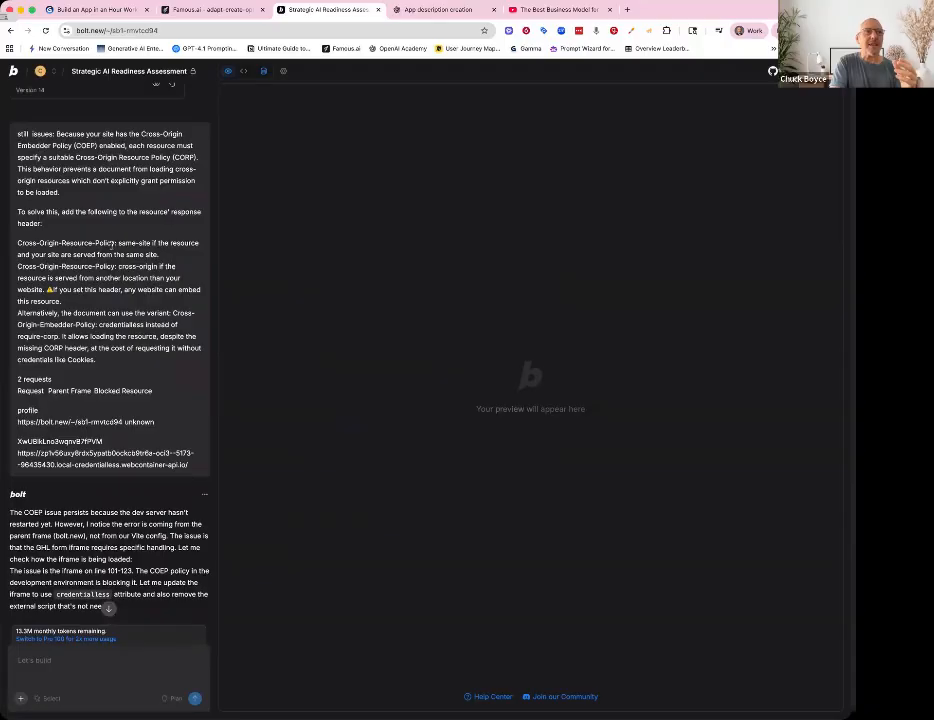
pyautogui.scroll(-5, 111, 245)
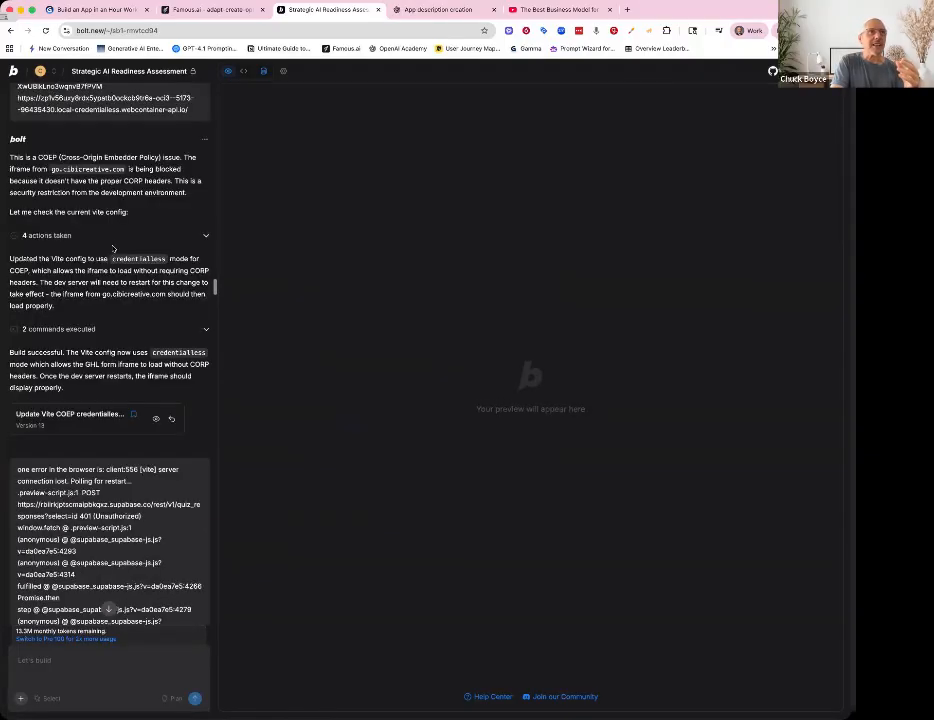
pyautogui.scroll(5, 112, 247)
pyautogui.scroll(5, 112, 247)
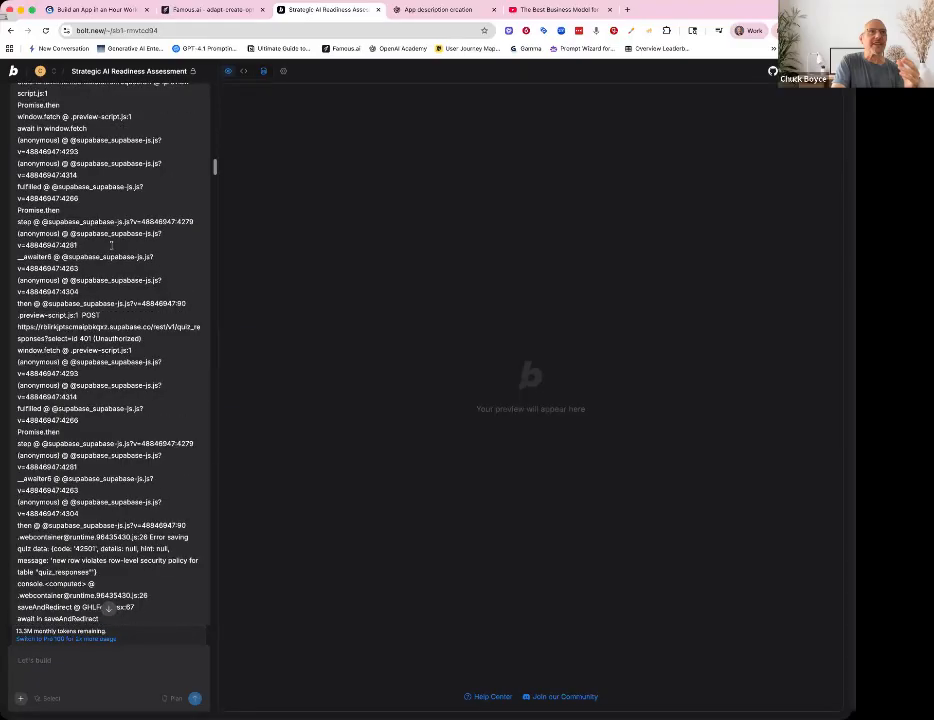
pyautogui.scroll(10, 111, 245)
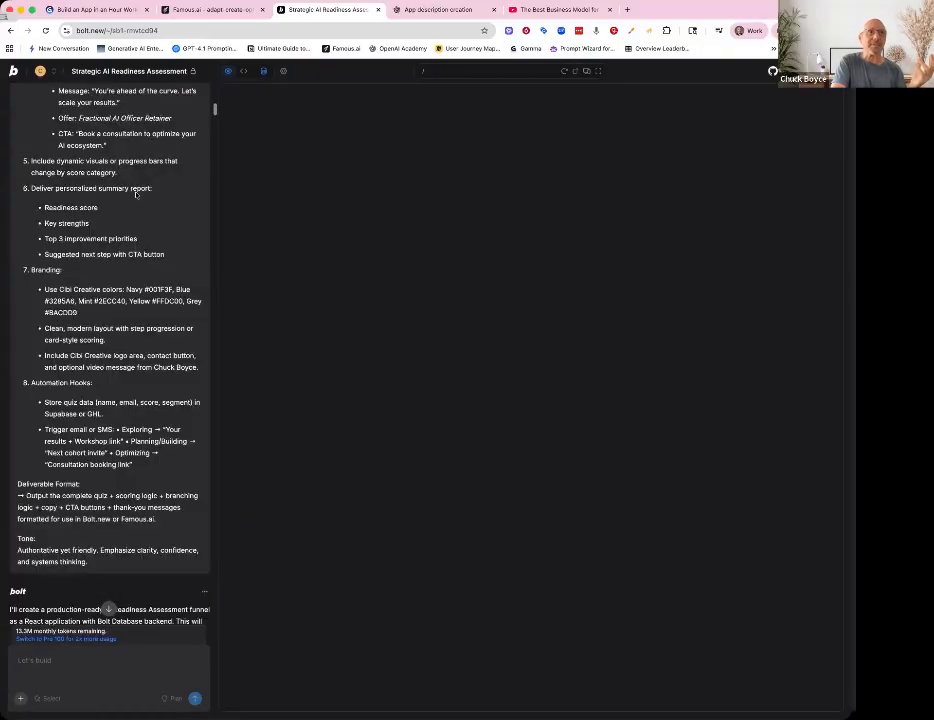
pyautogui.scroll(5, 136, 194)
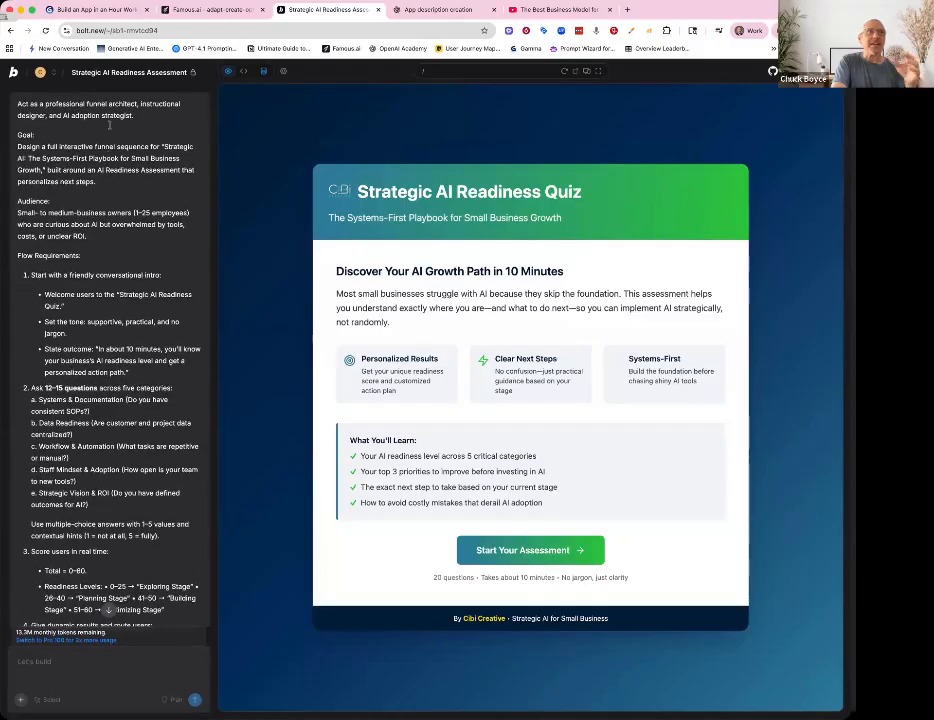
pyautogui.scroll(-3, 106, 341)
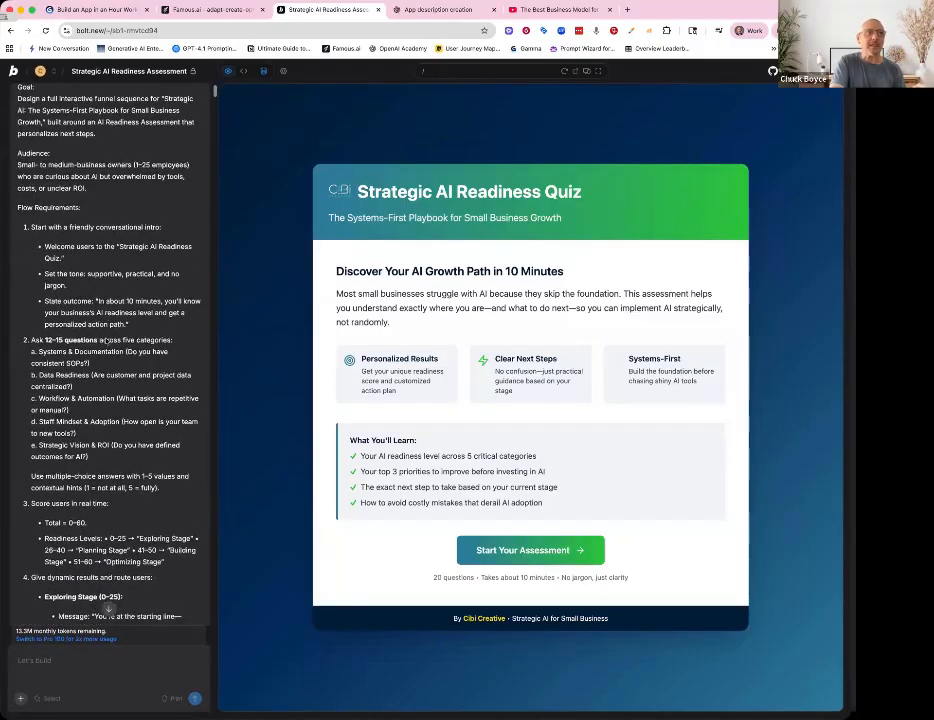
pyautogui.scroll(-7, 106, 340)
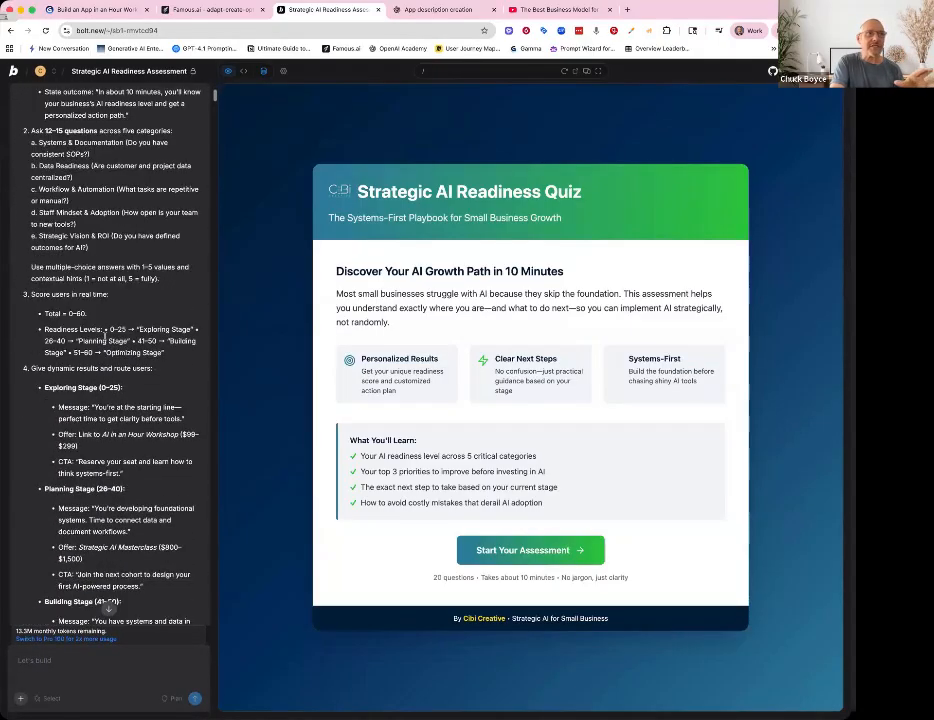
# - Review the Bolt chat's original build plan, results summary, scoring stages and GHL form integration questions
pyautogui.scroll(-12, 106, 339)
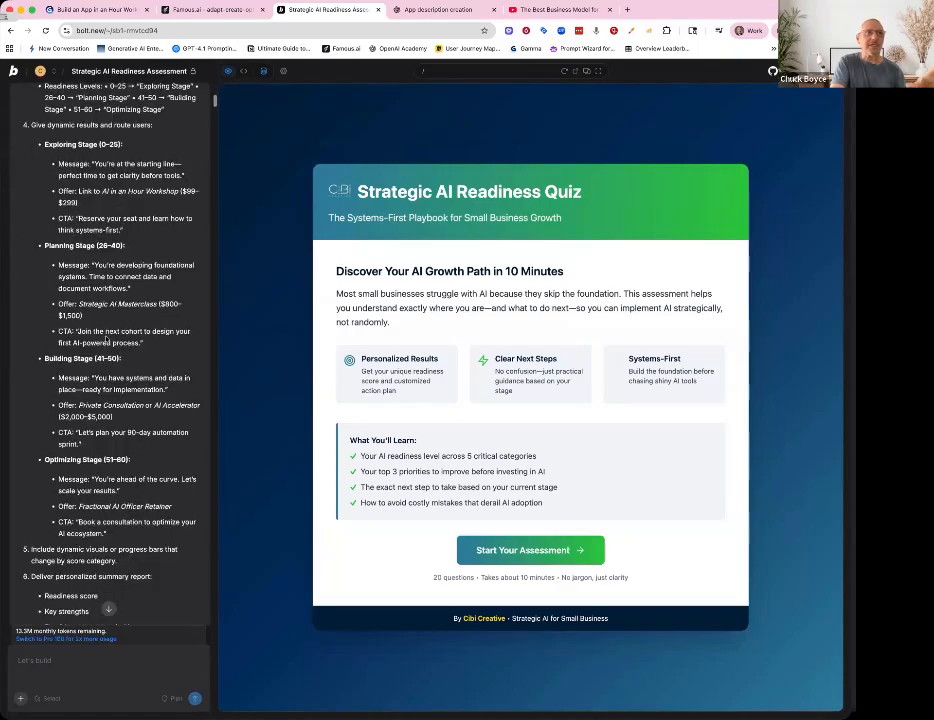
pyautogui.scroll(-10, 106, 339)
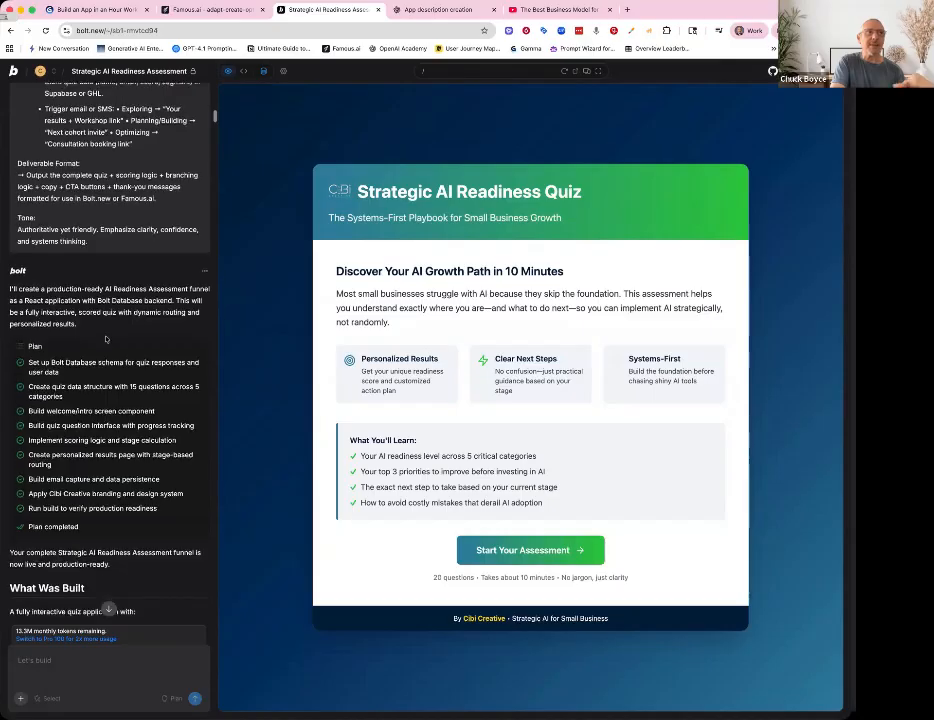
pyautogui.scroll(-6, 106, 339)
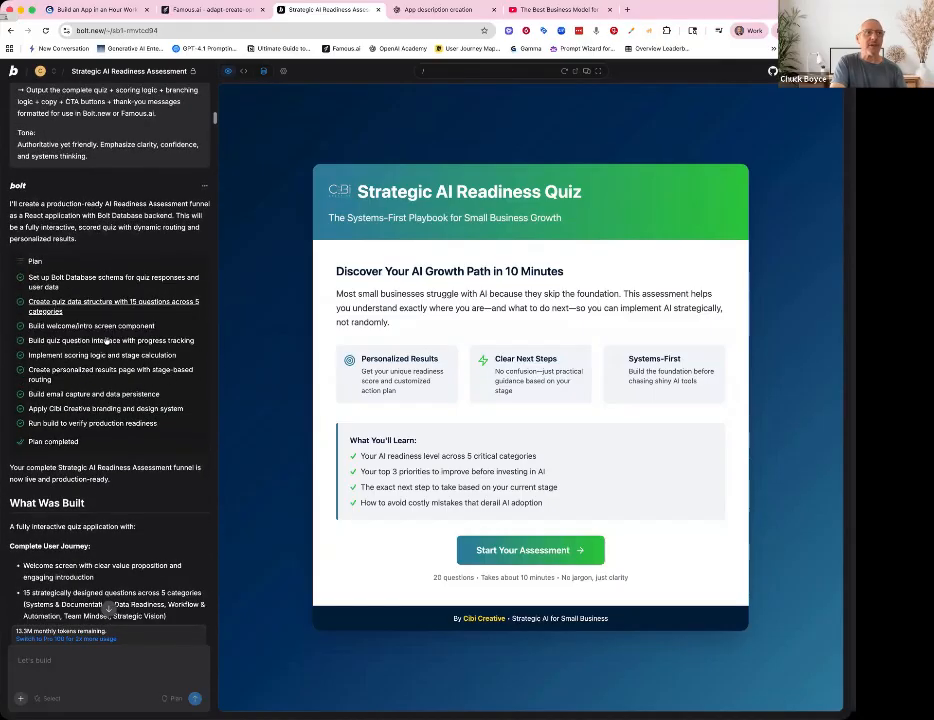
pyautogui.scroll(-3, 106, 339)
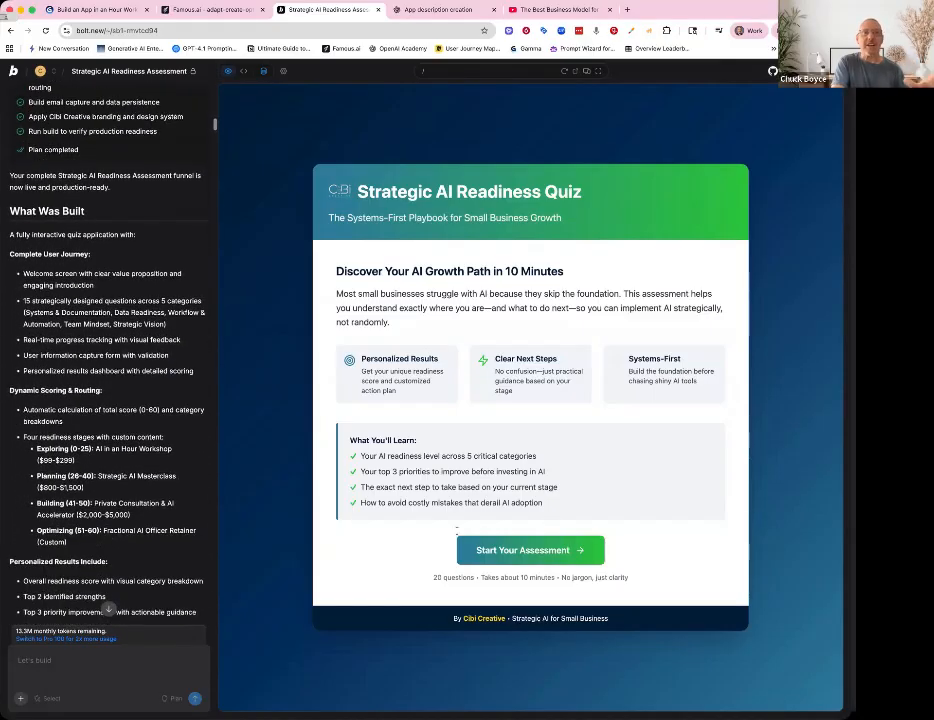
pyautogui.scroll(-2, 175, 513)
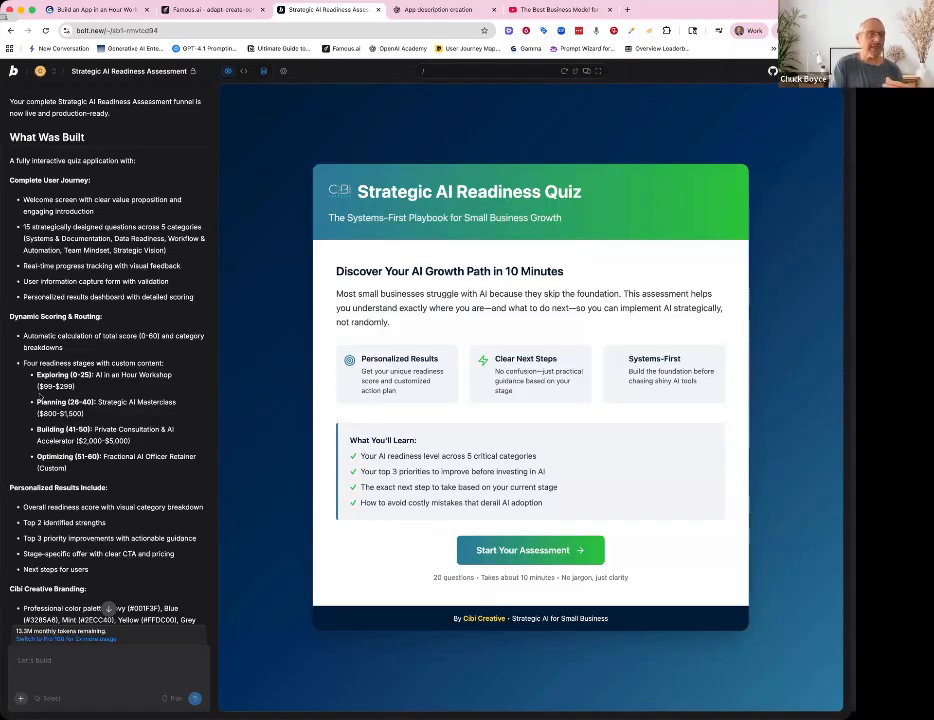
pyautogui.scroll(-10, 40, 397)
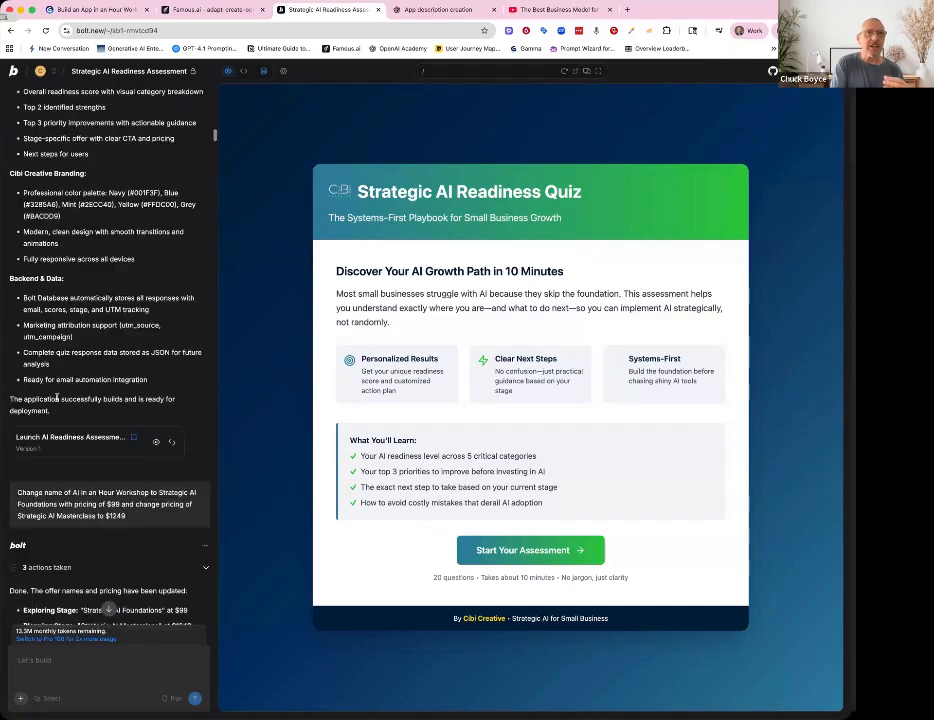
pyautogui.scroll(-11, 57, 398)
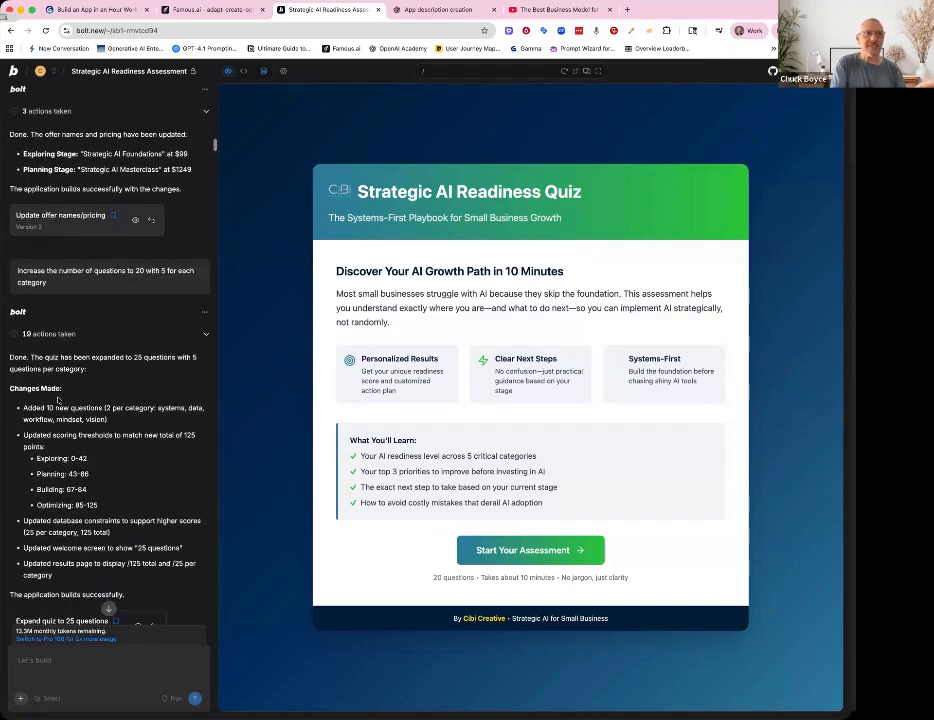
pyautogui.scroll(-2, 57, 399)
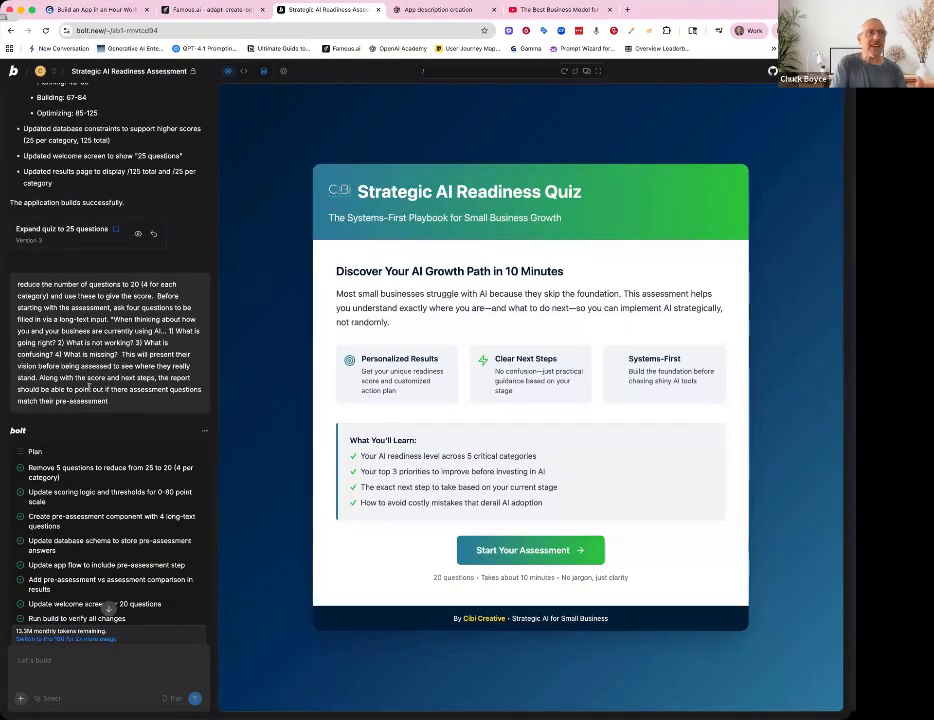
pyautogui.scroll(-15, 90, 390)
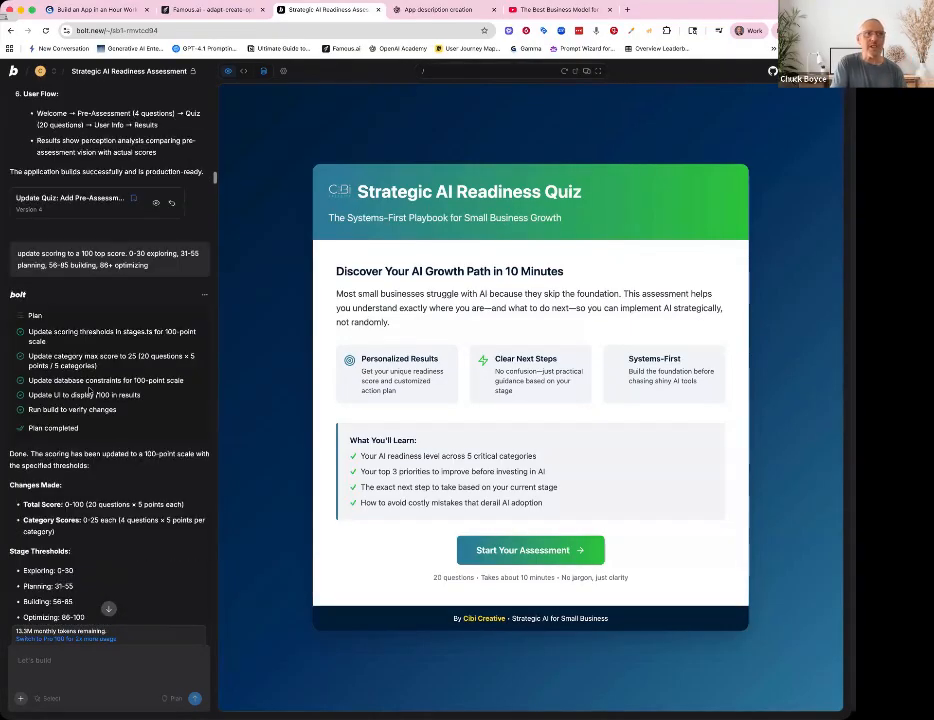
pyautogui.scroll(-8, 90, 390)
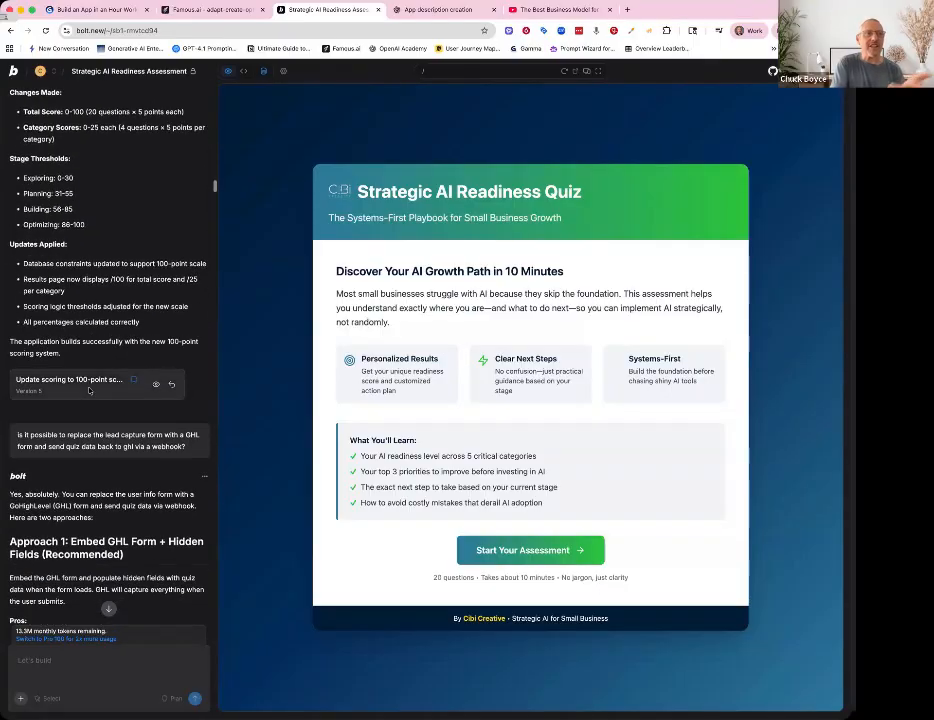
pyautogui.scroll(-10, 89, 390)
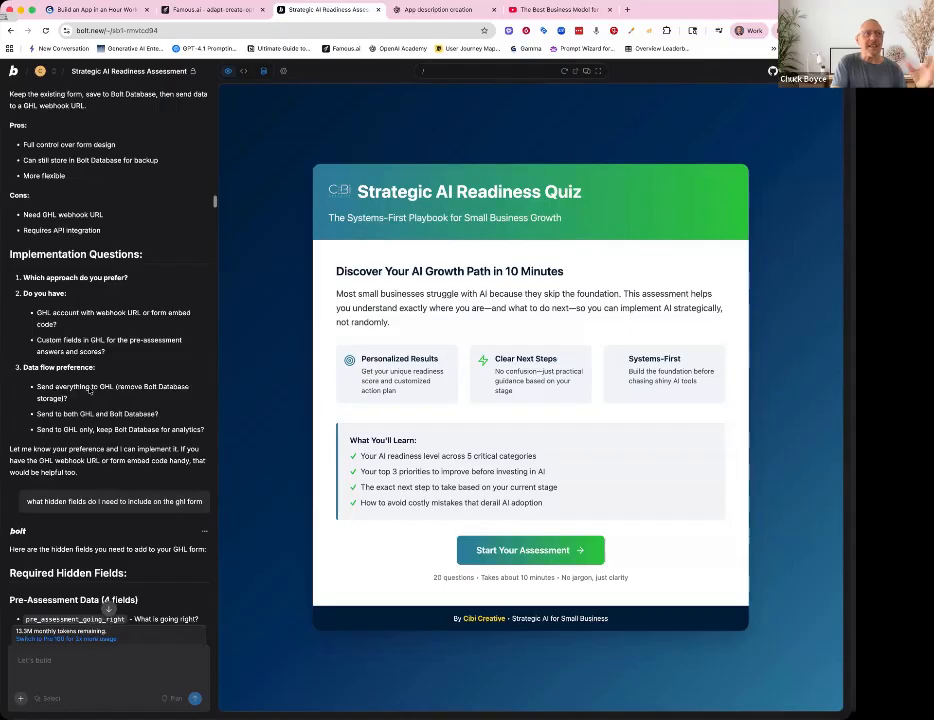
pyautogui.scroll(-12, 89, 390)
# - Review the later chat exchanges about GHL hidden fields, form embedding fixes and console error reports
pyautogui.scroll(3, 89, 390)
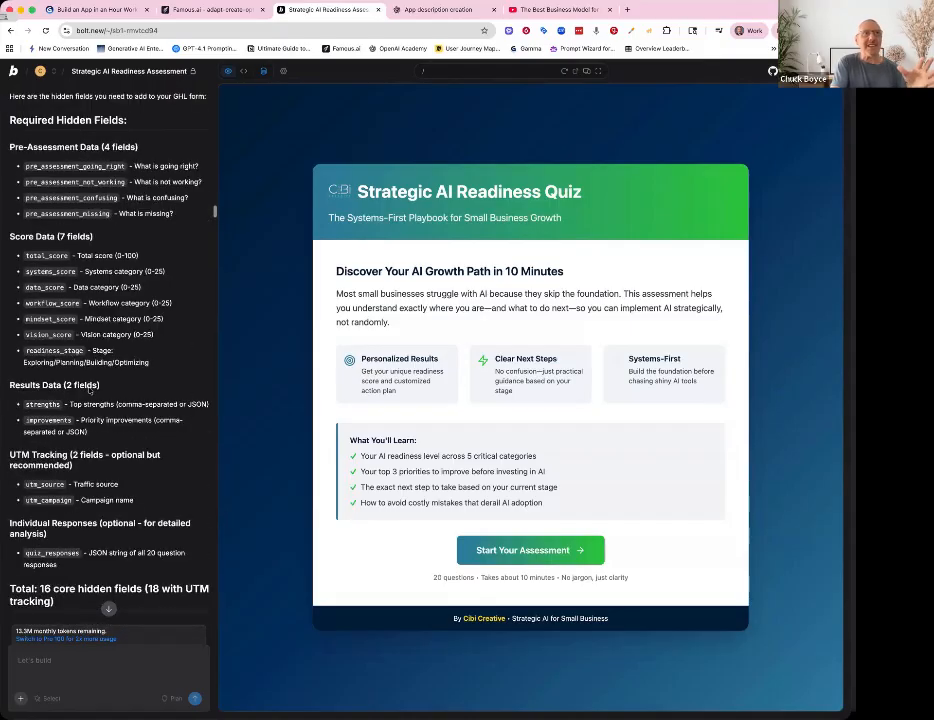
pyautogui.scroll(3, 89, 390)
pyautogui.scroll(4, 89, 390)
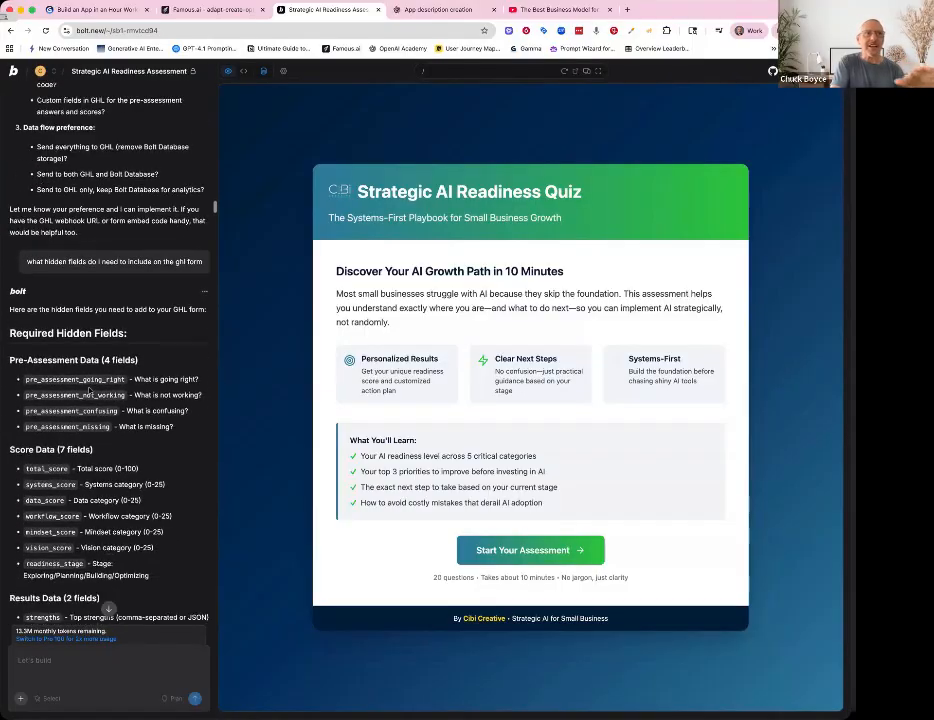
pyautogui.scroll(-1, 89, 392)
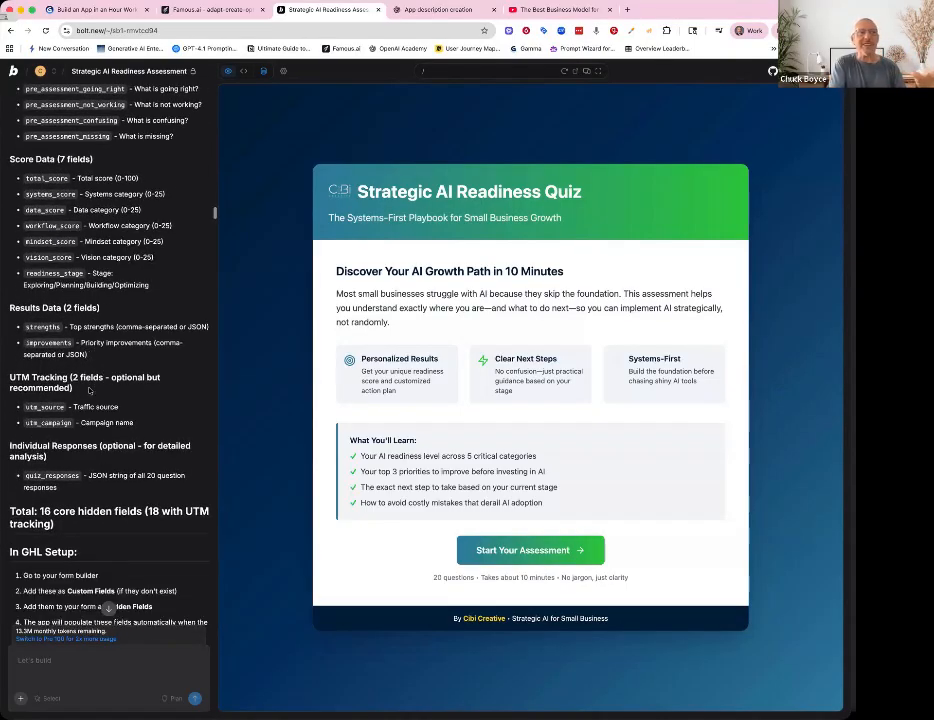
pyautogui.scroll(-1, 89, 390)
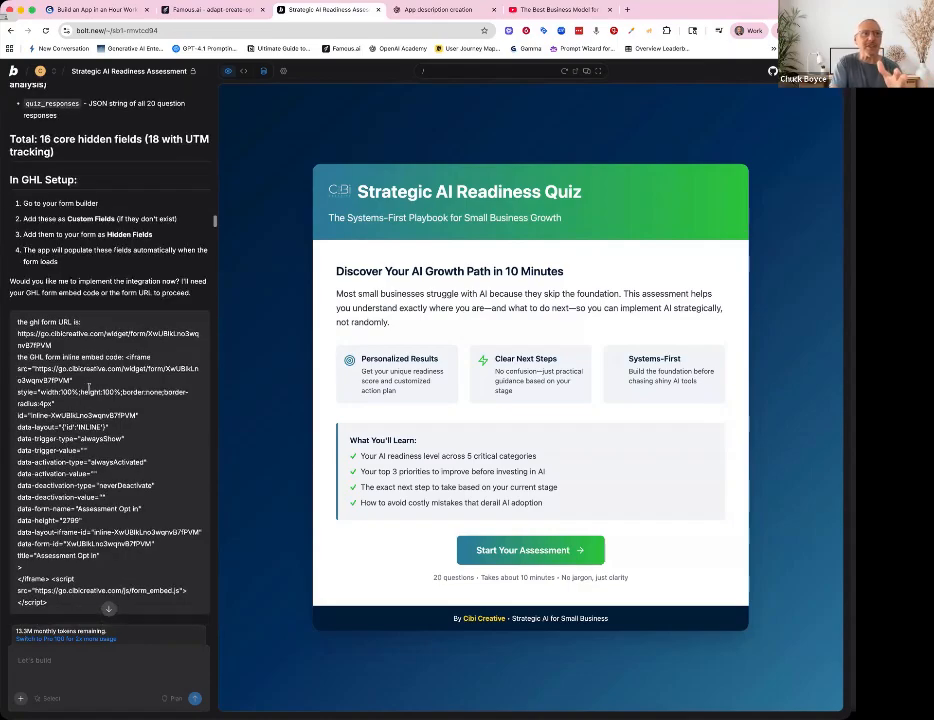
pyautogui.scroll(-10, 89, 390)
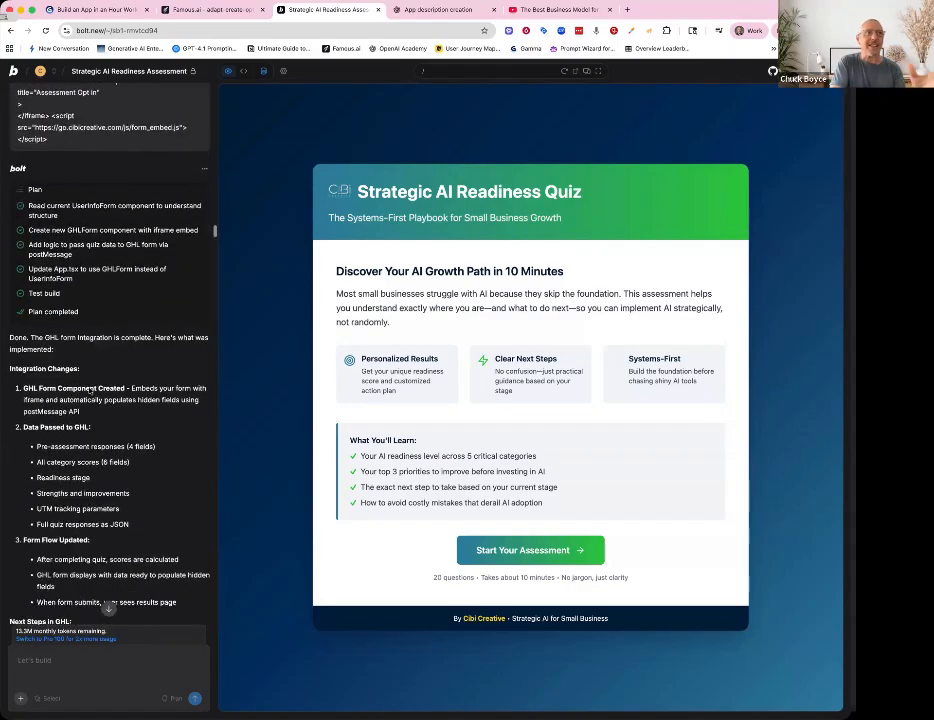
pyautogui.scroll(-13, 89, 390)
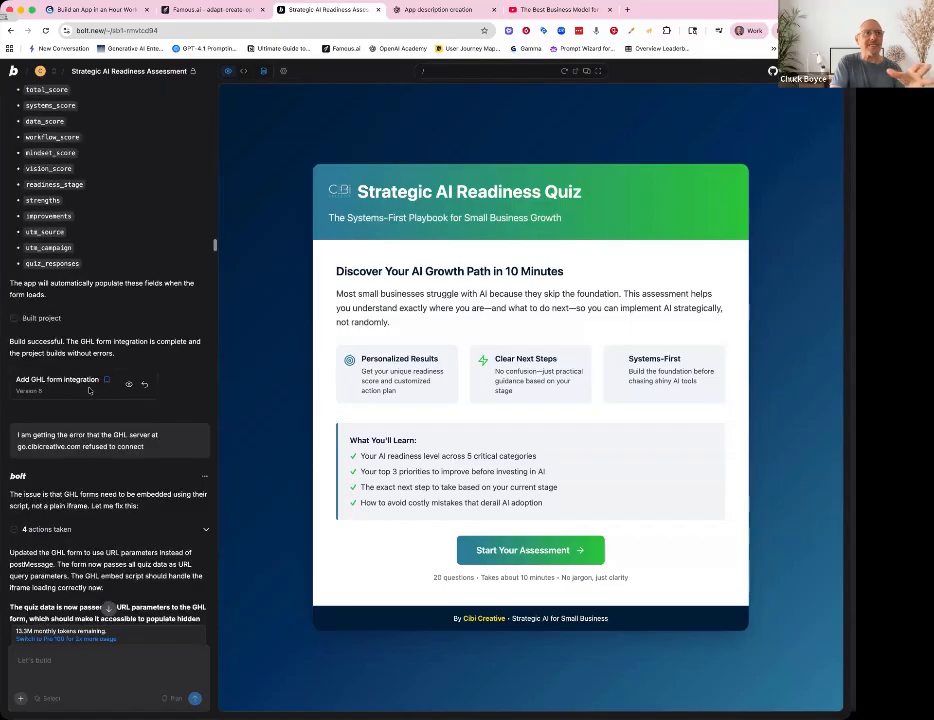
pyautogui.scroll(-1, 101, 317)
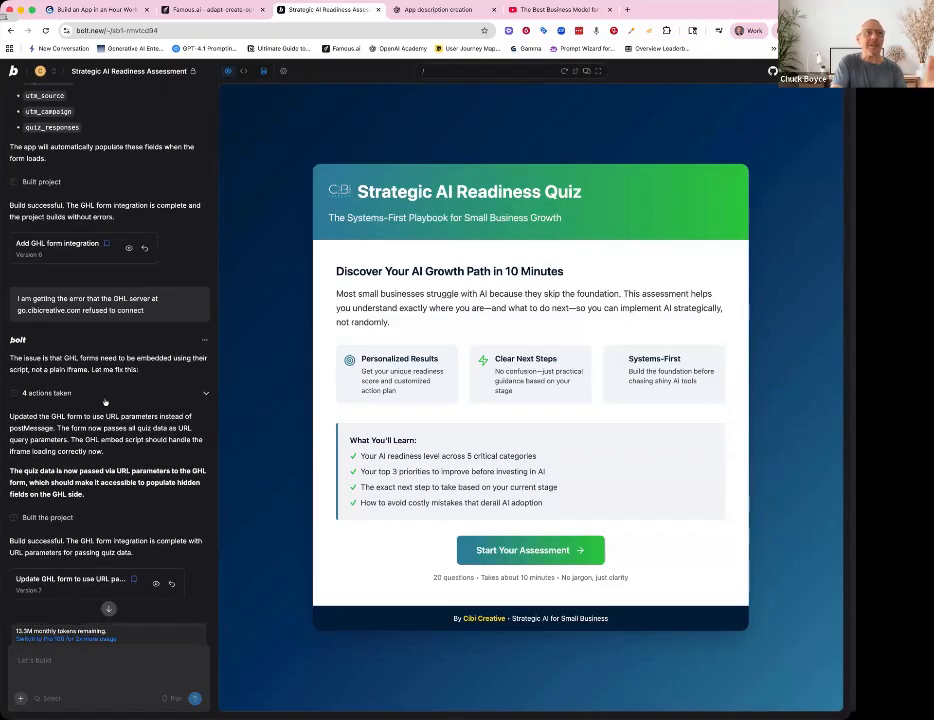
pyautogui.scroll(-10, 99, 421)
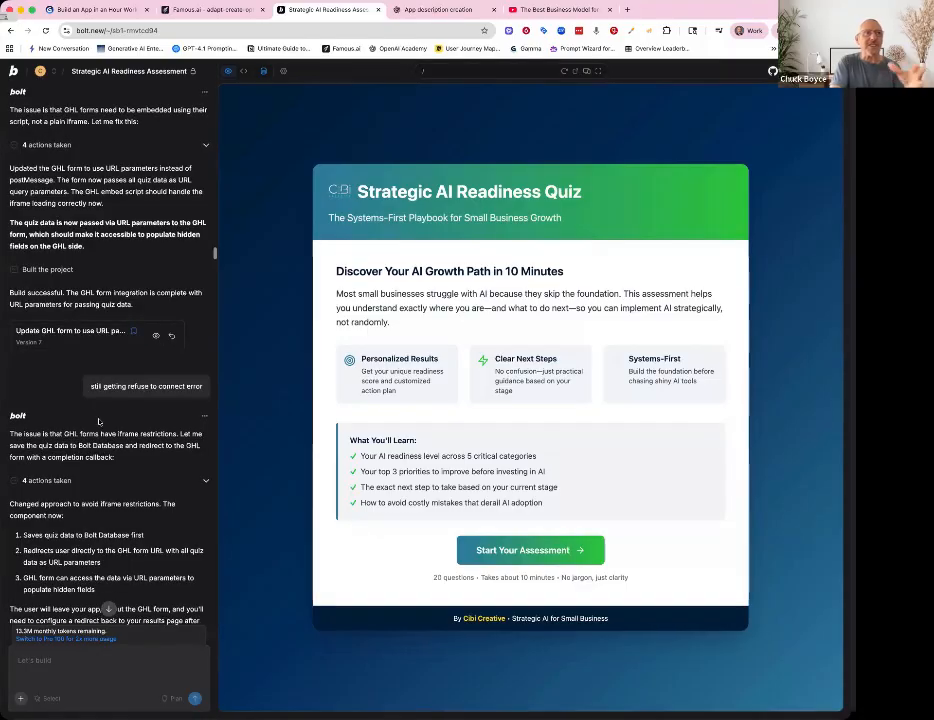
pyautogui.scroll(-6, 97, 425)
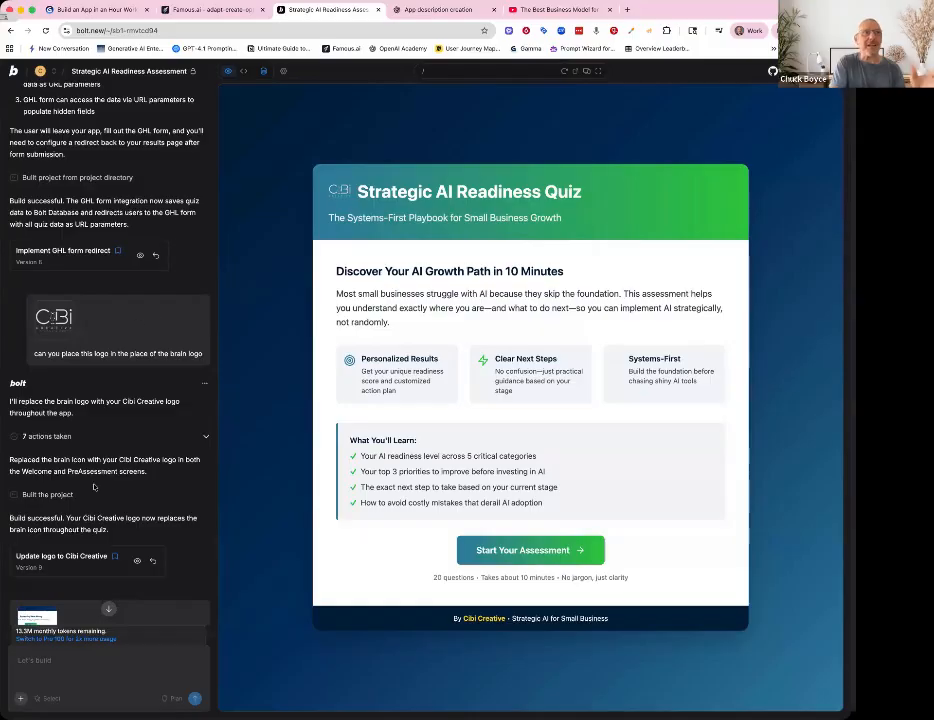
pyautogui.scroll(-7, 94, 487)
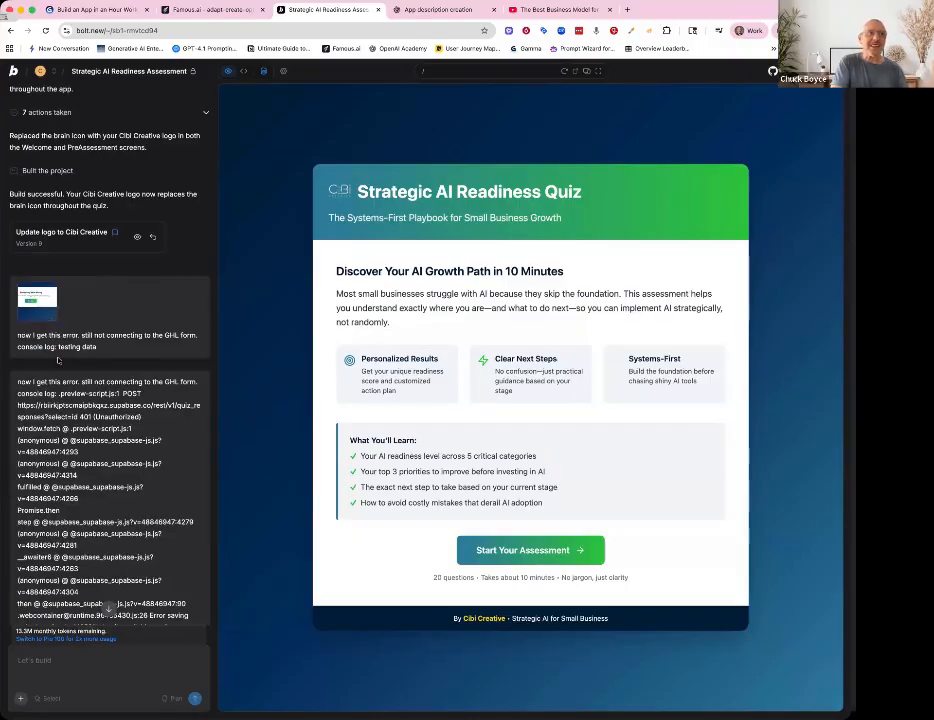
pyautogui.scroll(-15, 57, 360)
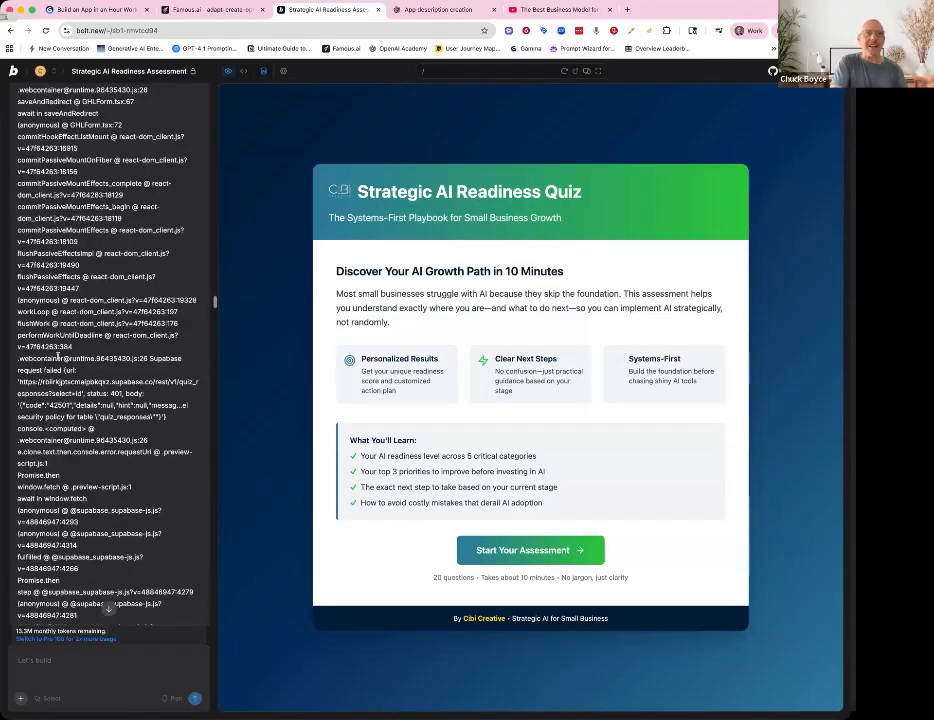
pyautogui.scroll(-5, 57, 356)
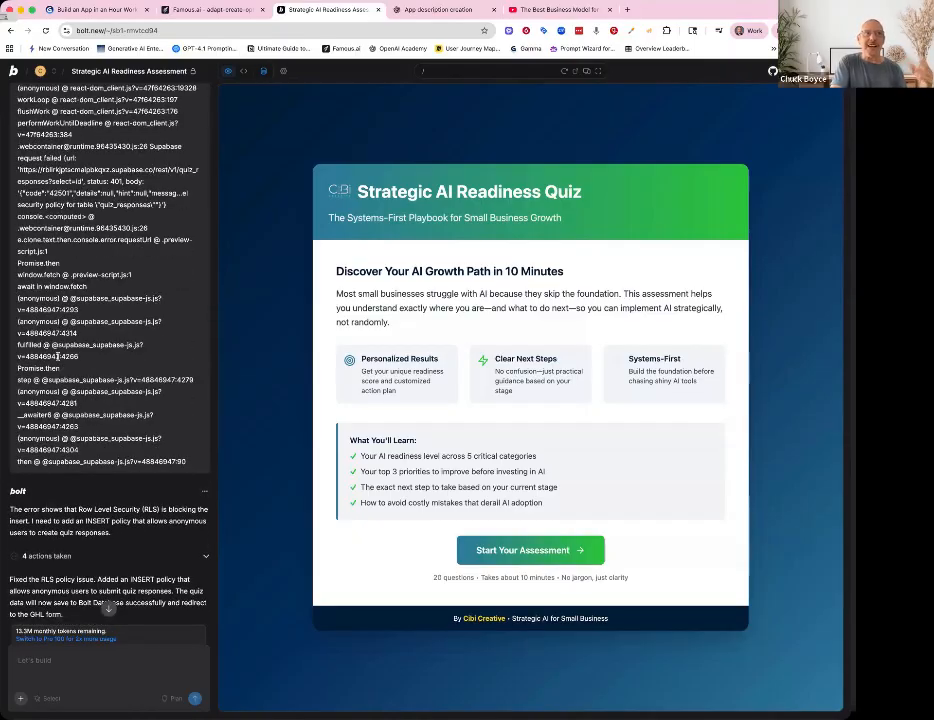
pyautogui.scroll(-5, 57, 356)
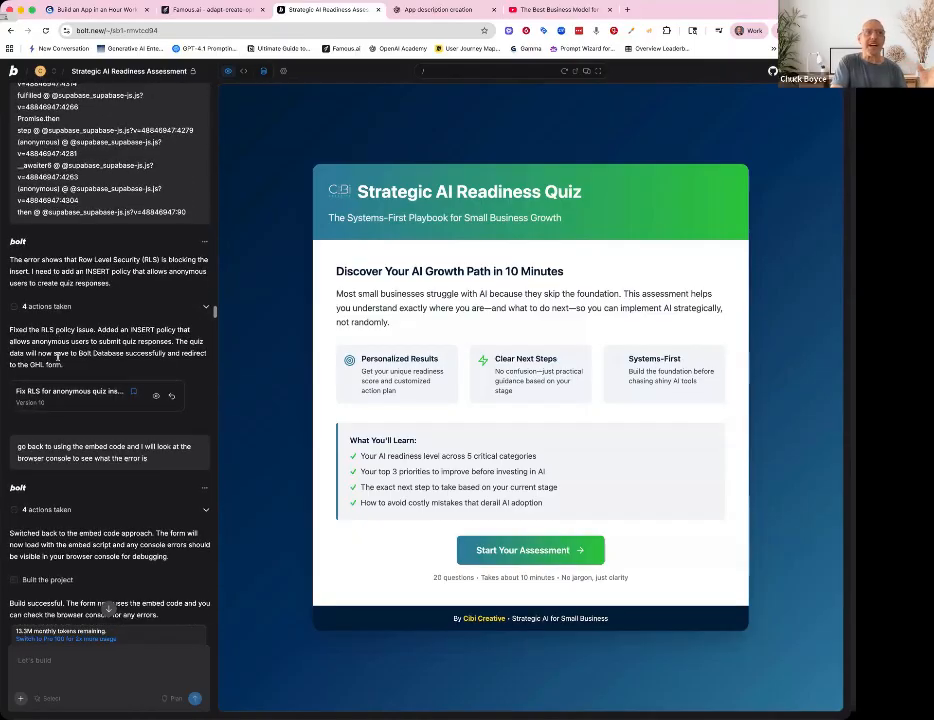
pyautogui.scroll(-10, 57, 356)
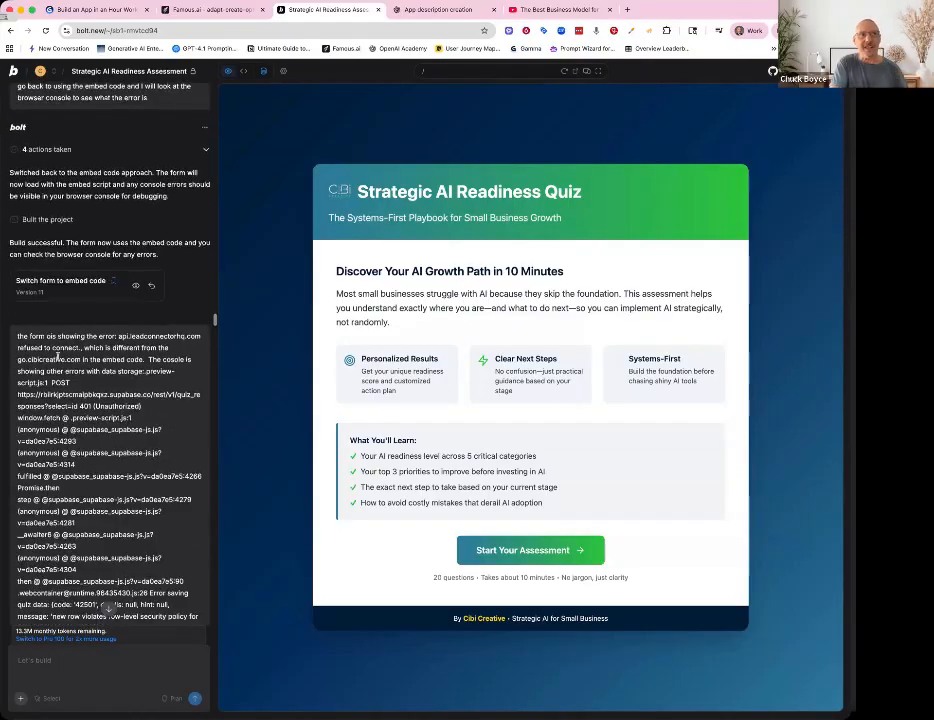
pyautogui.scroll(-5, 57, 356)
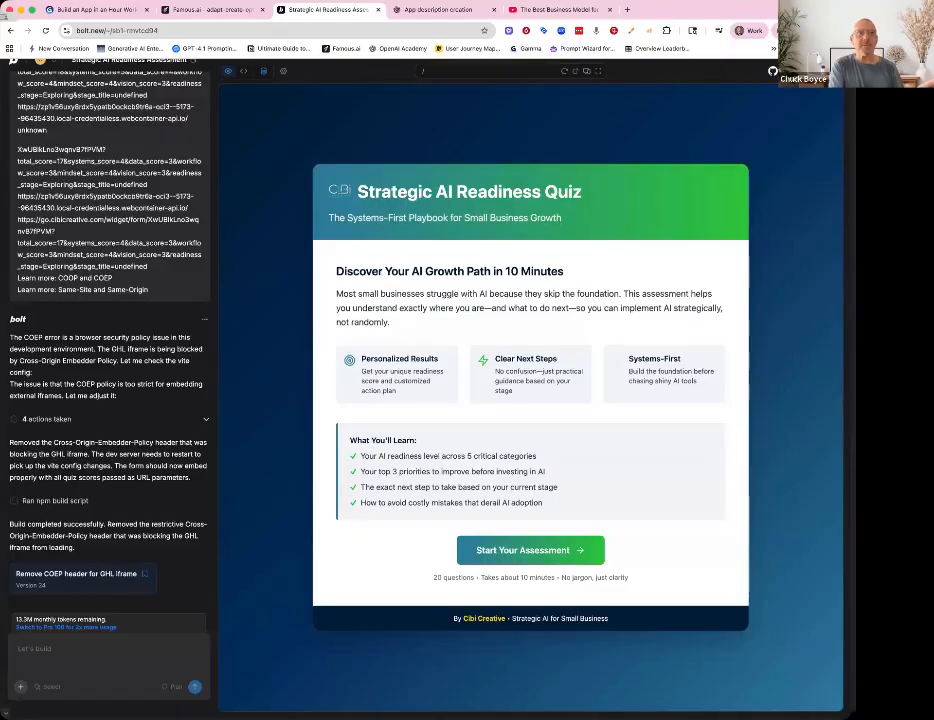
pyautogui.scroll(5, 100, 278)
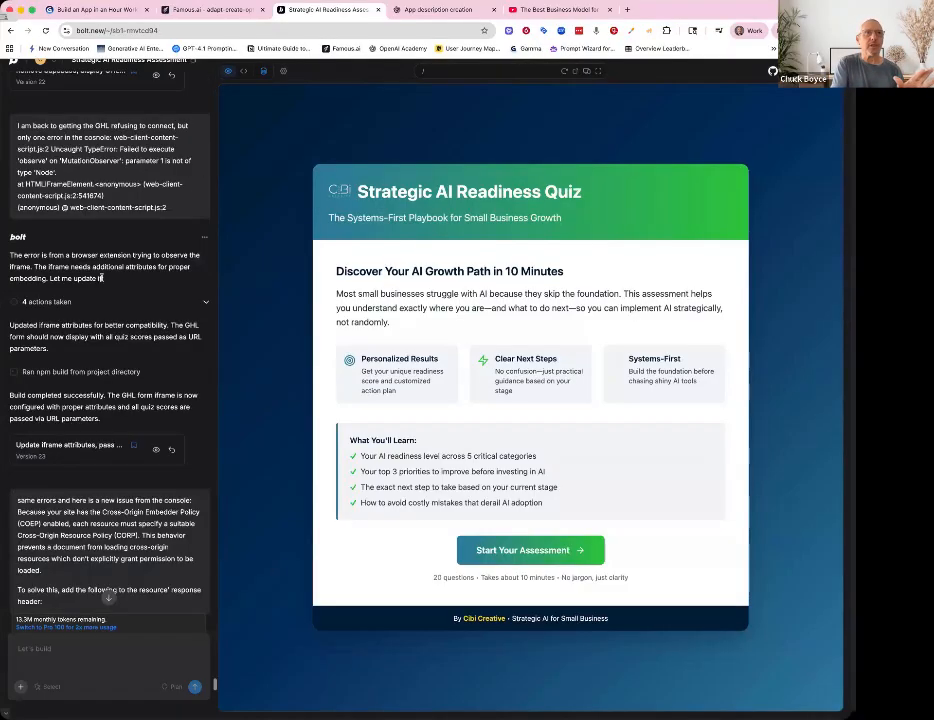
pyautogui.scroll(-5, 100, 278)
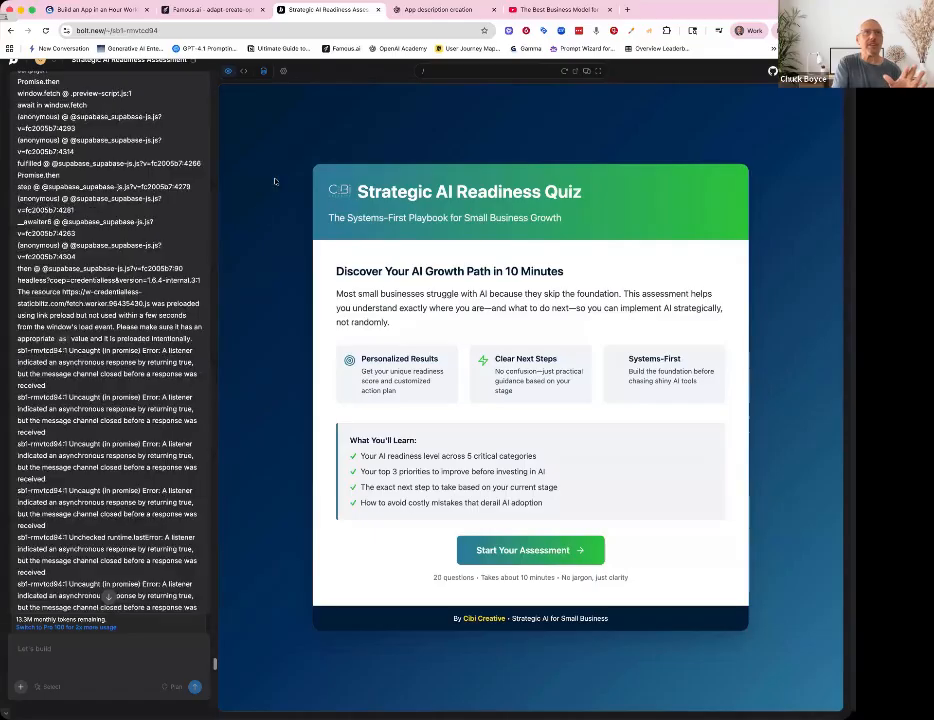
# - Open the Bolt project's code view, then switch to the Famous.ai Repurposer project and open its code editor
pyautogui.click(244, 72)
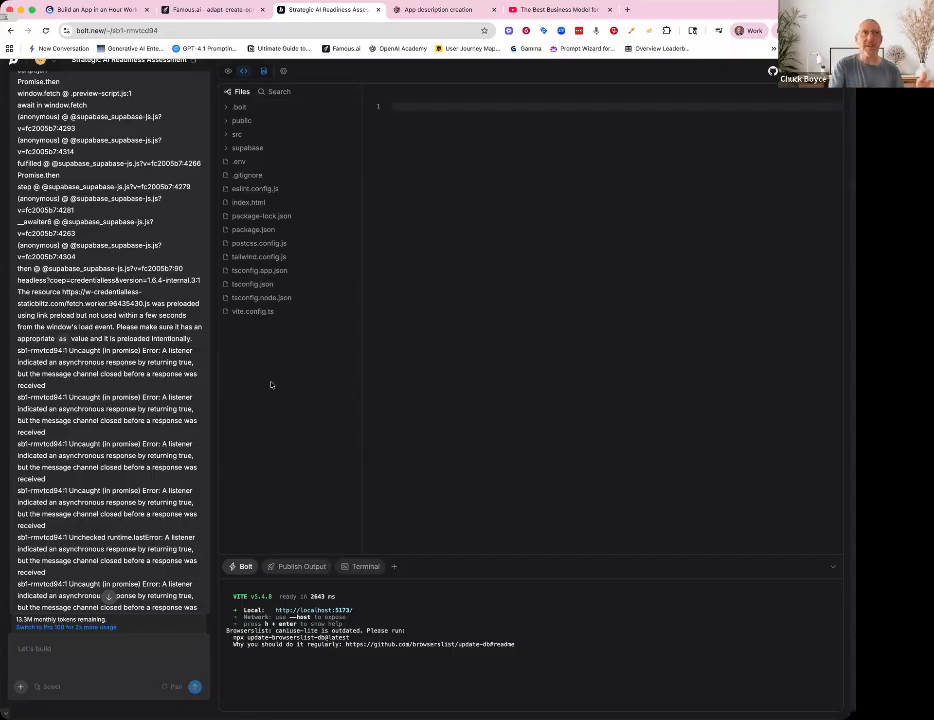
pyautogui.click(226, 12)
pyautogui.click(430, 73)
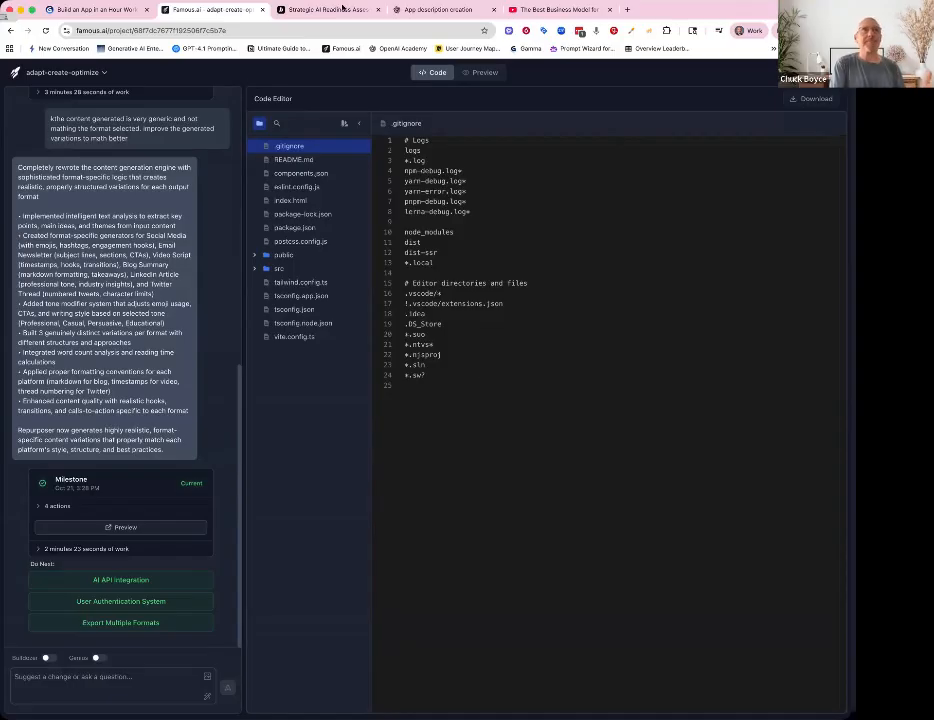
# - Return to the workshop presentation and advance to the next slide
pyautogui.click(340, 10)
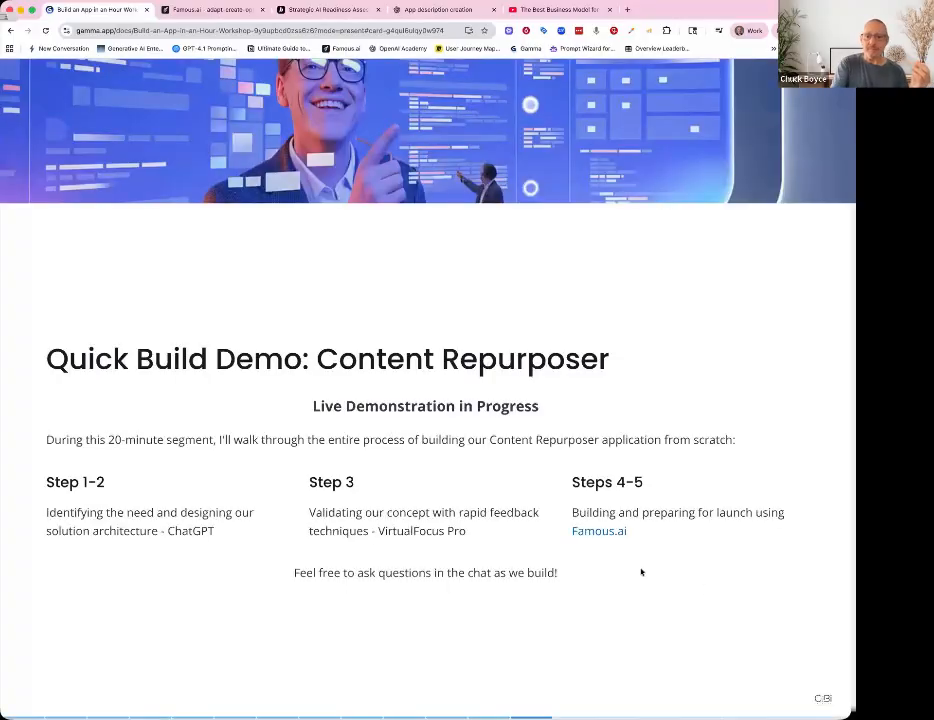
pyautogui.press('Right')
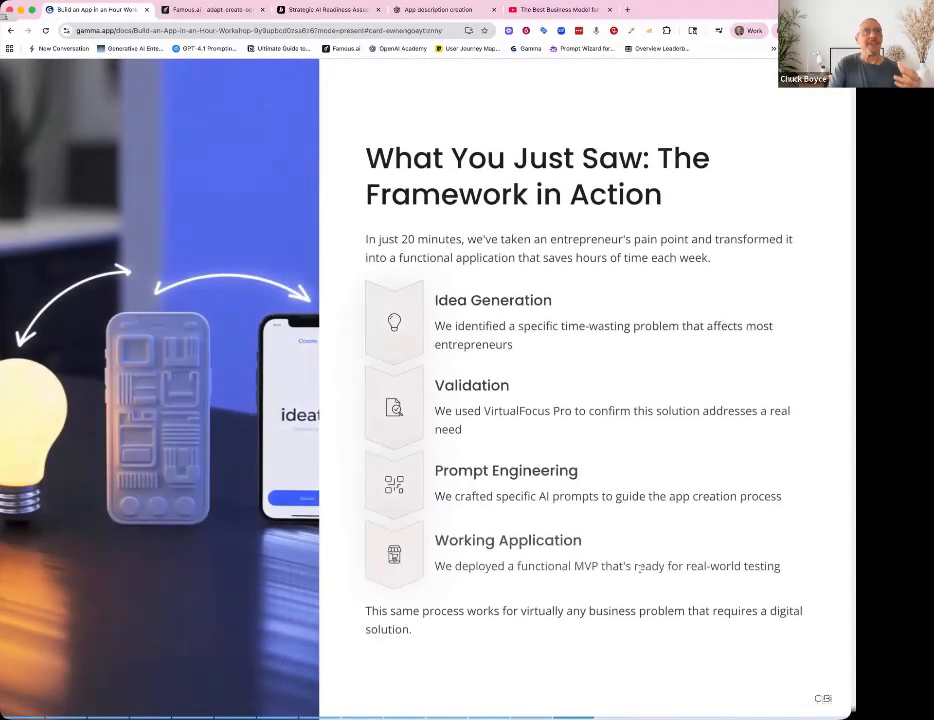